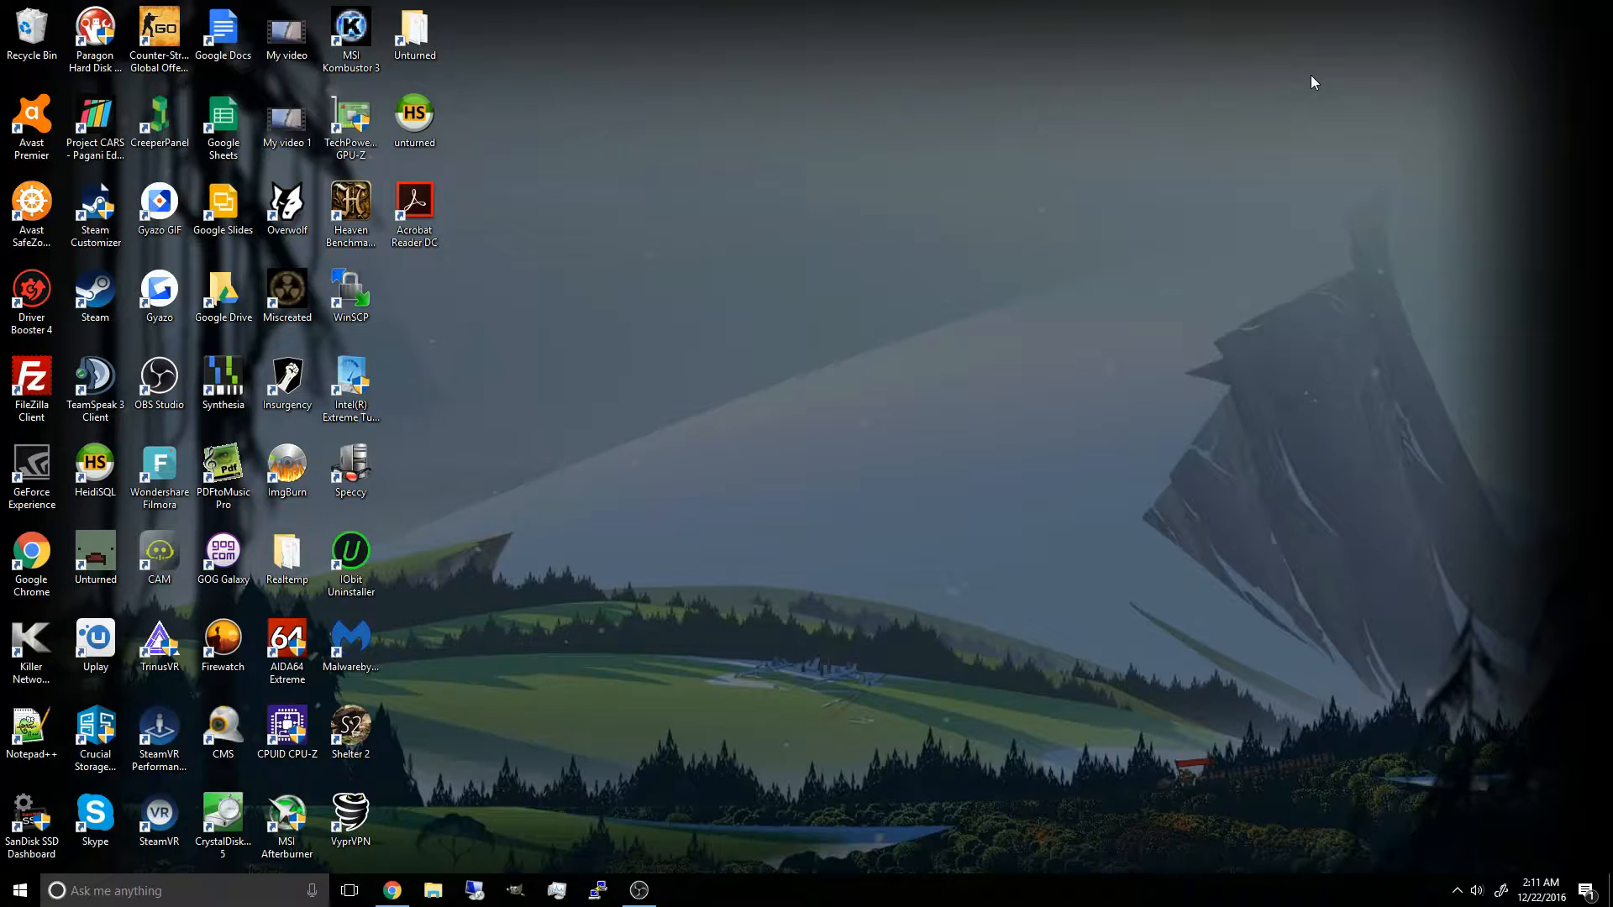
Step: Download the Simple Port Forwarding setup .exe via the site's Direct Download button
{"action": "left_click", "coordinate": [392, 891]}
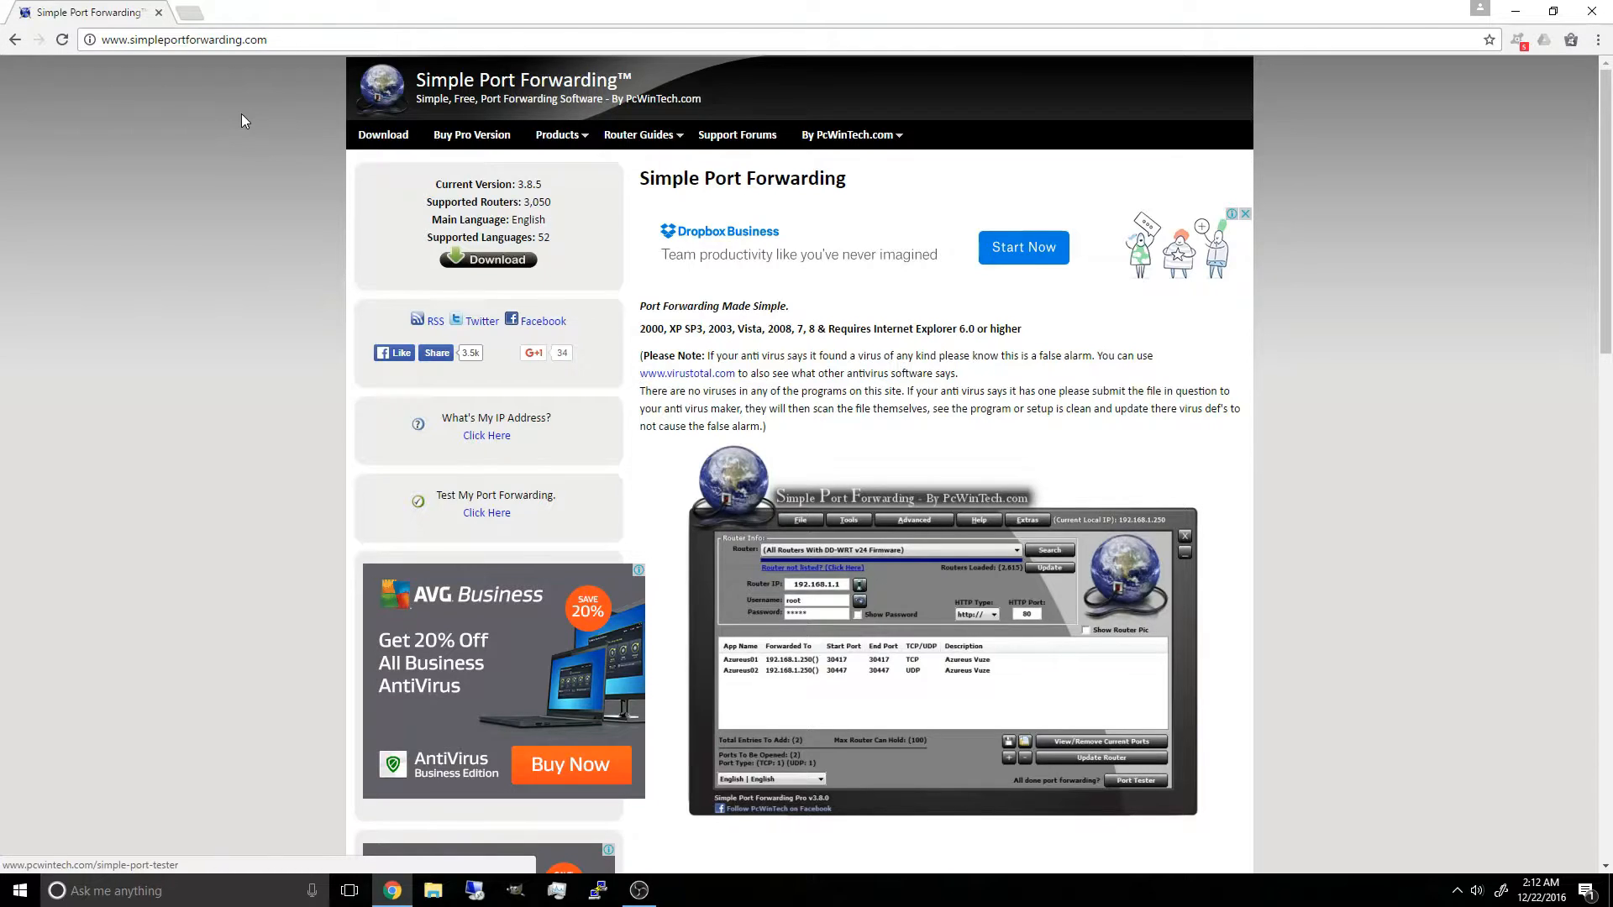
{"action": "left_click", "coordinate": [498, 259]}
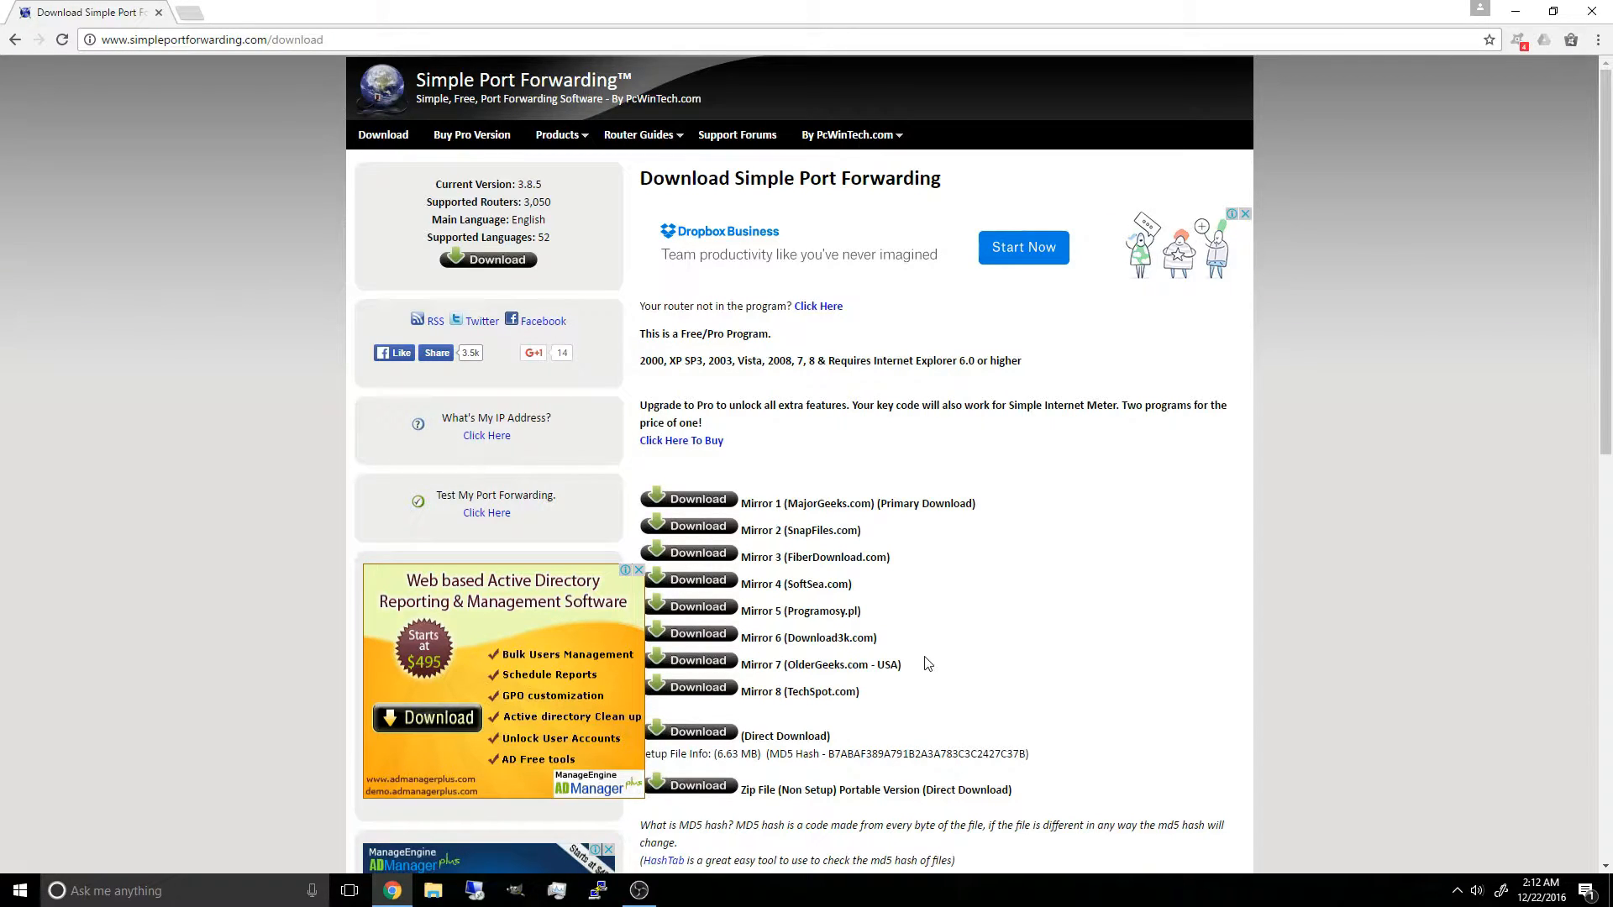
{"action": "left_click", "coordinate": [684, 735]}
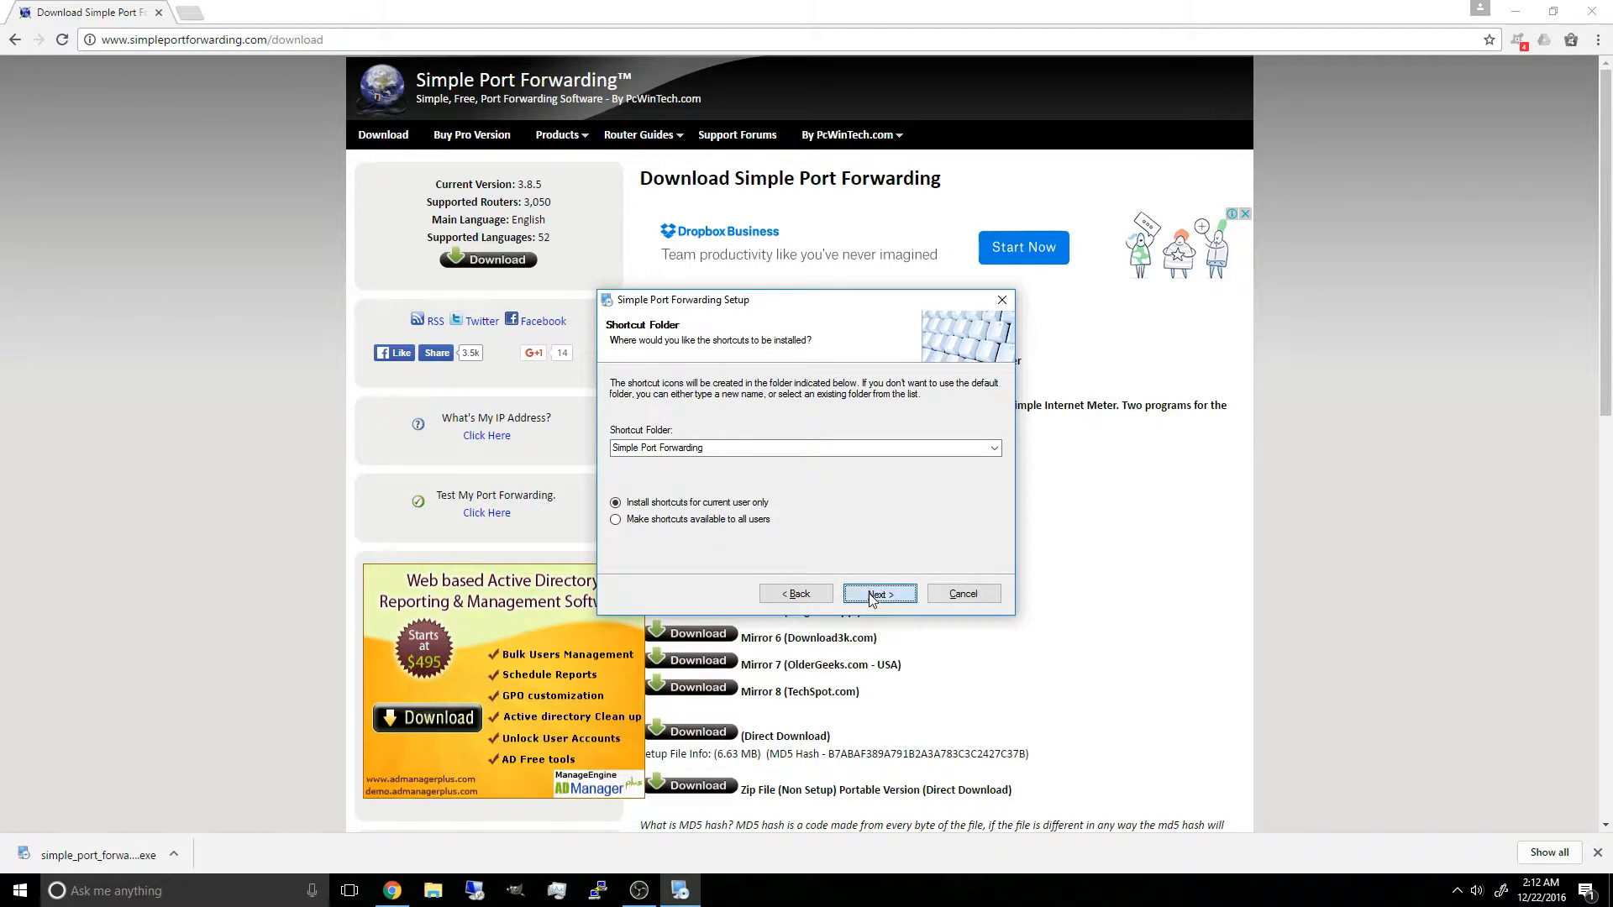
{"action": "left_click", "coordinate": [878, 594]}
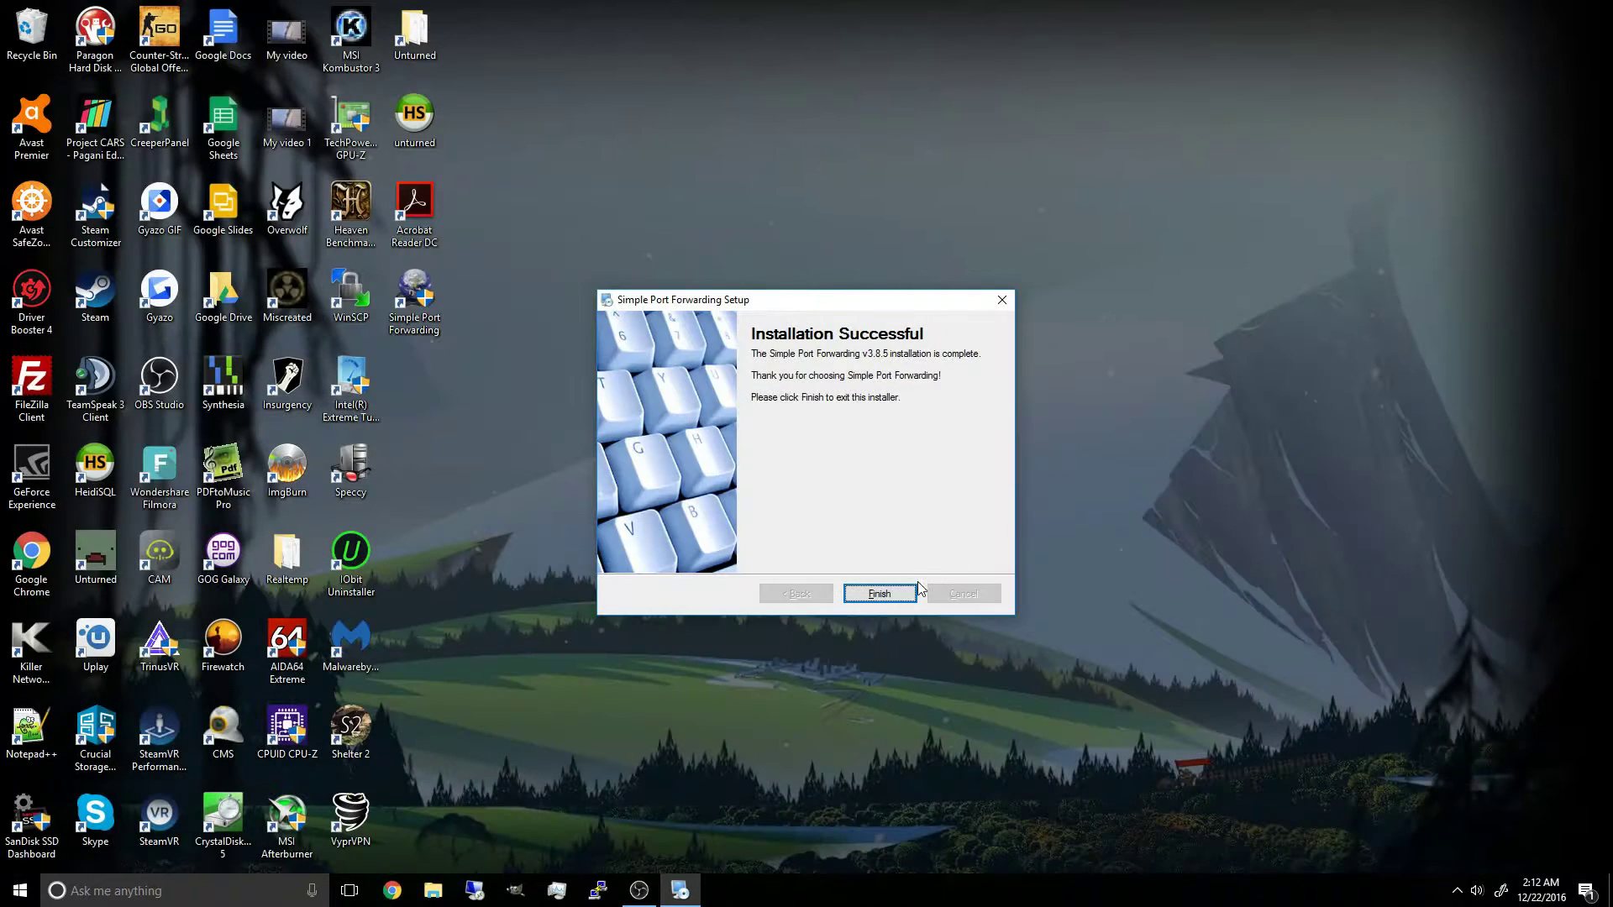
Step: Run the installer through Install and Finish so Simple Port Forwarding launches
{"action": "left_click", "coordinate": [894, 594]}
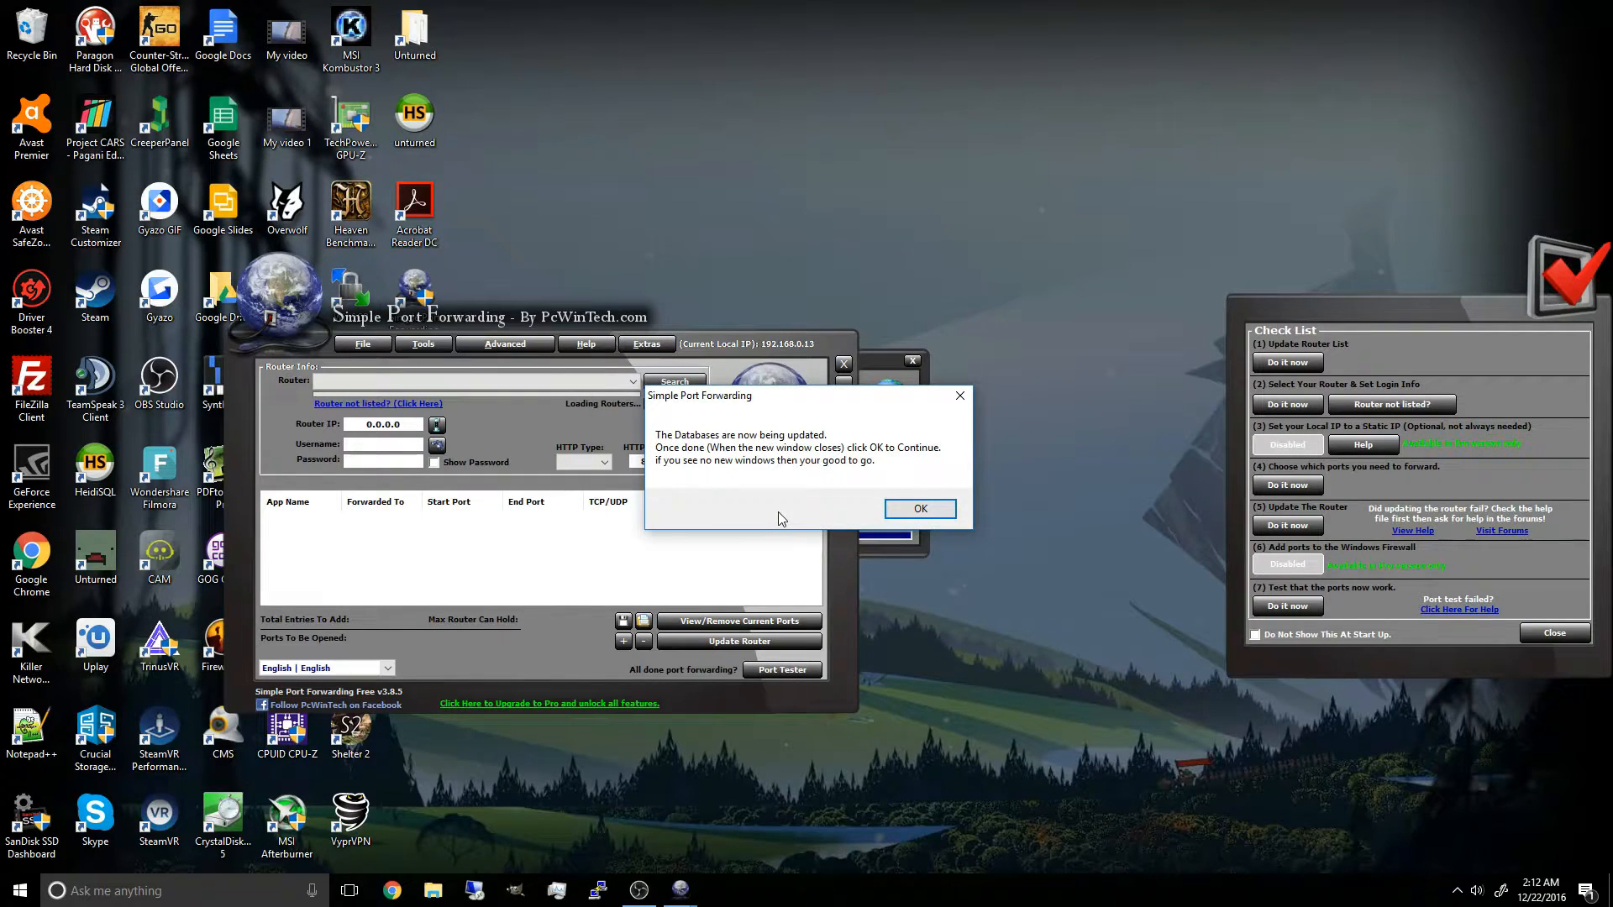
Step: Dismiss the database notice and keep Netgear DGND3700v2 (Genie Firmware) as the router
{"action": "left_click", "coordinate": [921, 508]}
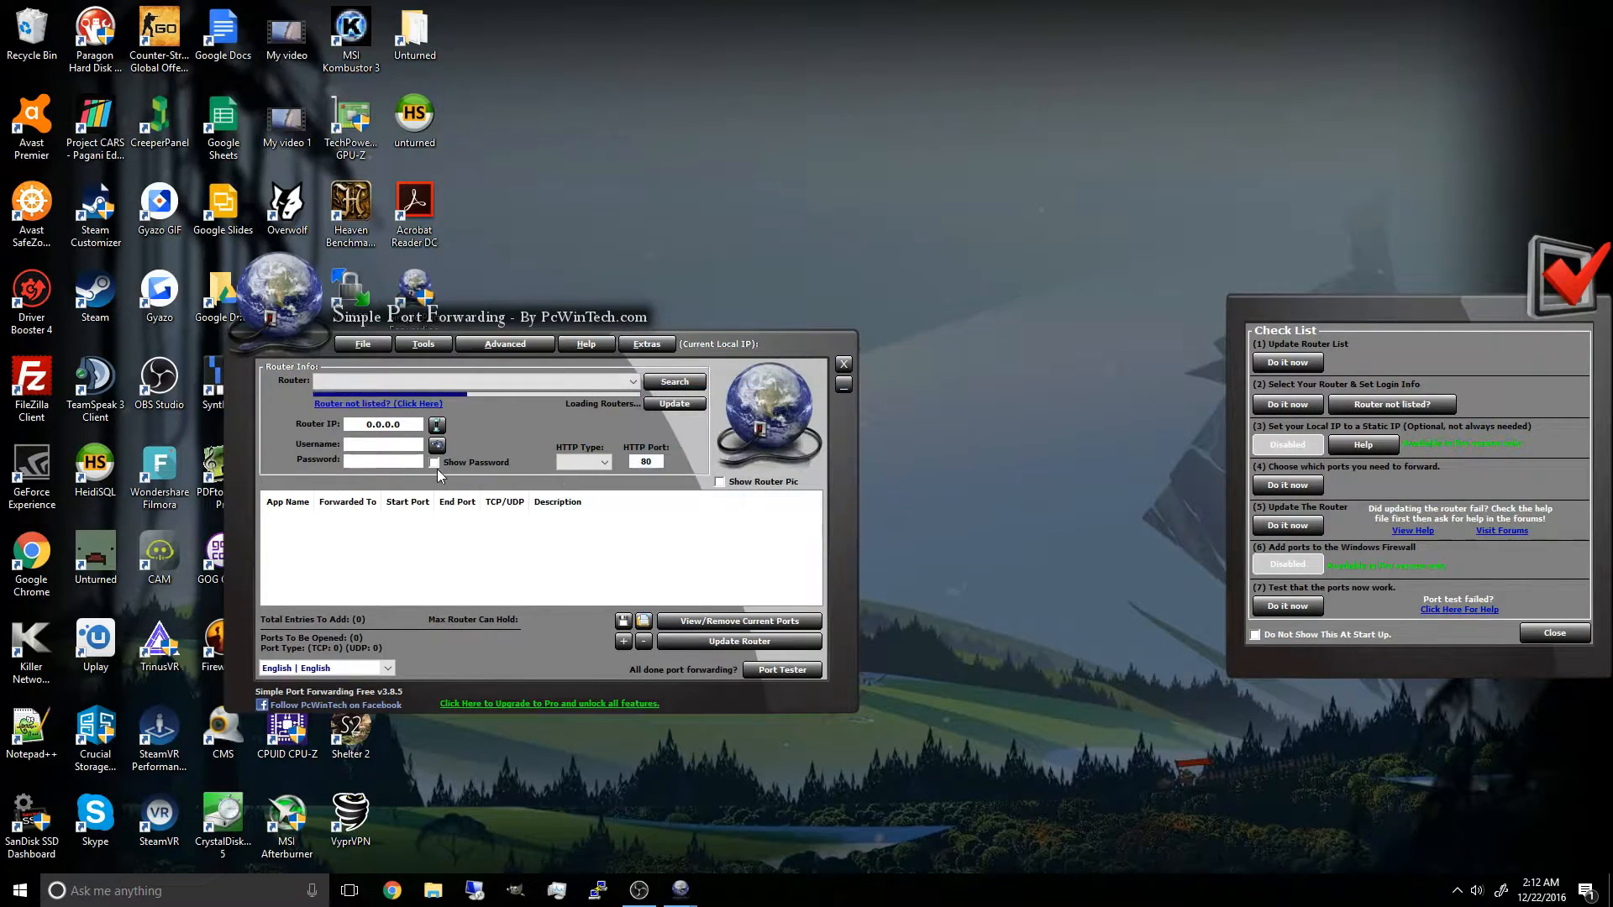
{"action": "left_click", "coordinate": [616, 384]}
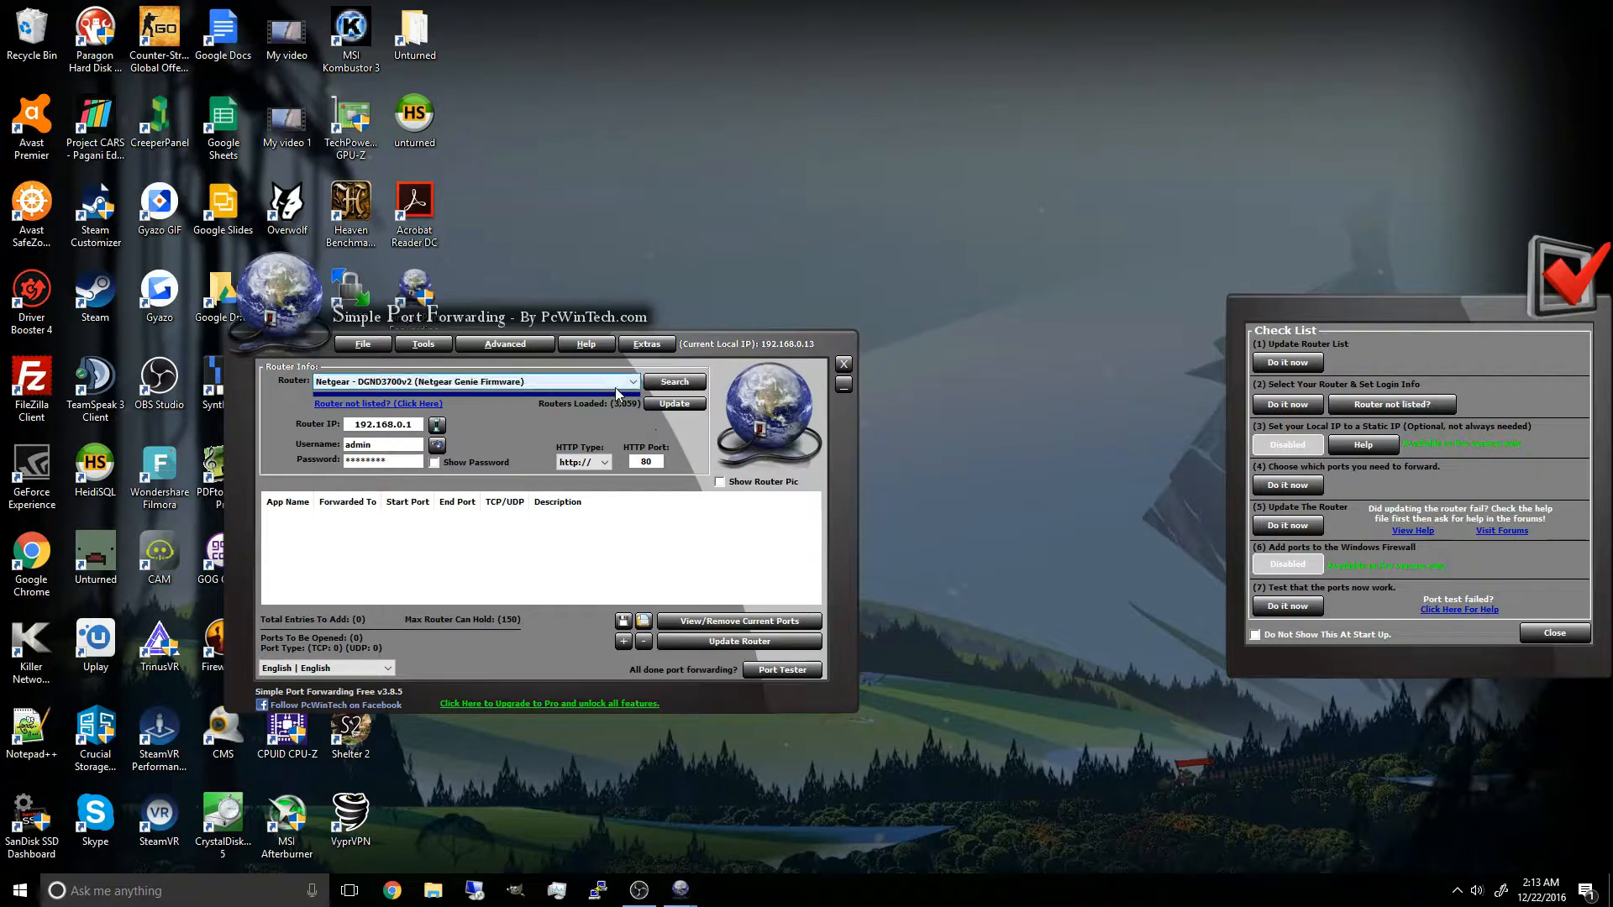
{"action": "left_click", "coordinate": [602, 383]}
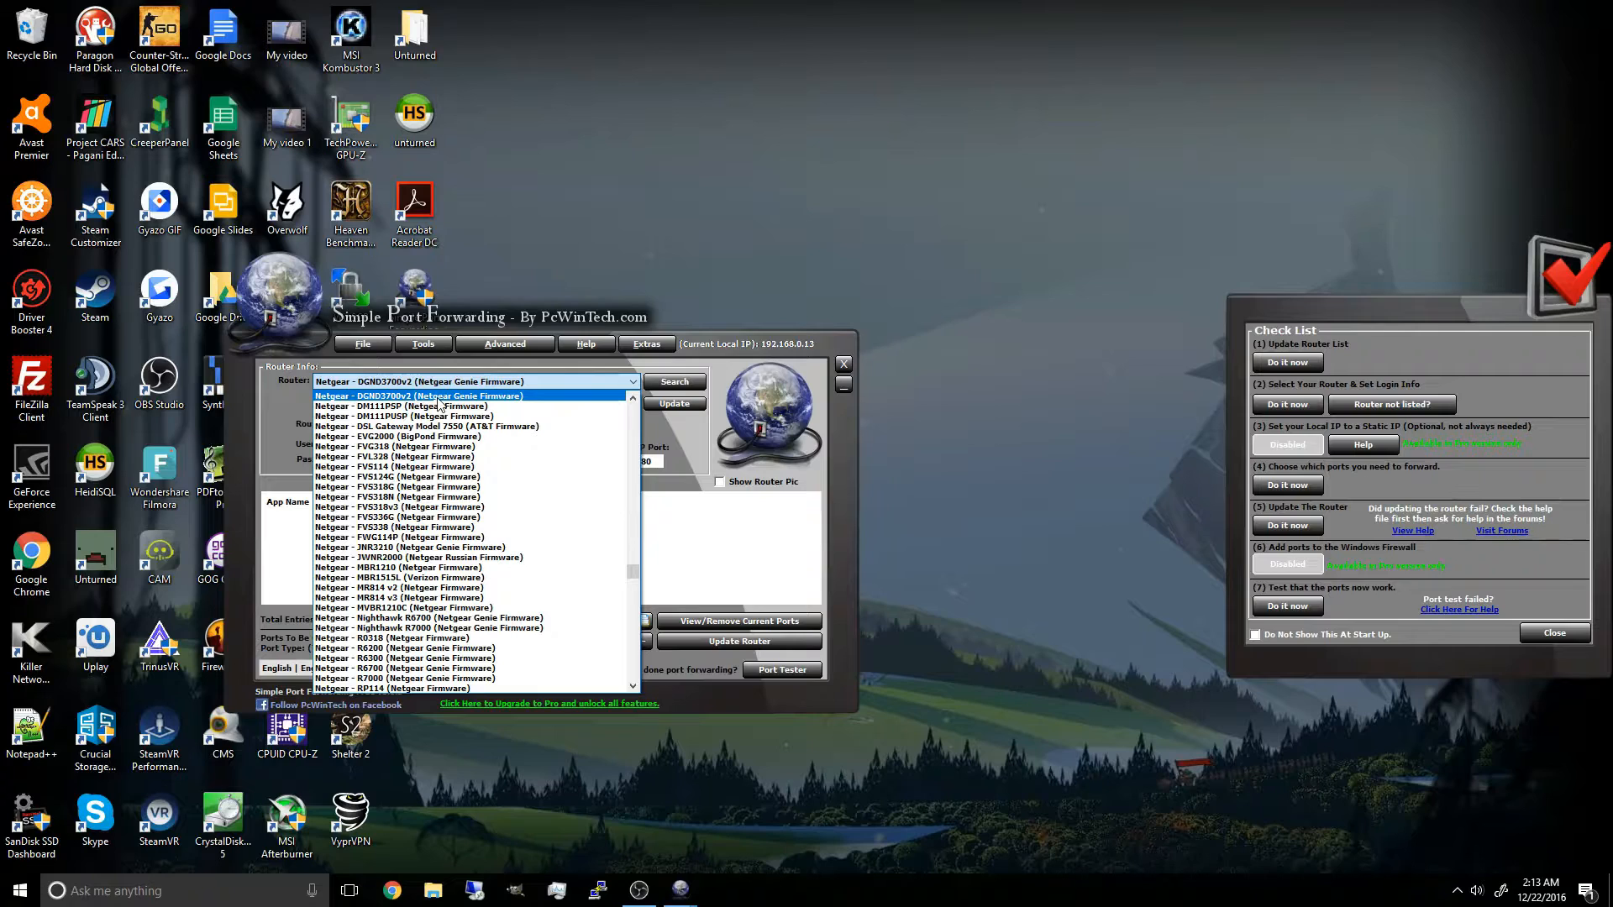
{"action": "scroll", "coordinate": [505, 504], "scroll_direction": "down", "scroll_amount": 5}
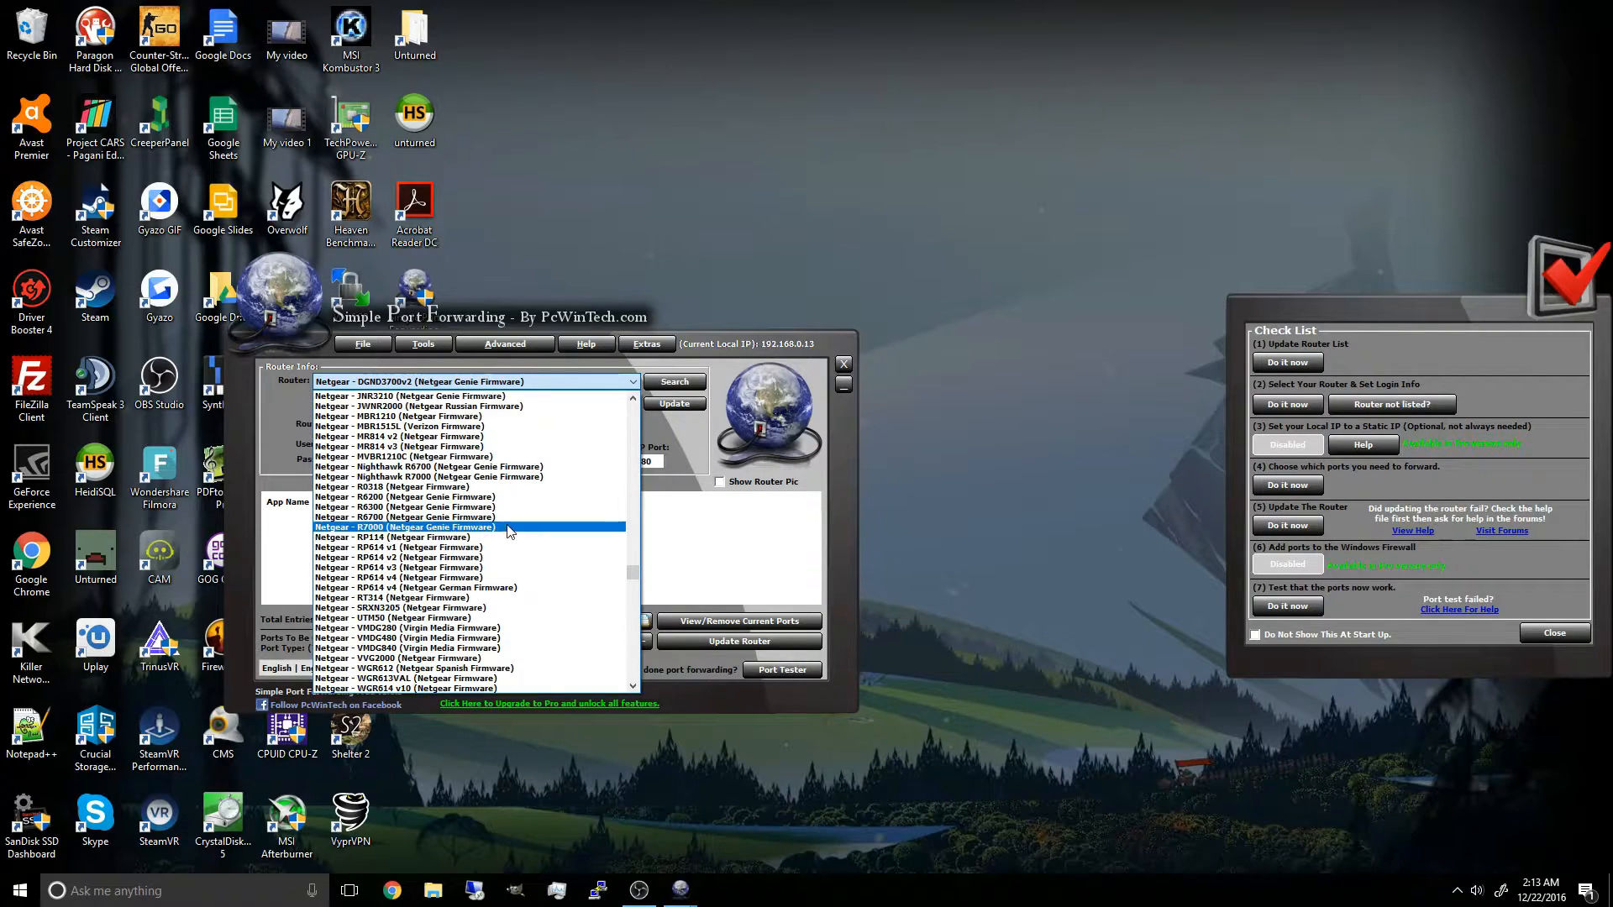
{"action": "scroll", "coordinate": [554, 604], "scroll_direction": "up", "scroll_amount": 8}
{"action": "scroll", "coordinate": [555, 616], "scroll_direction": "up", "scroll_amount": 2}
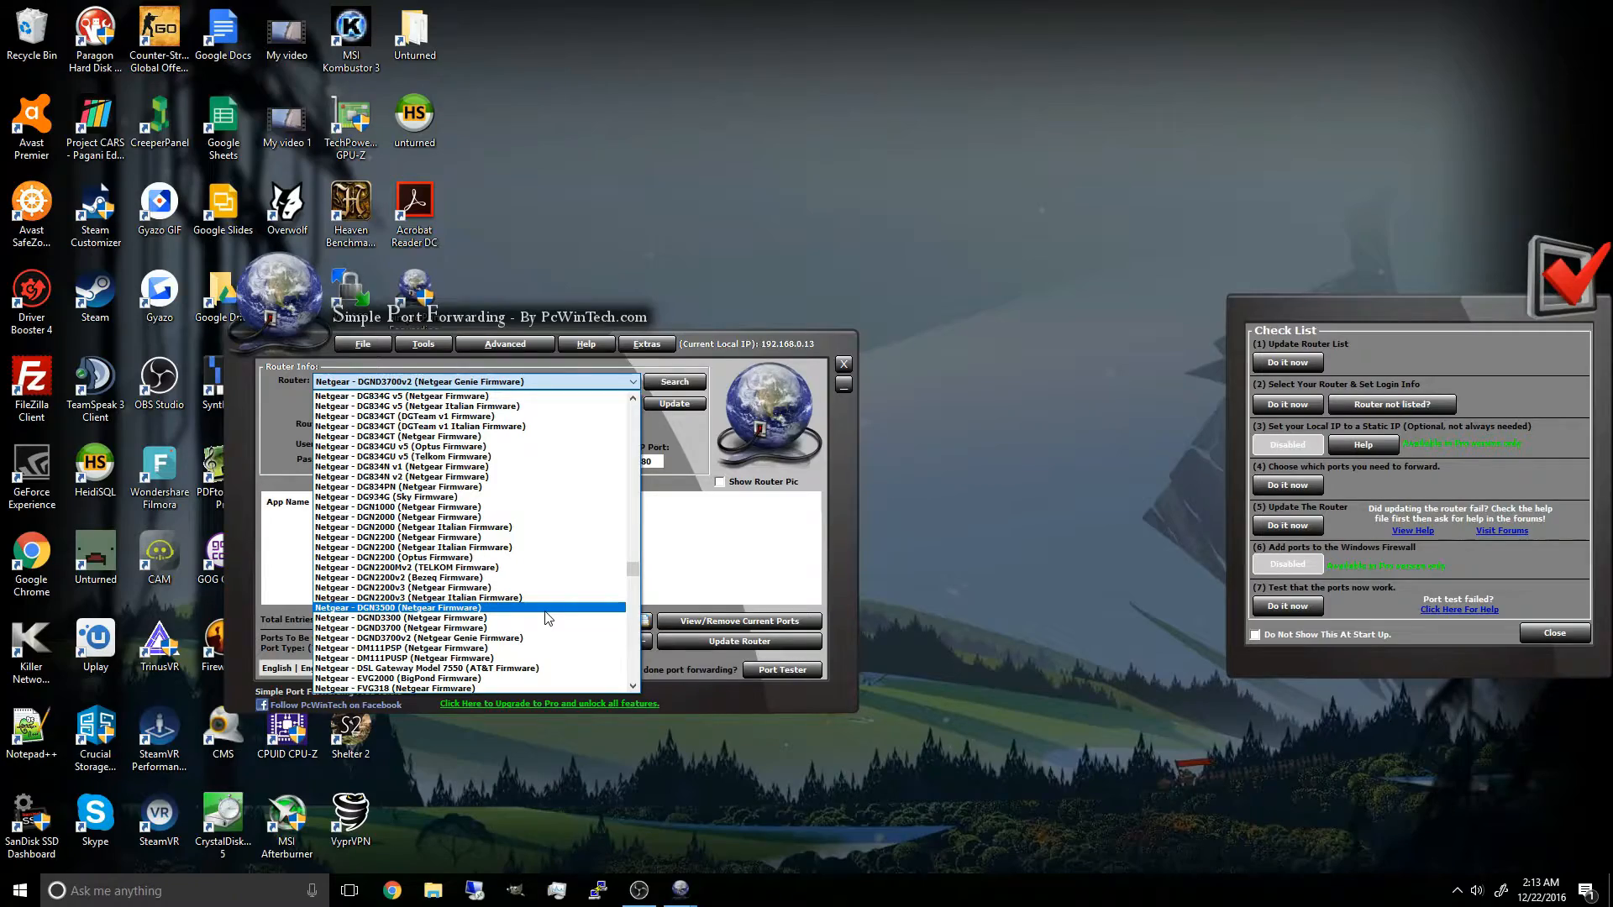
{"action": "scroll", "coordinate": [547, 618], "scroll_direction": "up", "scroll_amount": 5}
{"action": "scroll", "coordinate": [556, 605], "scroll_direction": "up", "scroll_amount": 5}
{"action": "scroll", "coordinate": [606, 593], "scroll_direction": "up", "scroll_amount": 3}
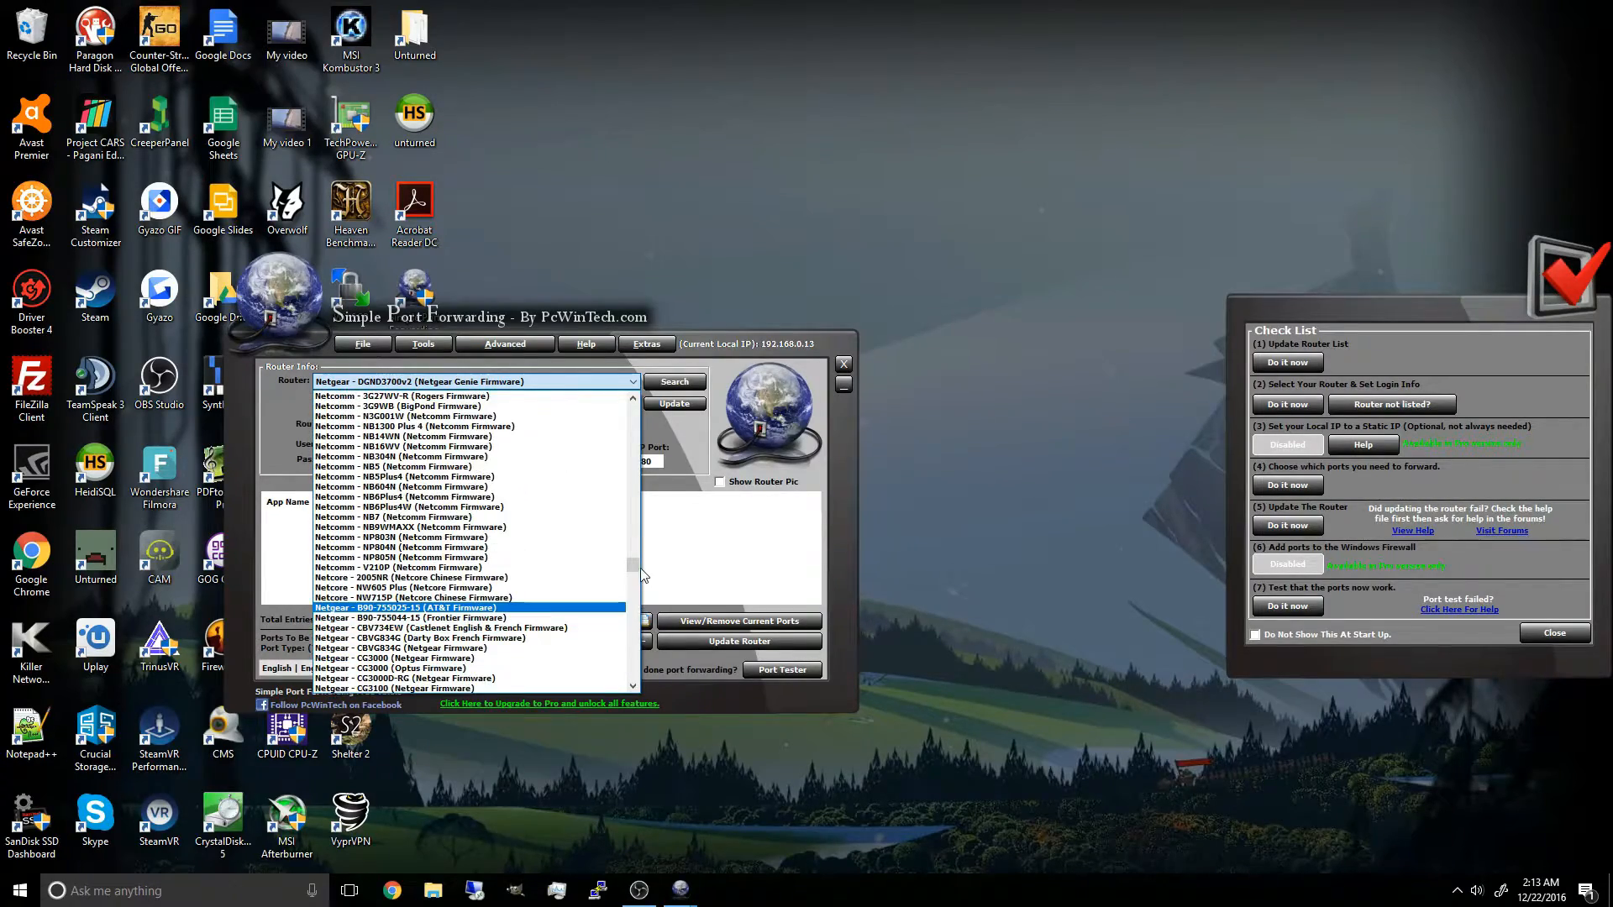
{"action": "mouse_move", "coordinate": [634, 565]}
{"action": "left_mouse_down"}
{"action": "mouse_move", "coordinate": [633, 446]}
{"action": "mouse_move", "coordinate": [634, 678]}
{"action": "left_mouse_up"}
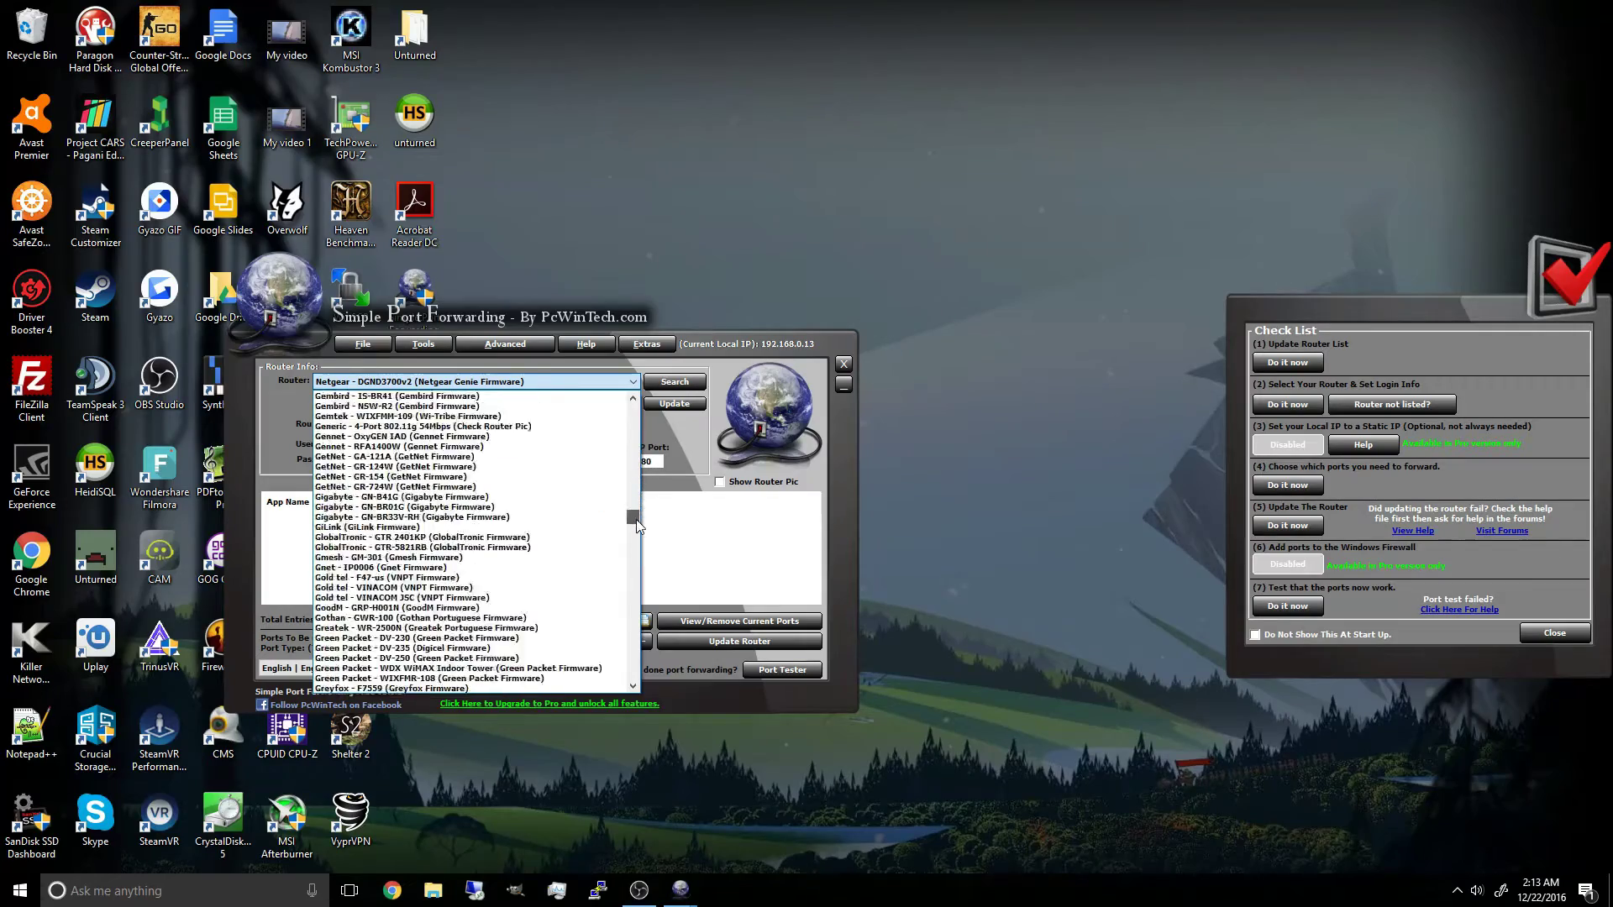
{"action": "left_click", "coordinate": [713, 532]}
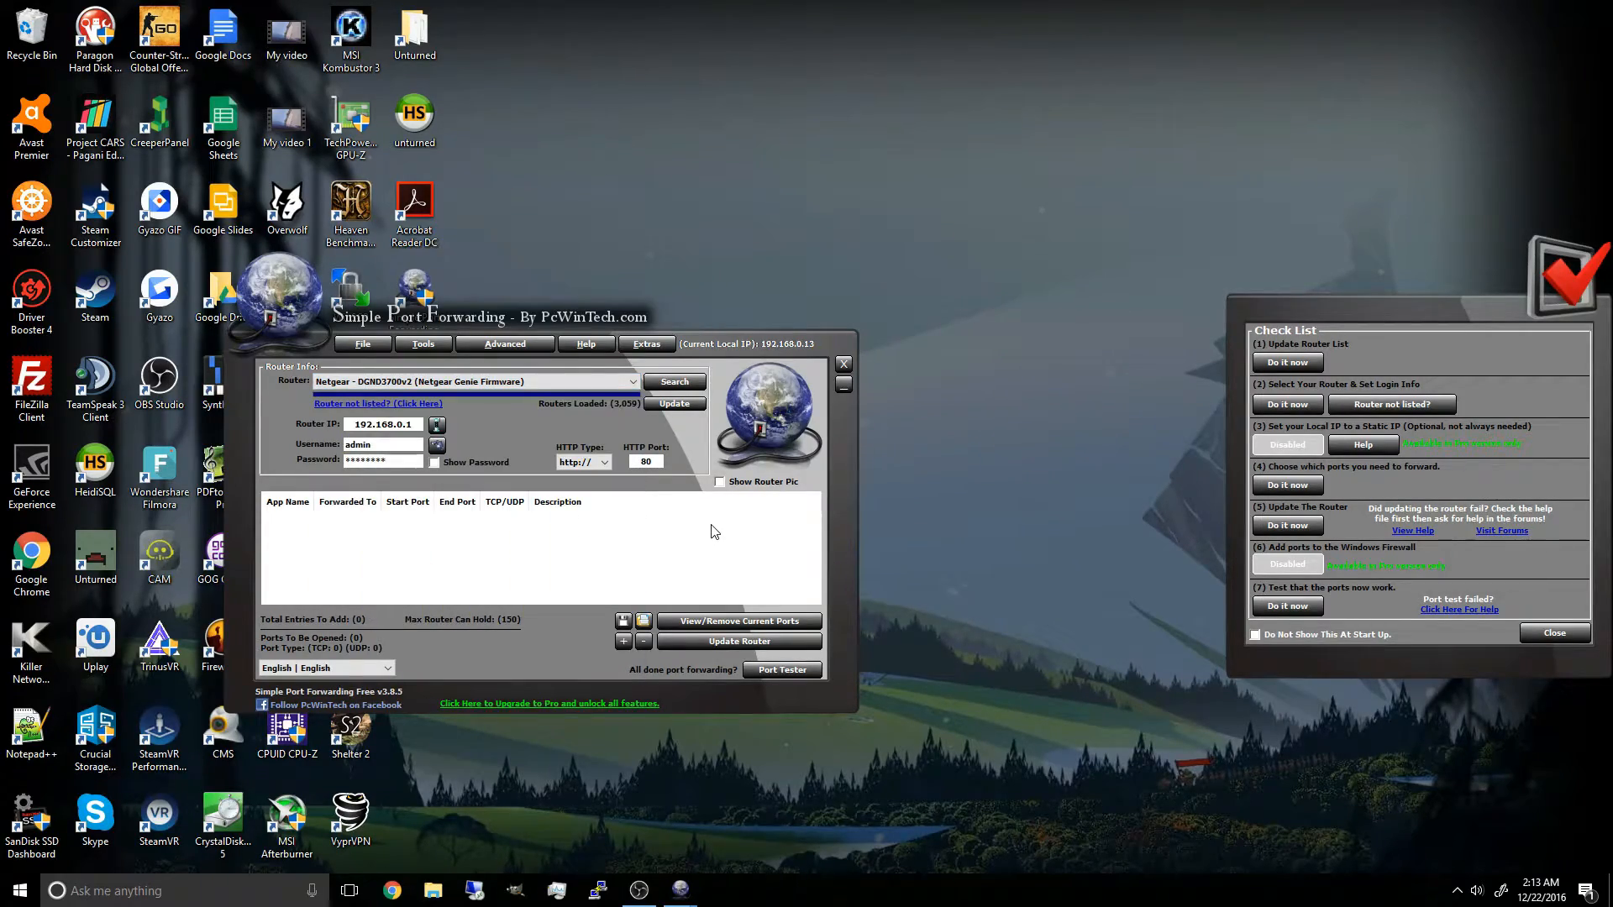
Step: Run ipconfig in Command Prompt and confirm the default gateway 192.168.0.1
{"action": "left_click", "coordinate": [224, 891]}
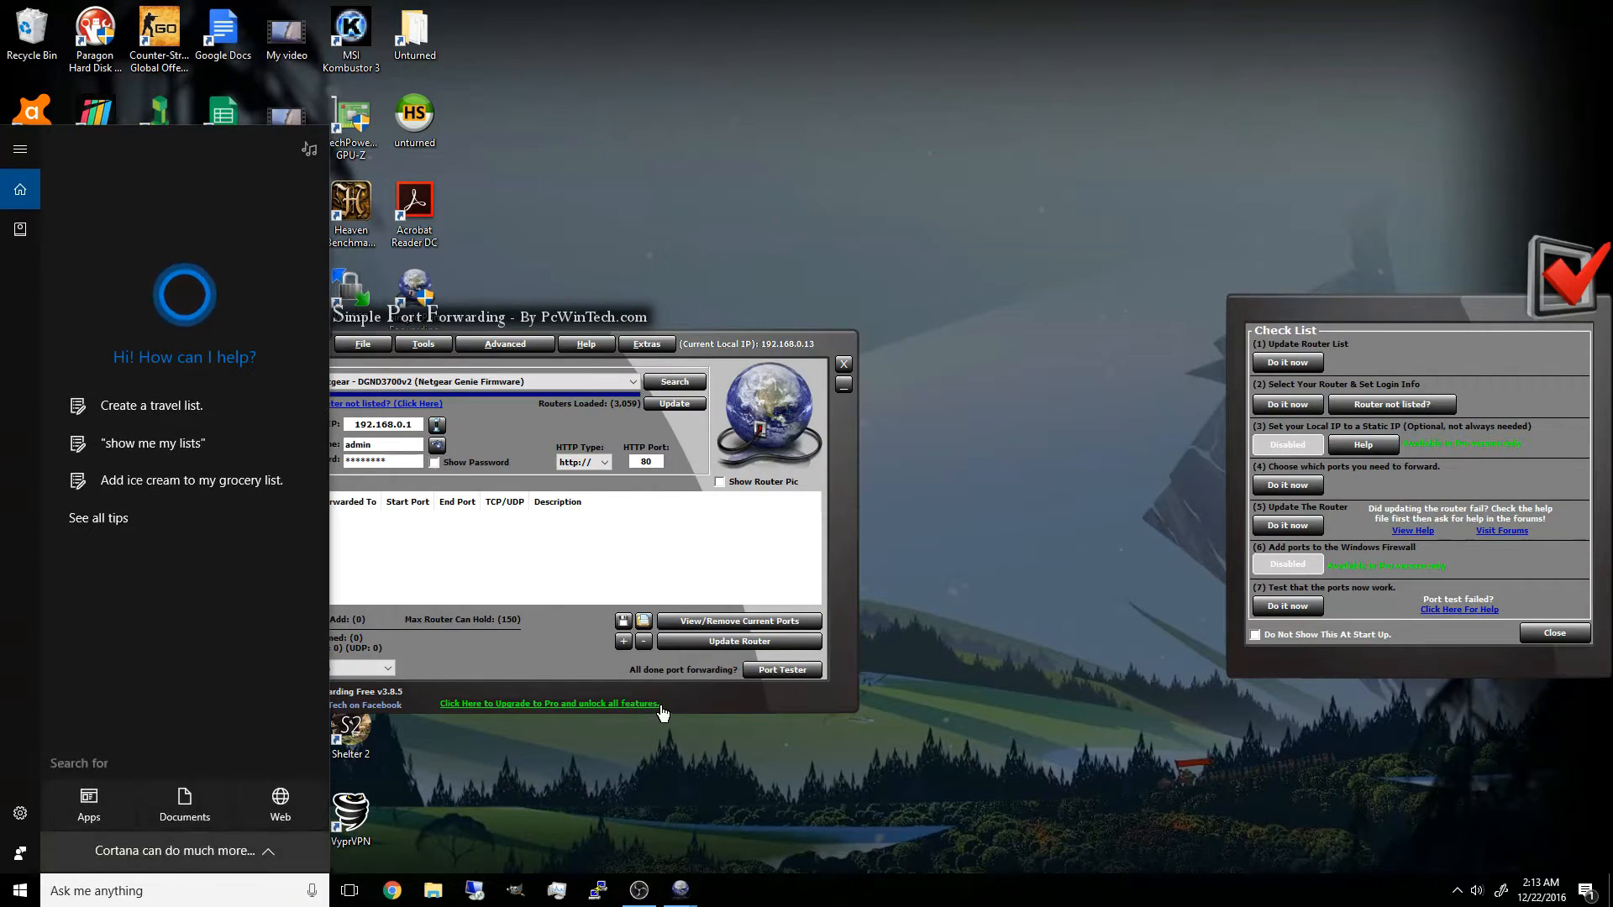
{"action": "type", "text": "cmd"}
{"action": "key", "text": "Return"}
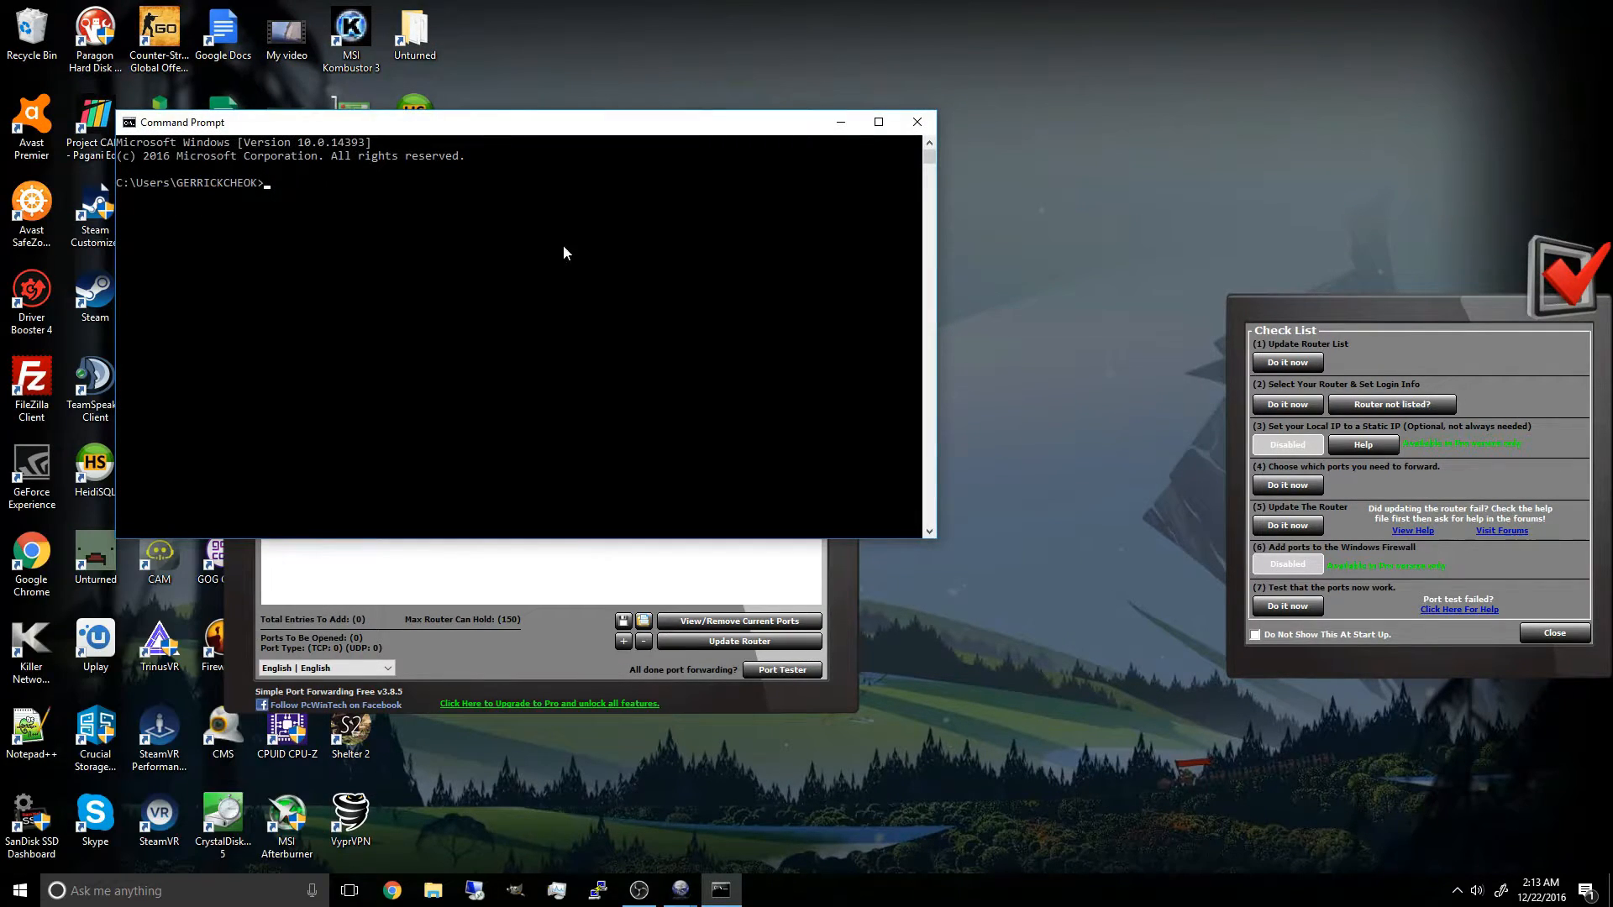
{"action": "type", "text": "ipconfig"}
{"action": "key", "text": "Return"}
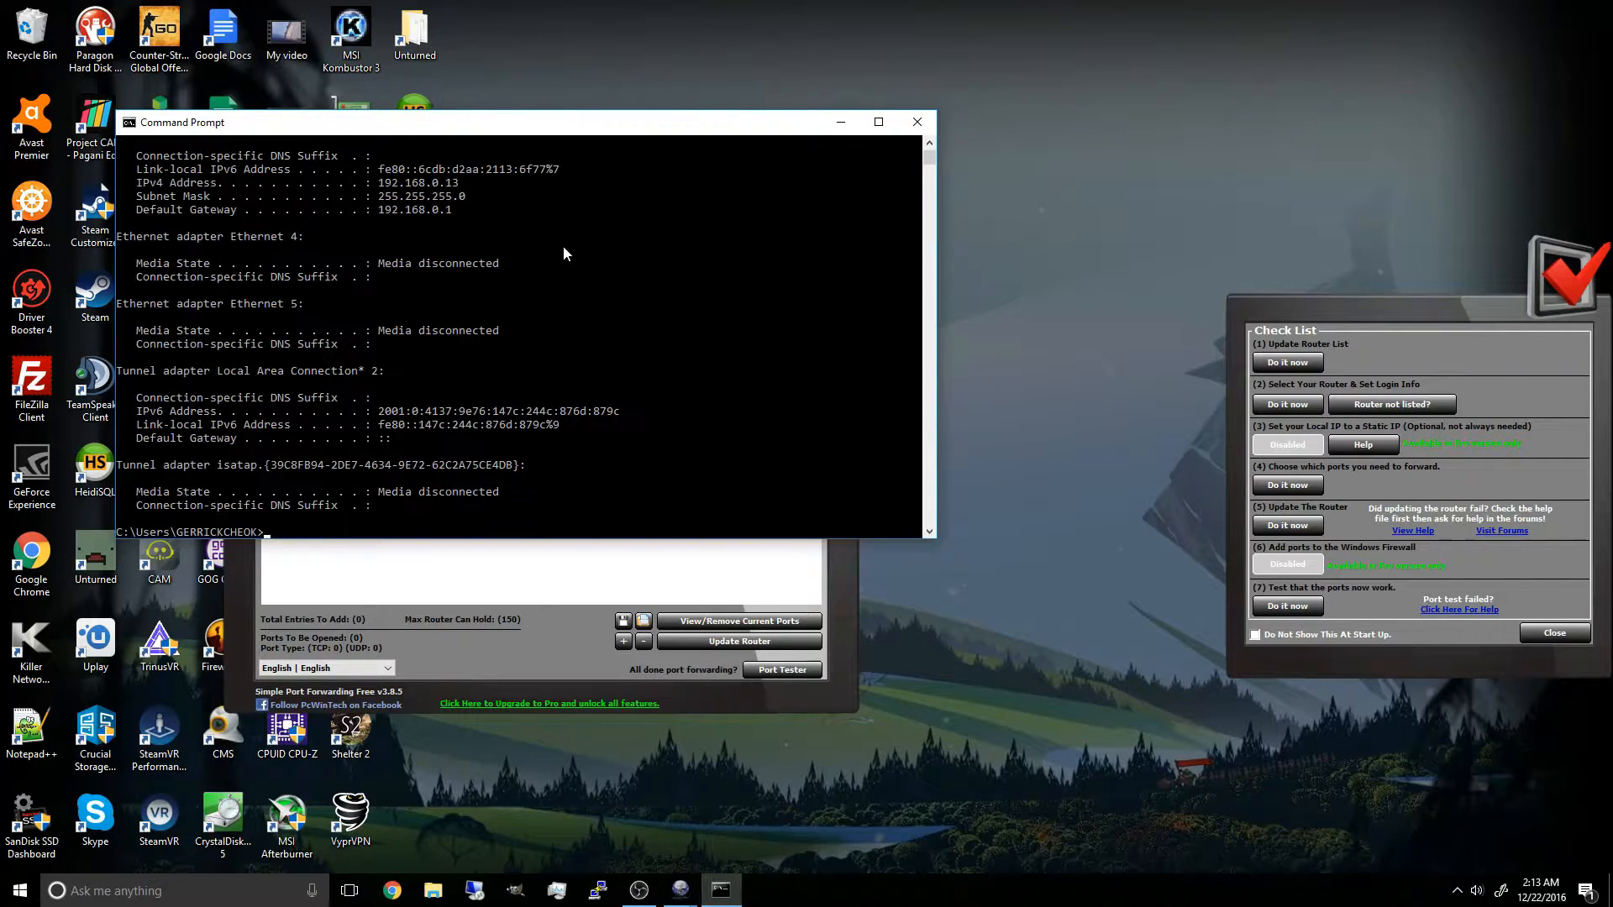
{"action": "left_click_drag", "start_coordinate": [380, 209], "coordinate": [482, 210]}
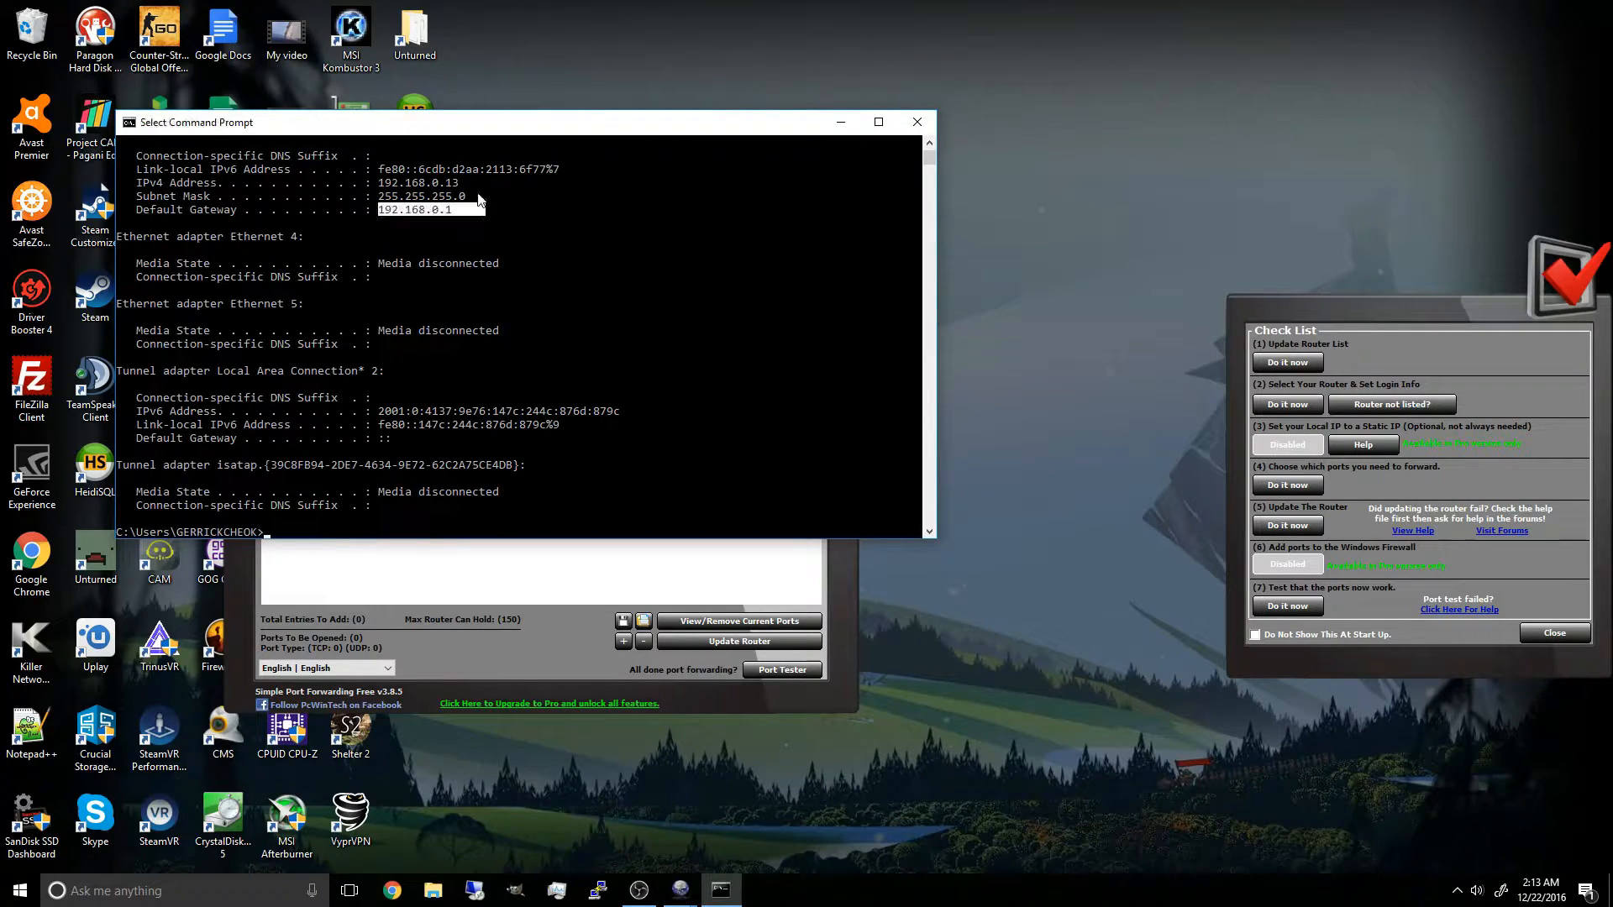
{"action": "left_click_drag", "start_coordinate": [422, 130], "coordinate": [941, 184]}
Step: Return to Simple Port Forwarding and check the router username admin and password fields
{"action": "left_click", "coordinate": [378, 443]}
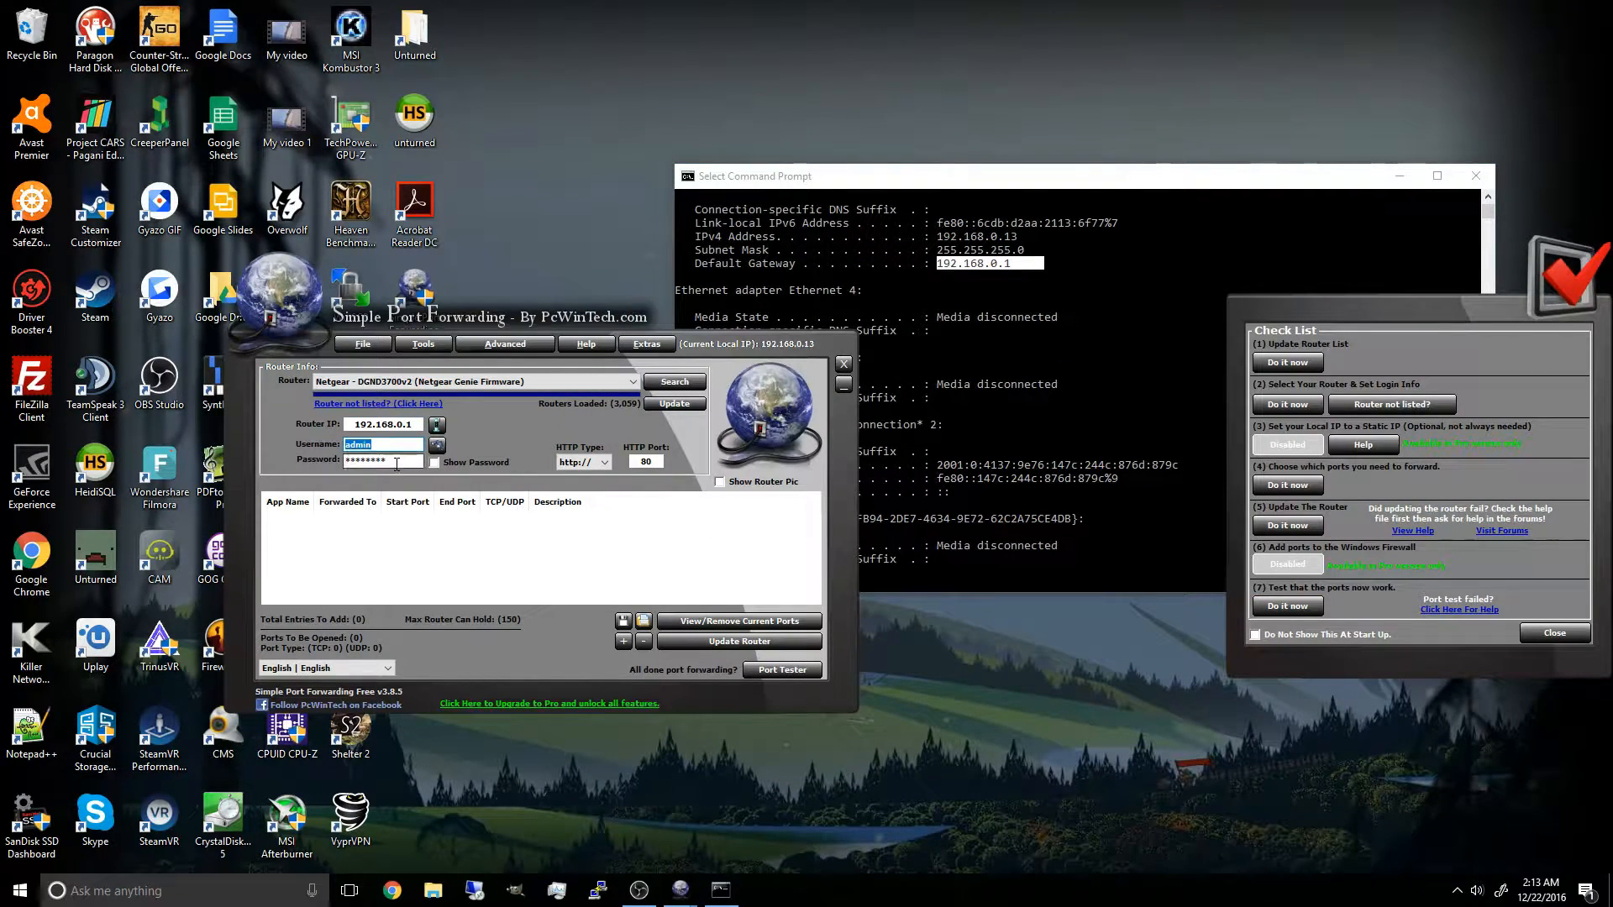
{"action": "left_click", "coordinate": [397, 463]}
{"action": "left_click", "coordinate": [396, 462]}
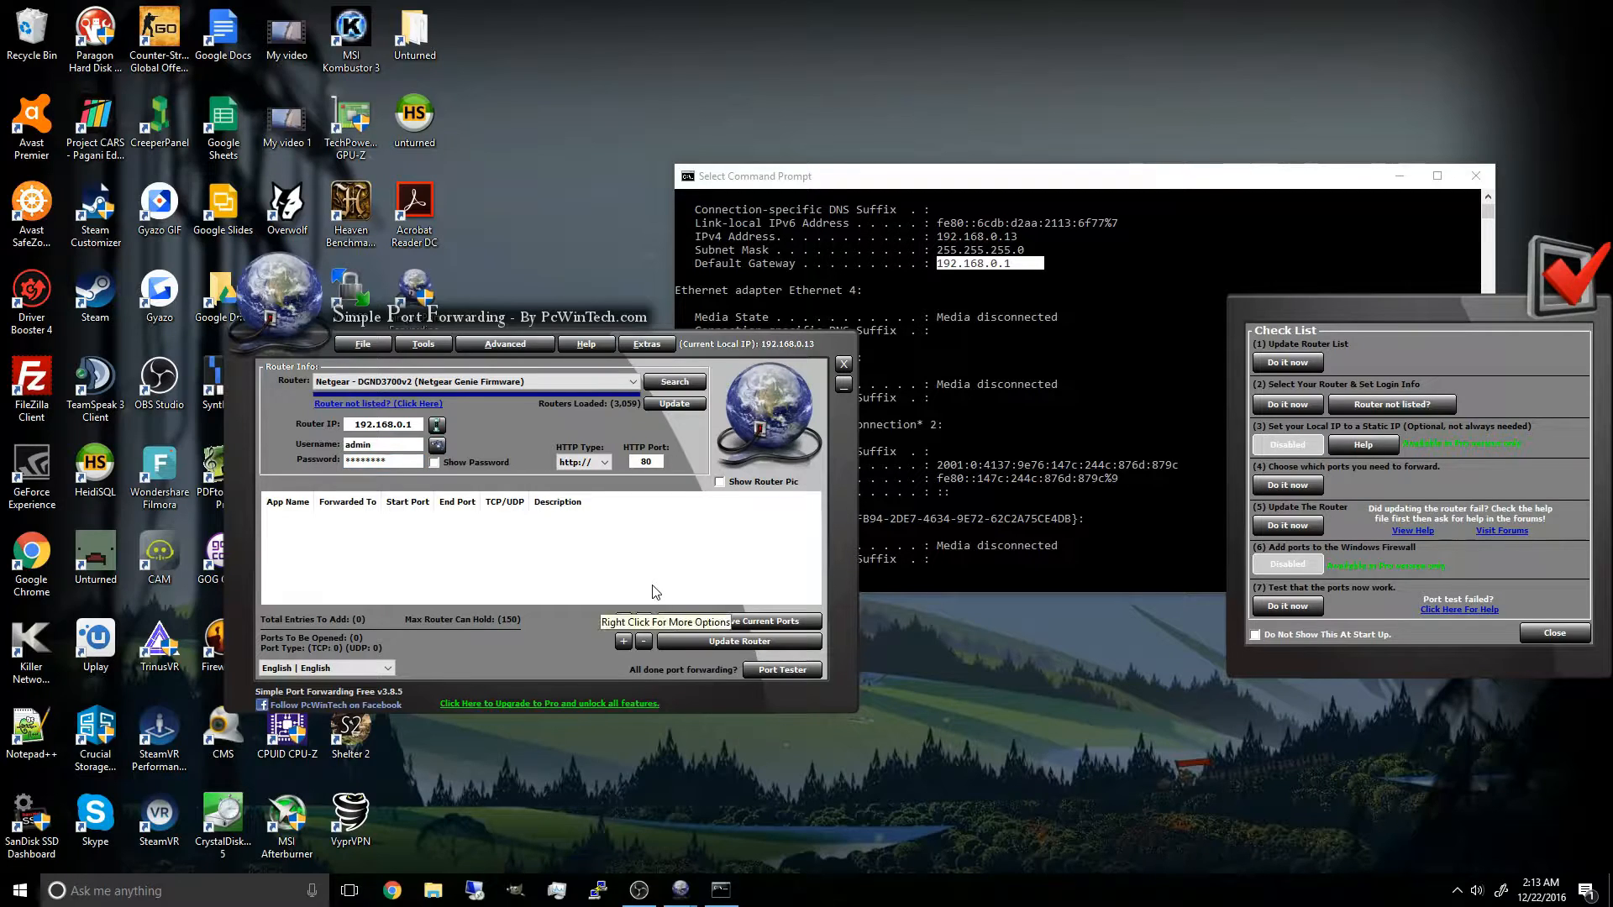
Step: Create a custom Unturned entry with TCP/UDP protocol and ports 27015–27016
{"action": "left_click", "coordinate": [624, 646]}
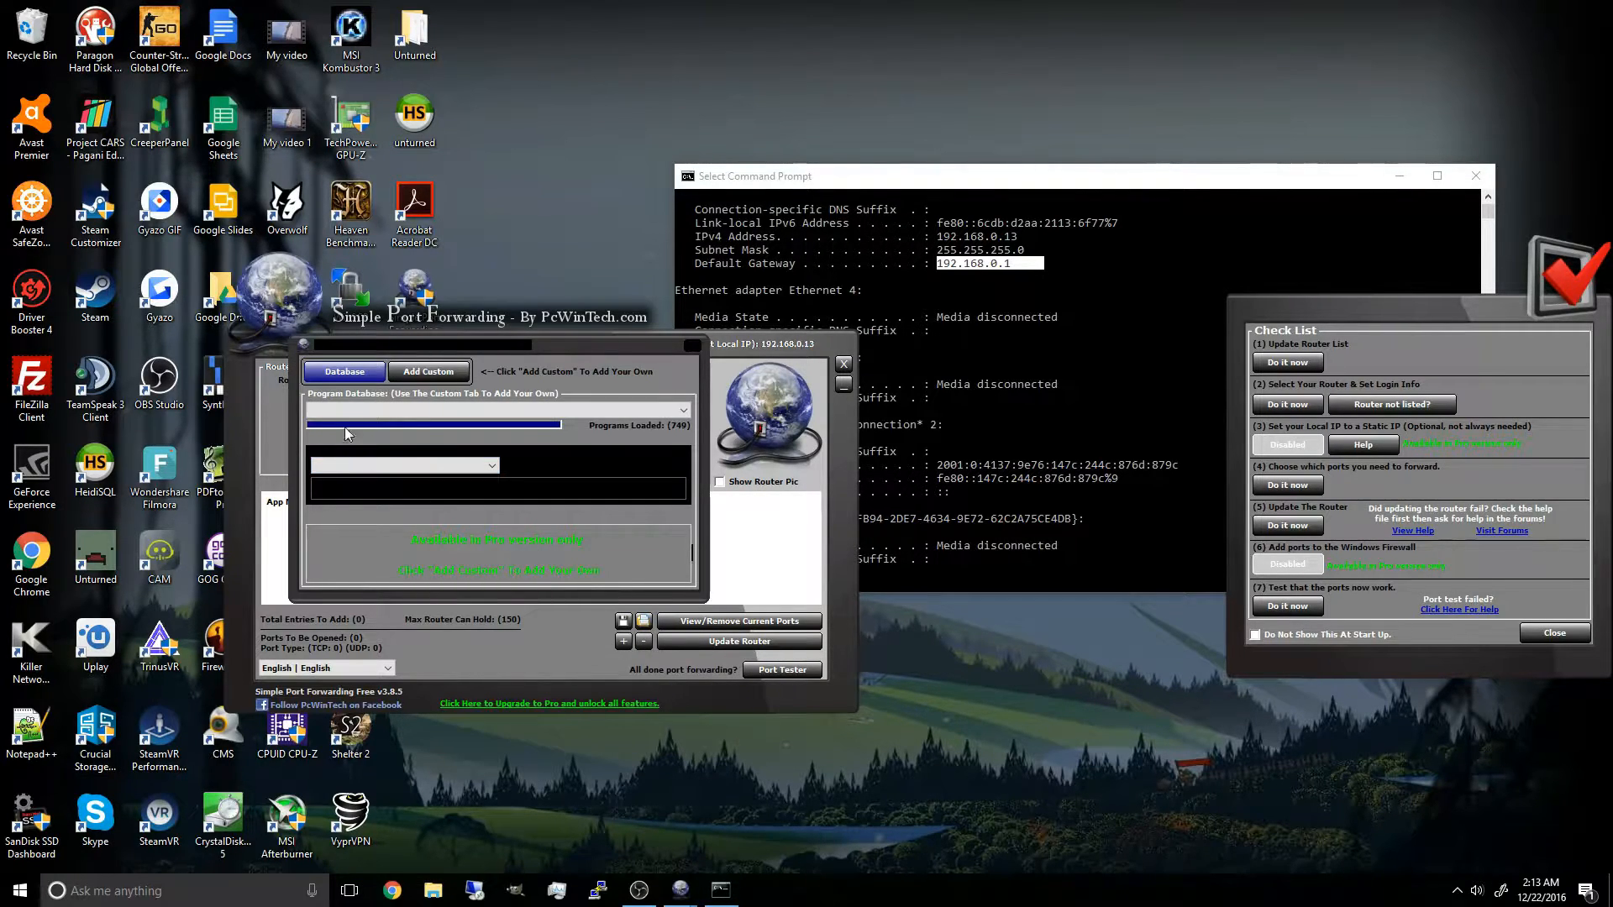
{"action": "left_click", "coordinate": [428, 372]}
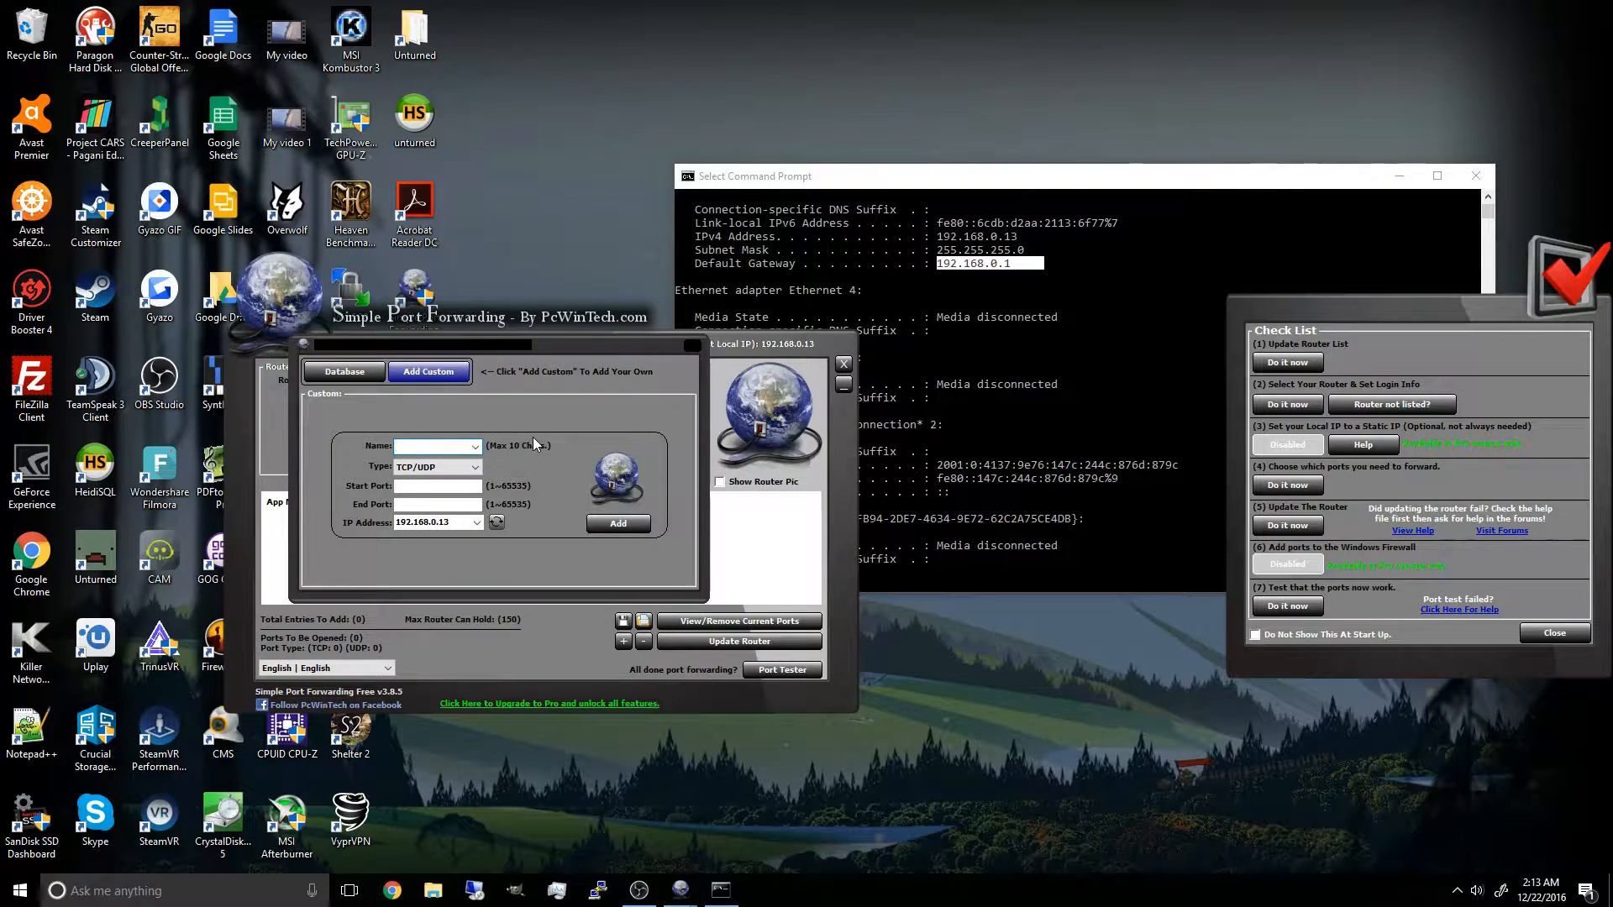
{"action": "type", "text": "Unturned"}
{"action": "left_click", "coordinate": [474, 467]}
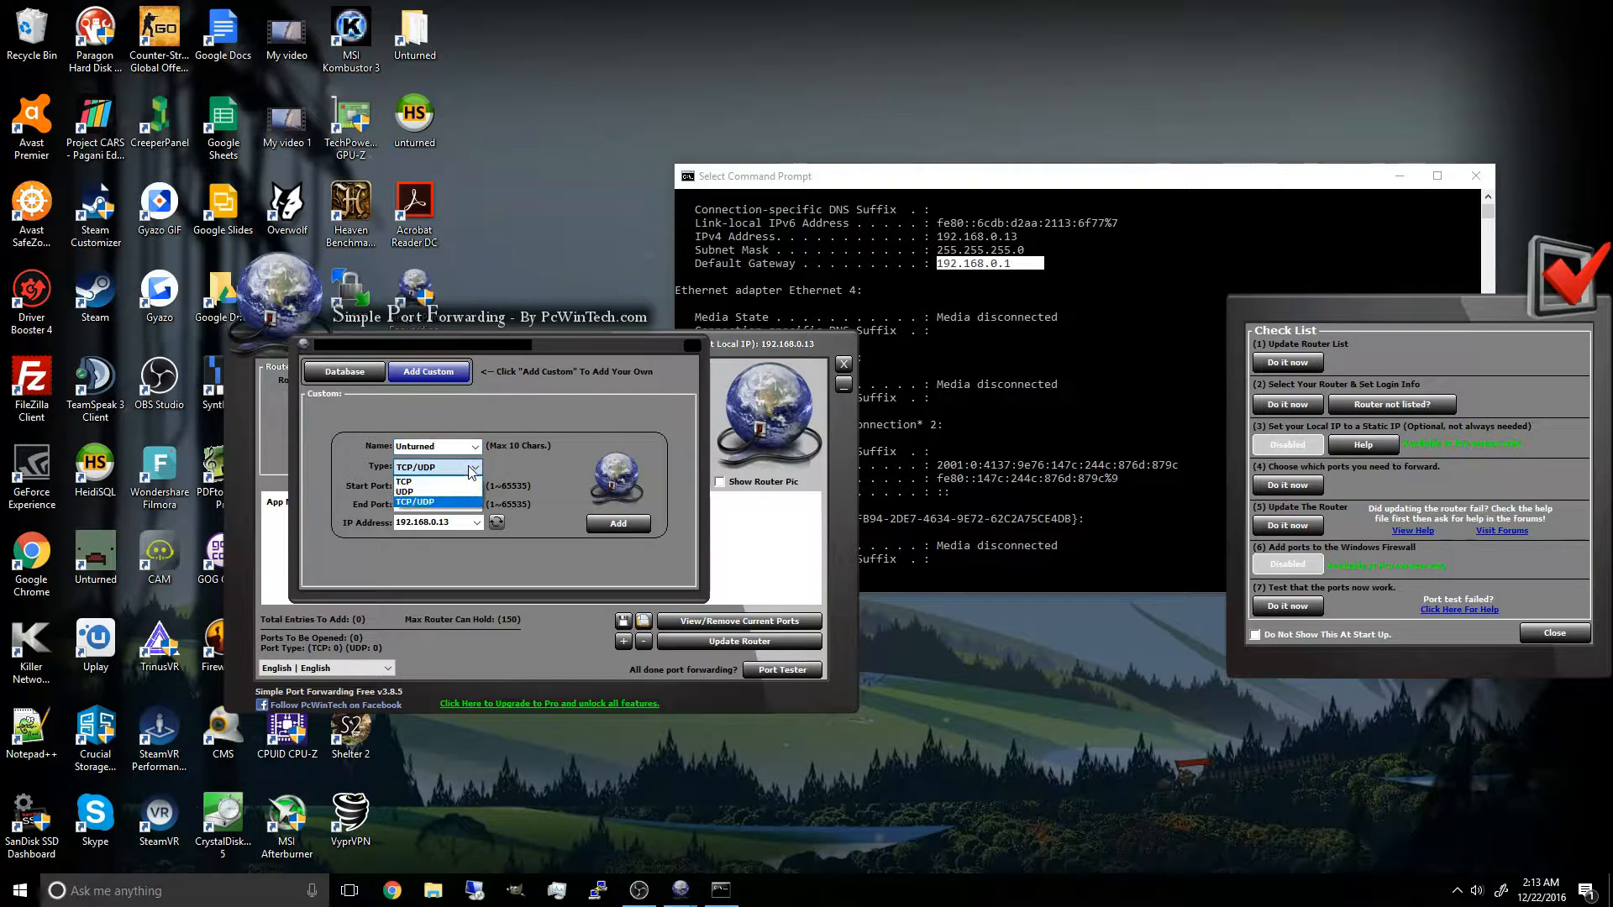
{"action": "left_click", "coordinate": [434, 485]}
{"action": "type", "text": "2701"}
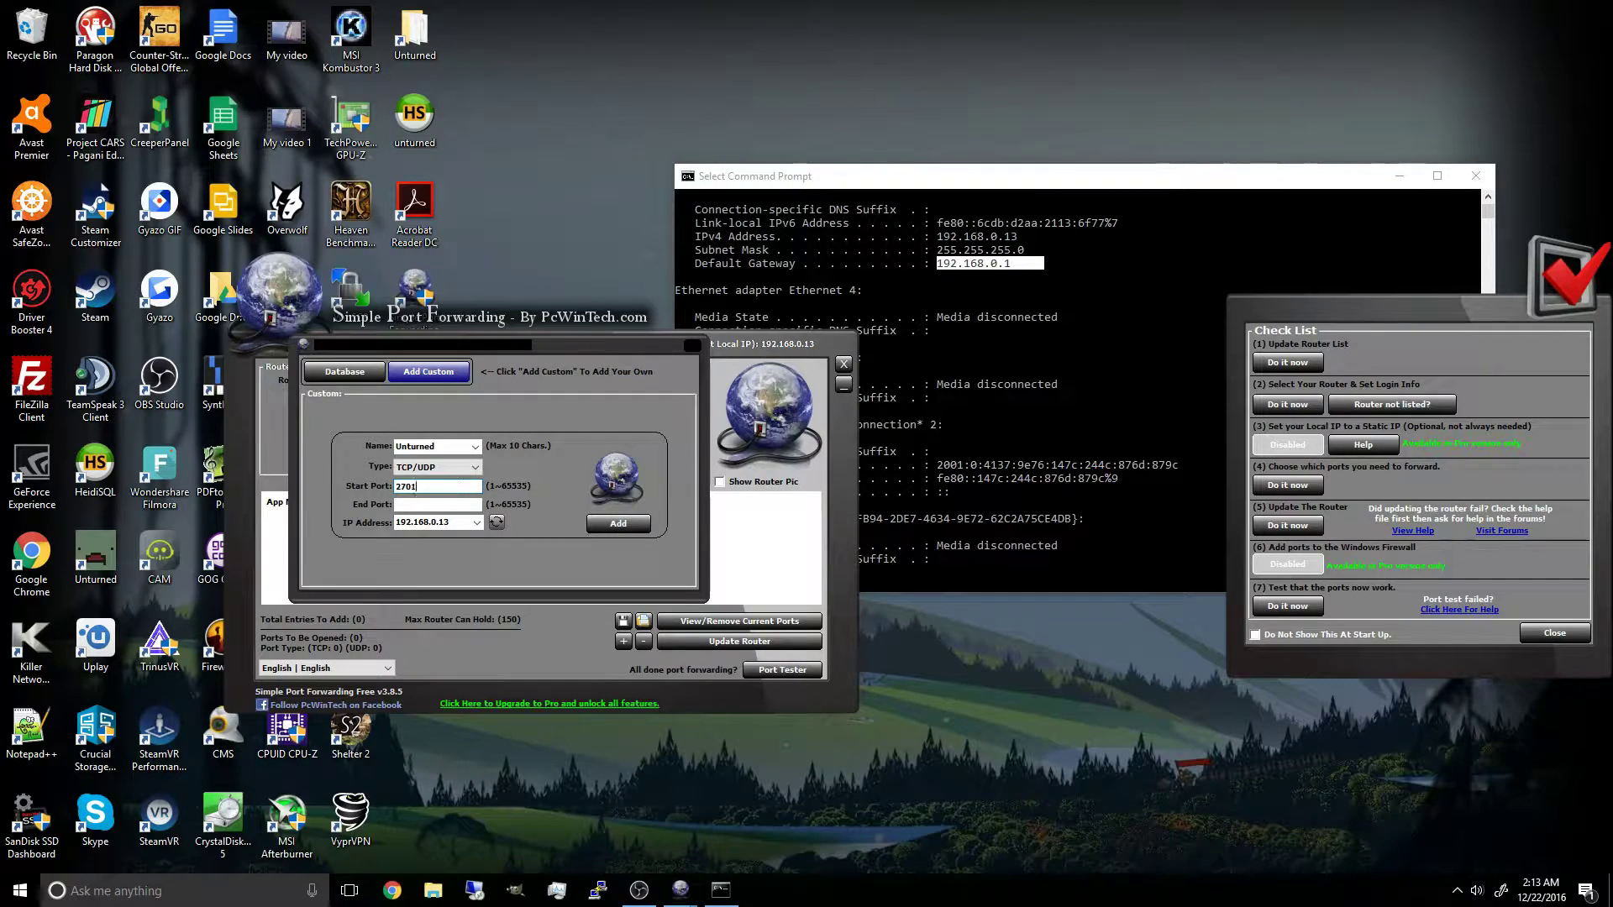
{"action": "type", "text": "5"}
{"action": "left_click", "coordinate": [453, 504]}
{"action": "type", "text": "27016"}
{"action": "left_click", "coordinate": [429, 523]}
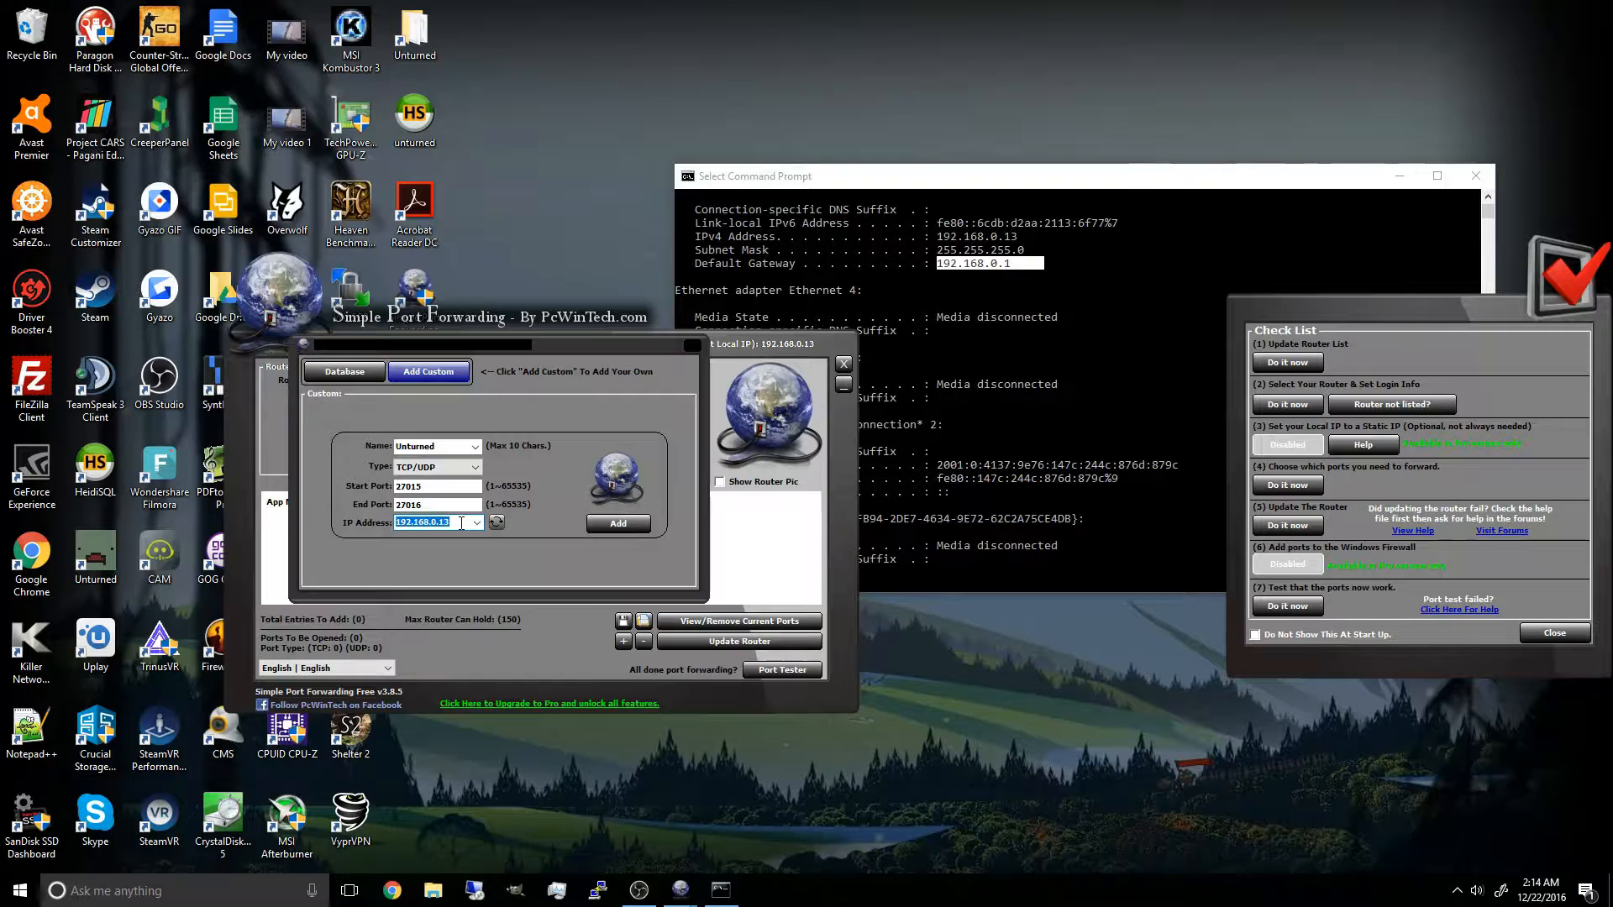
Step: Set the target IP to 192.168.0.13 from ipconfig and add the entry to the list
{"action": "left_click", "coordinate": [806, 232]}
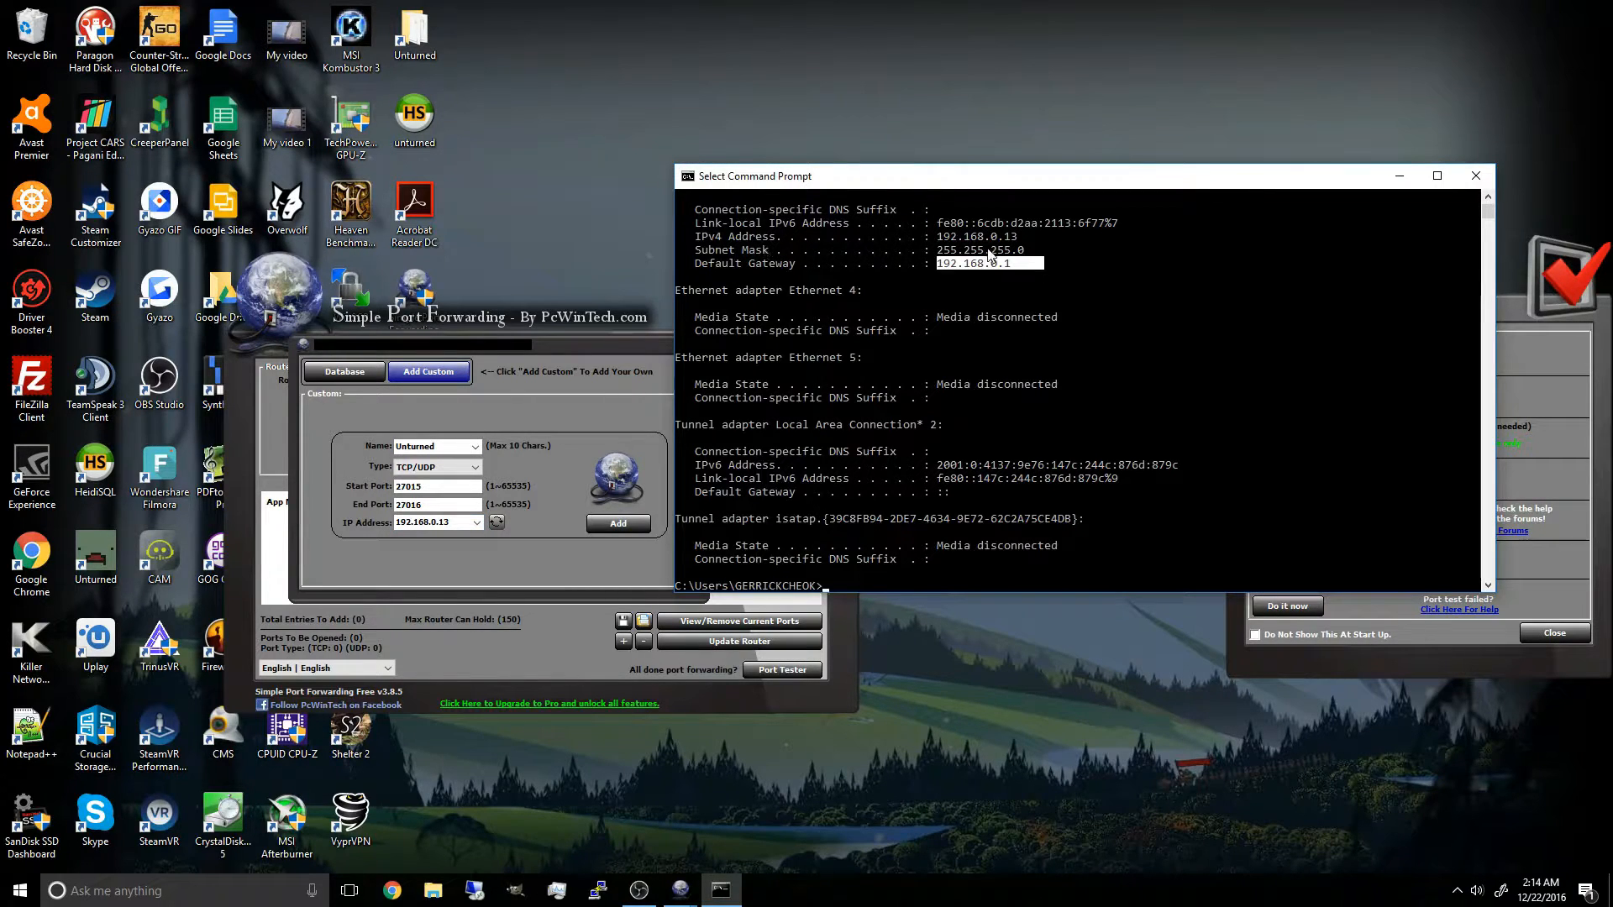
{"action": "left_click_drag", "start_coordinate": [937, 235], "coordinate": [1019, 240]}
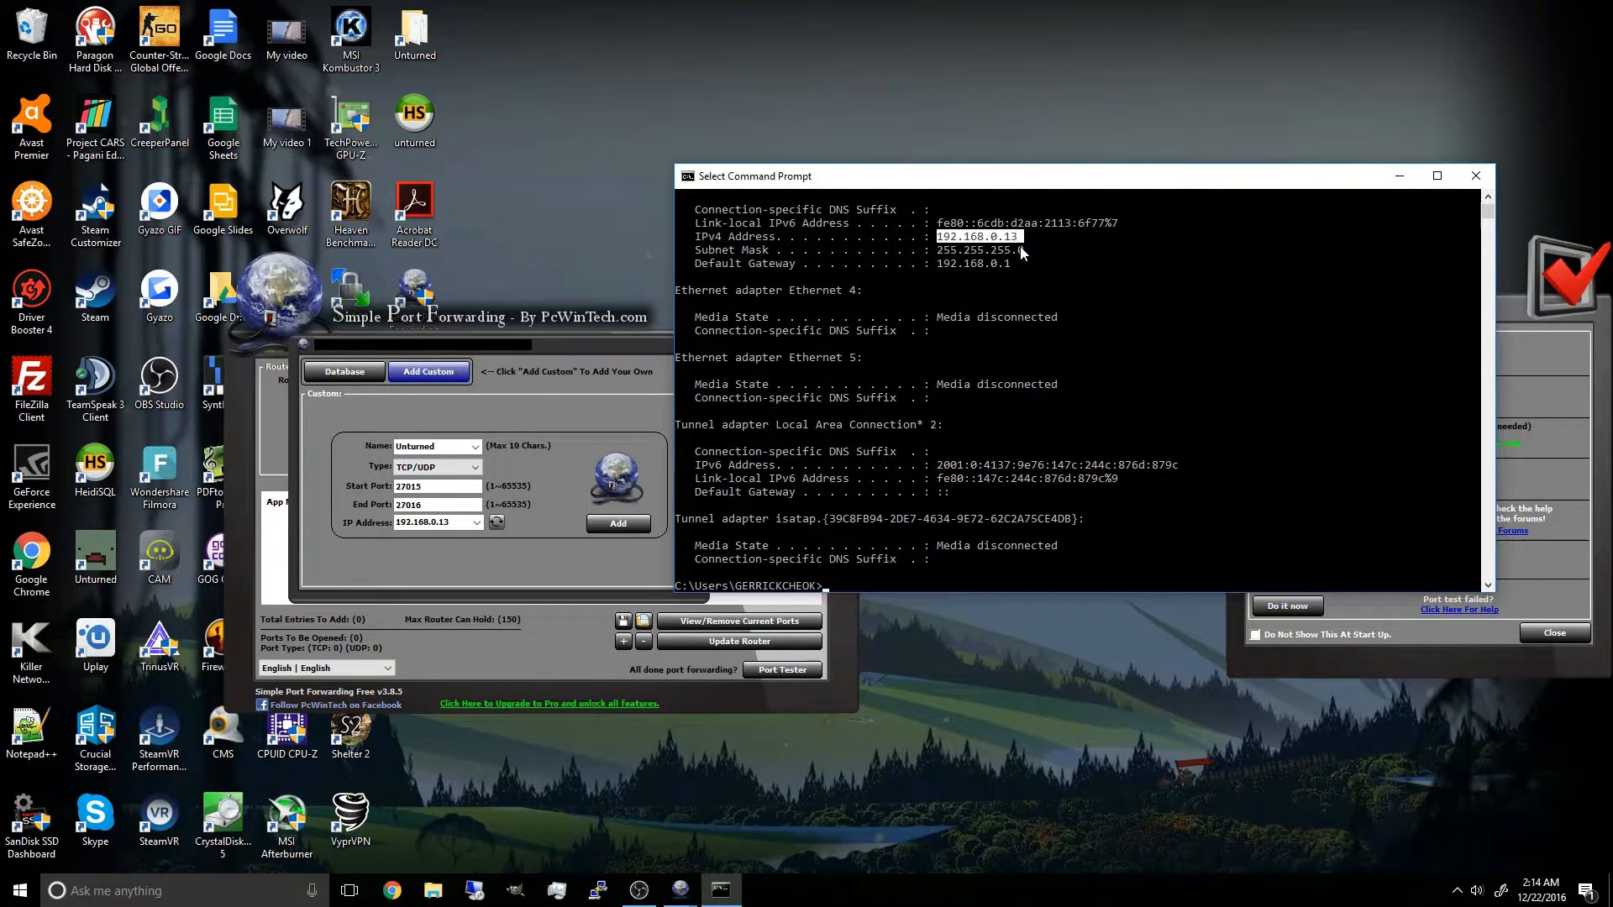
{"action": "double_click", "coordinate": [430, 522]}
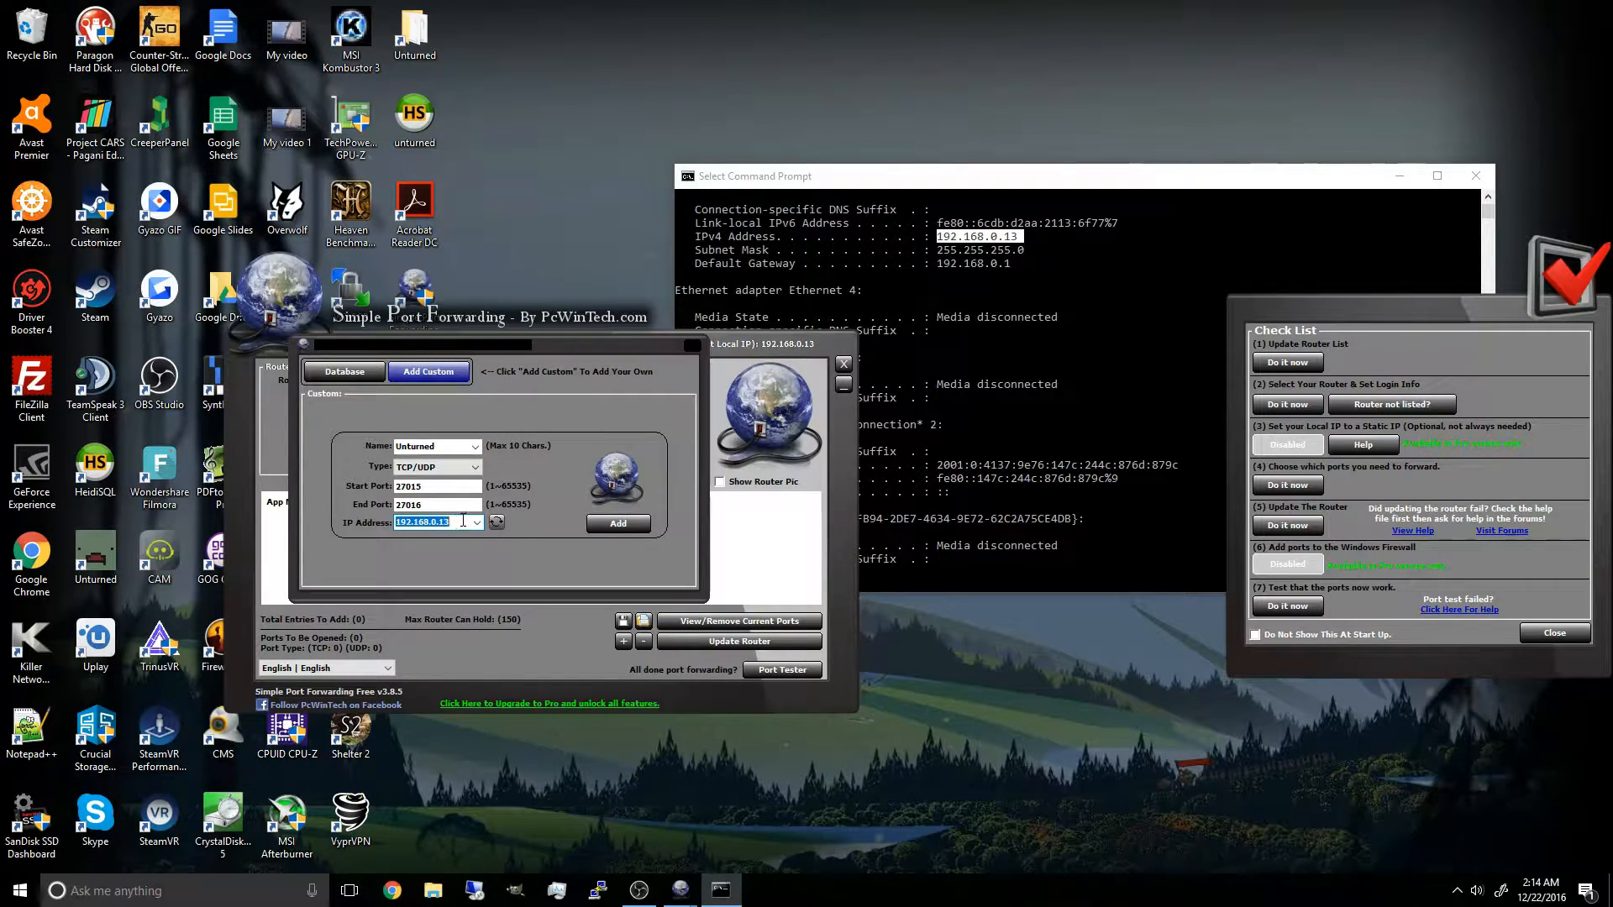
{"action": "left_click", "coordinate": [619, 528]}
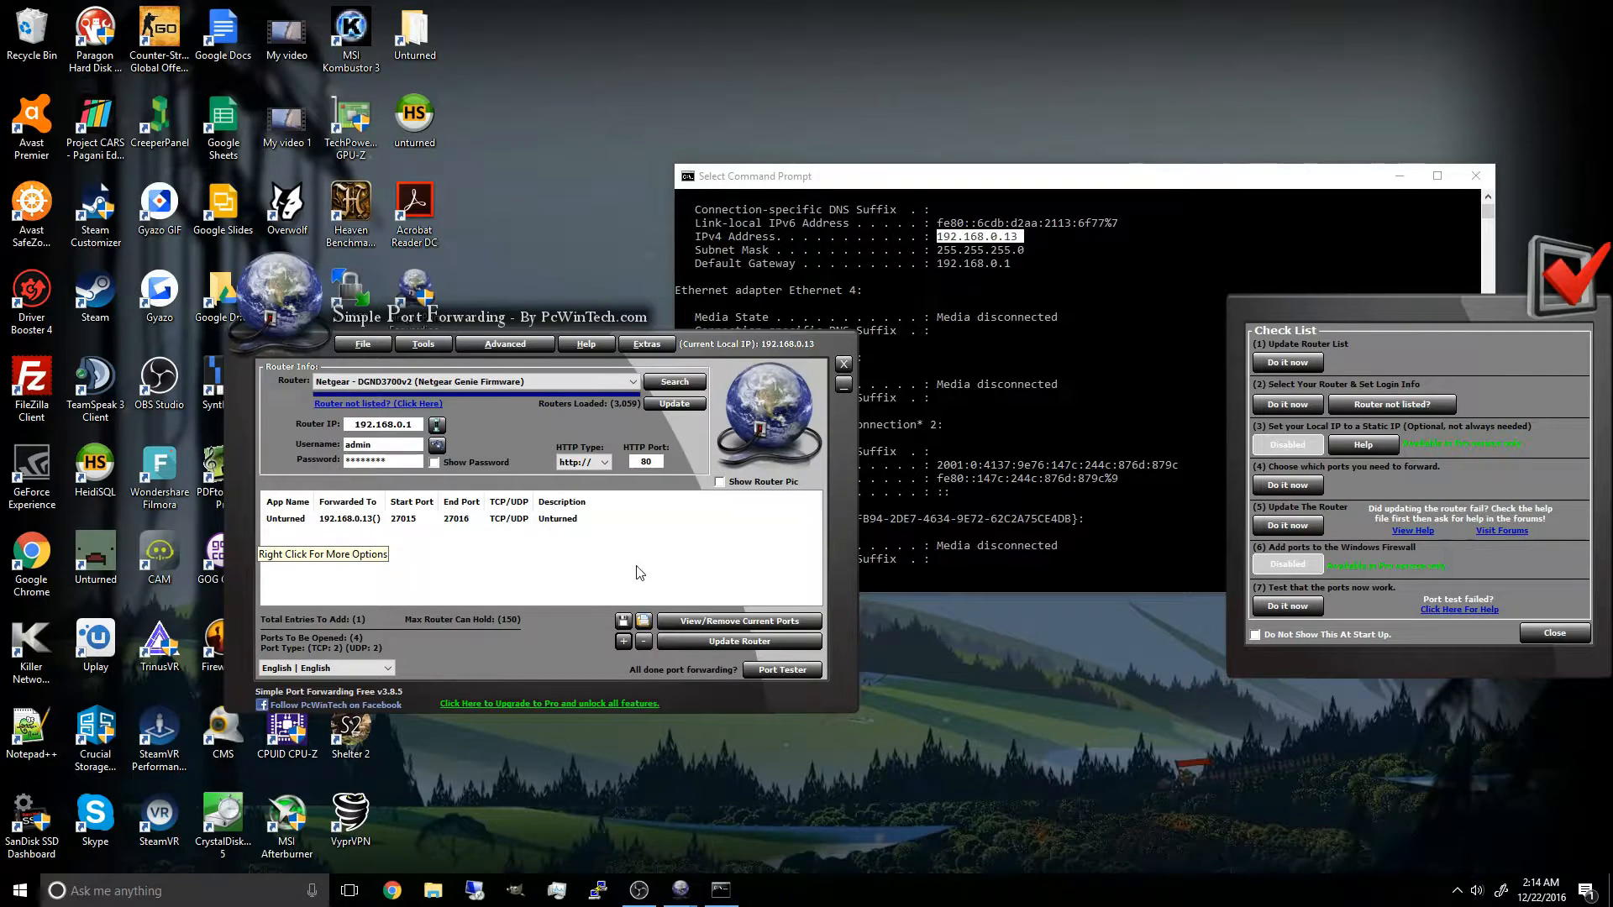
Step: Update the router with the Unturned forward using the router login
{"action": "left_click", "coordinate": [725, 643]}
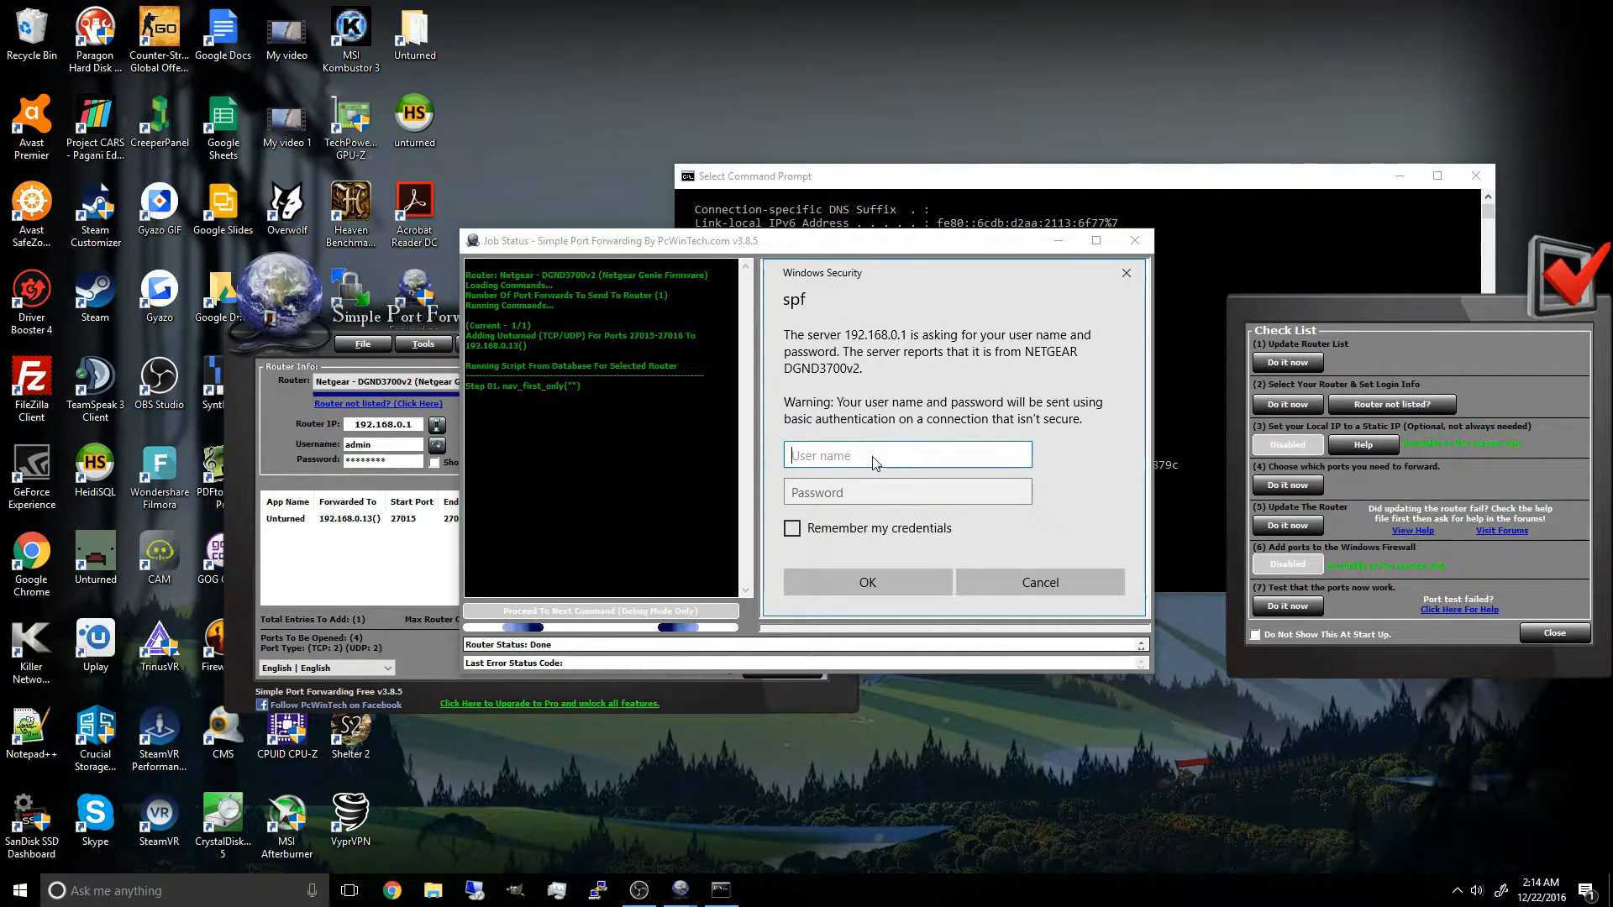
{"action": "type", "text": "admin"}
{"action": "key", "text": "Tab"}
{"action": "type", "text": "passwo"}
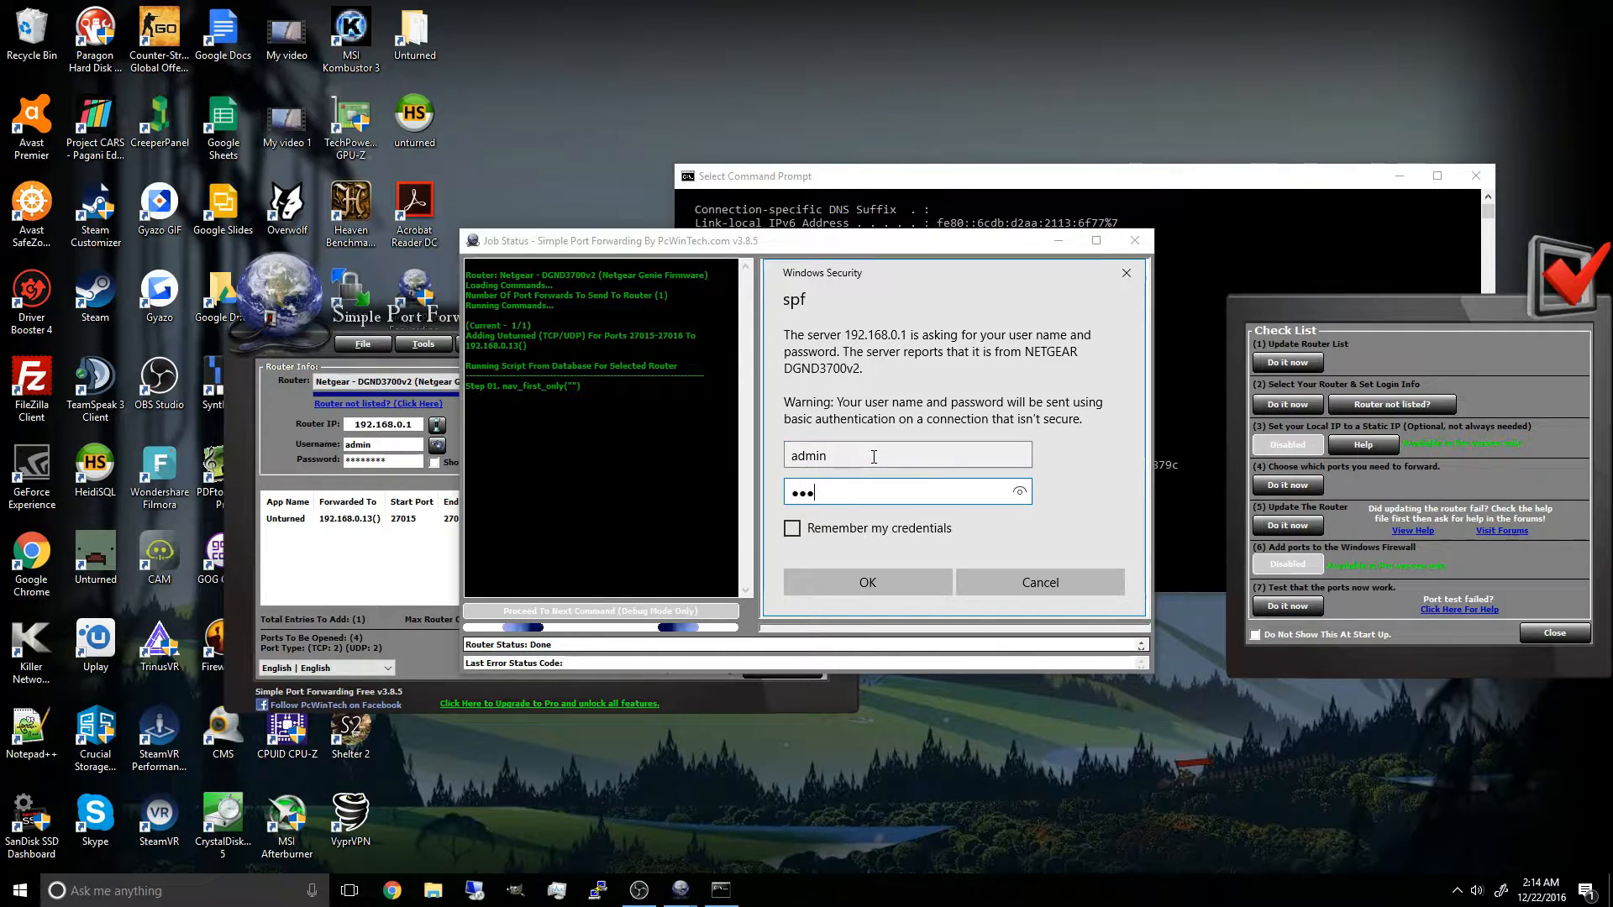
{"action": "type", "text": "rd"}
{"action": "left_click", "coordinate": [883, 580]}
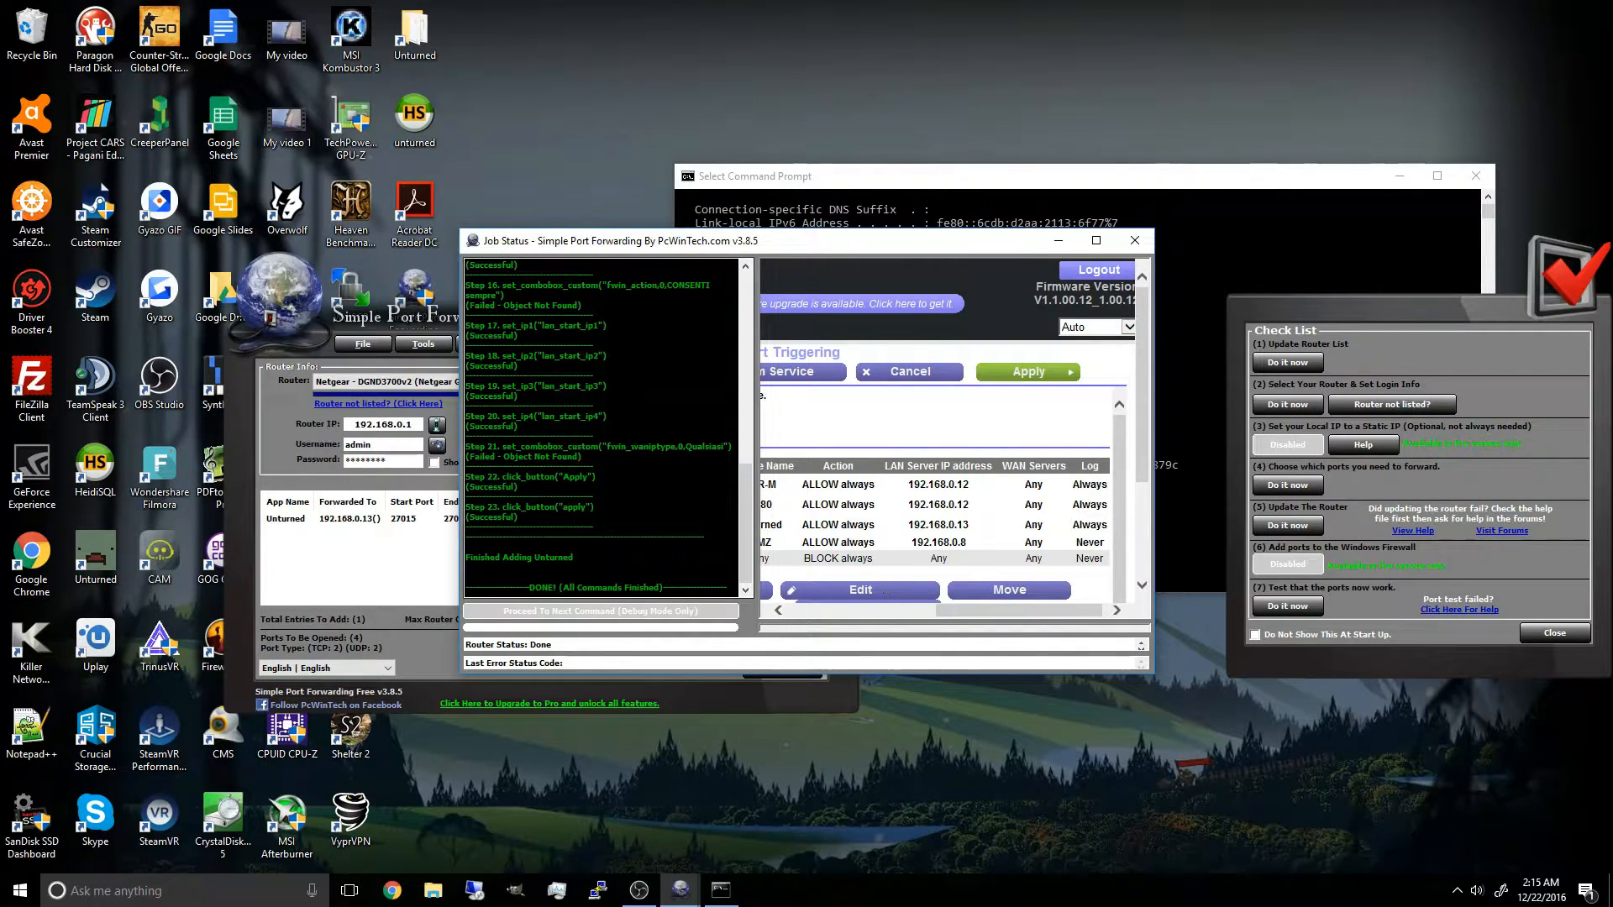
Step: Confirm the Finished Adding Unturned log line, then close the job status and the program
{"action": "left_click_drag", "start_coordinate": [575, 558], "coordinate": [464, 557]}
{"action": "left_click", "coordinate": [469, 570]}
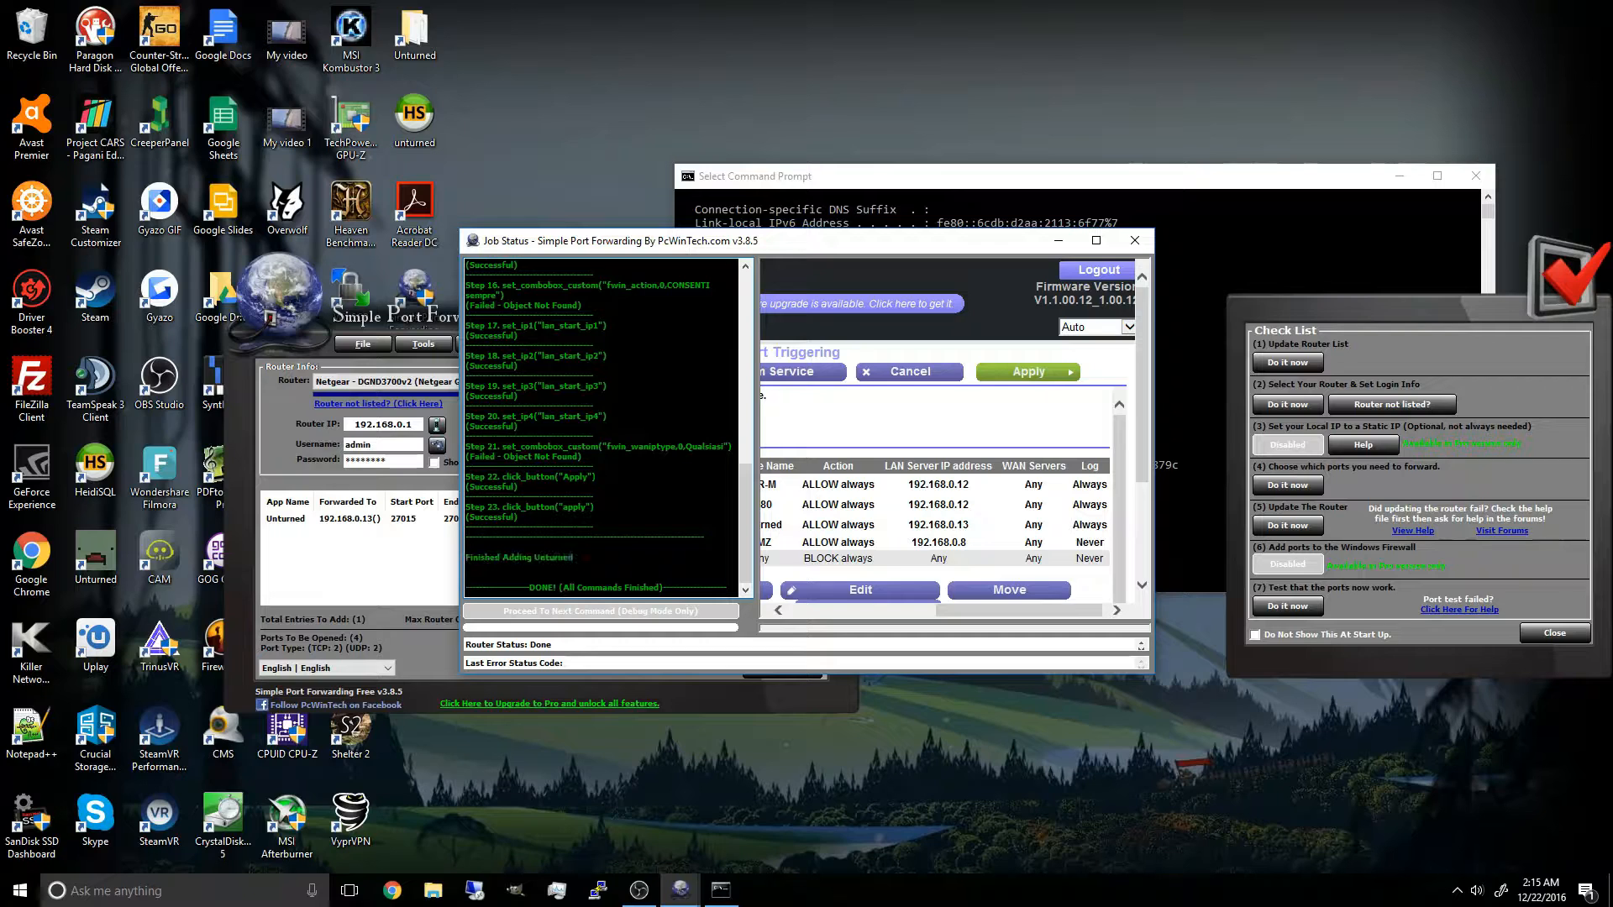
{"action": "left_click", "coordinate": [1134, 241]}
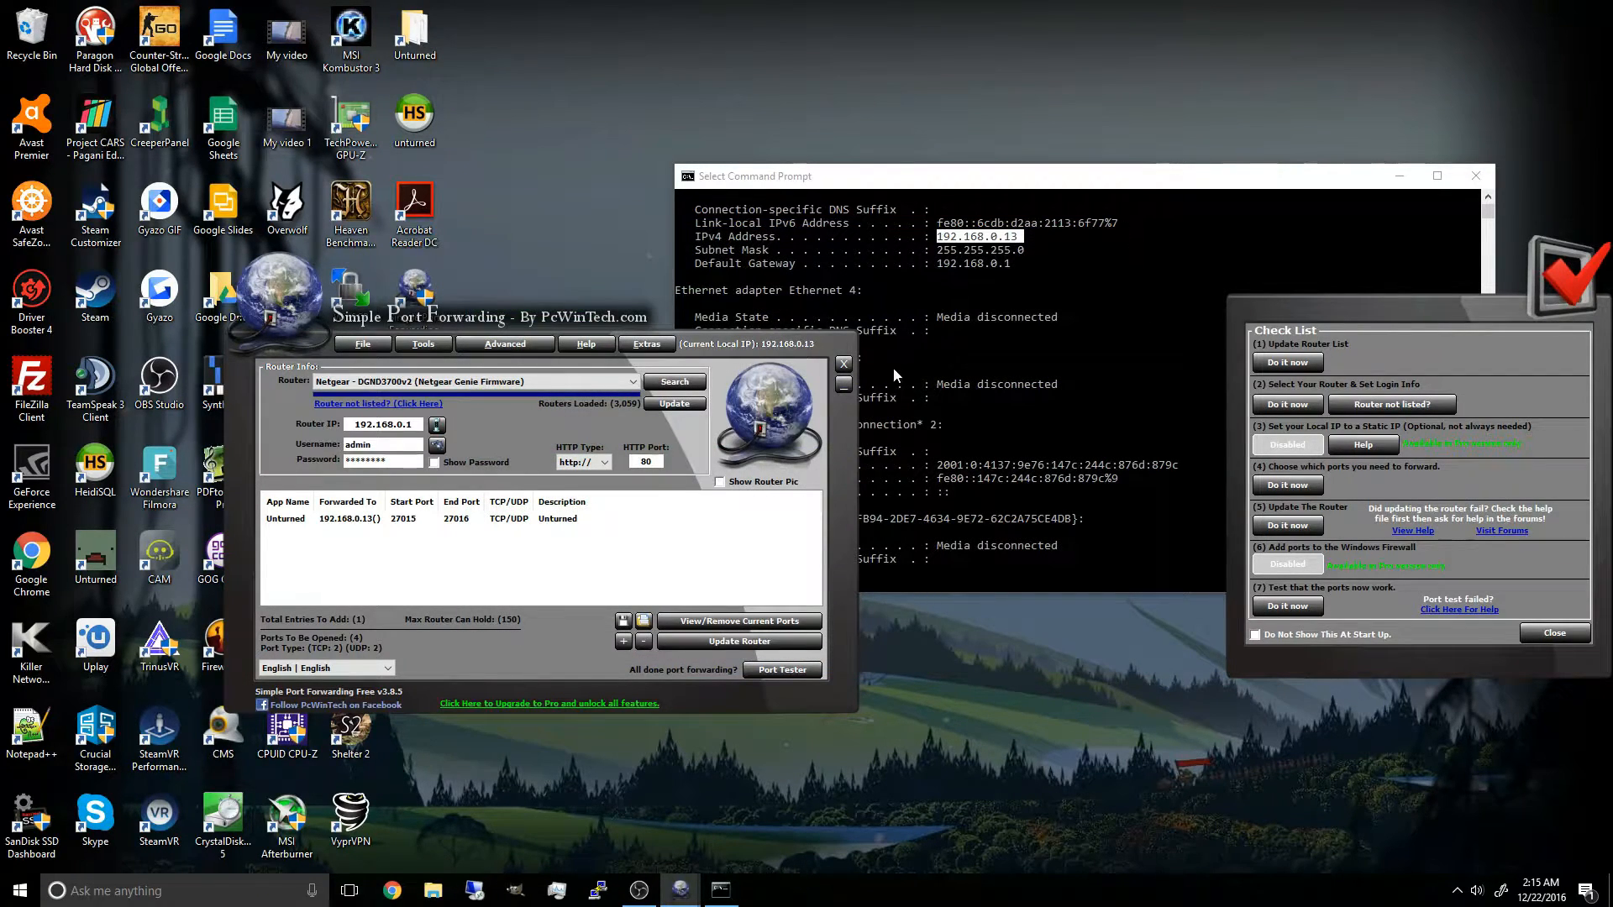
{"action": "left_click", "coordinate": [844, 363]}
Step: Launch Windows Firewall with Advanced Security and start a new inbound rule
{"action": "left_click", "coordinate": [1477, 175]}
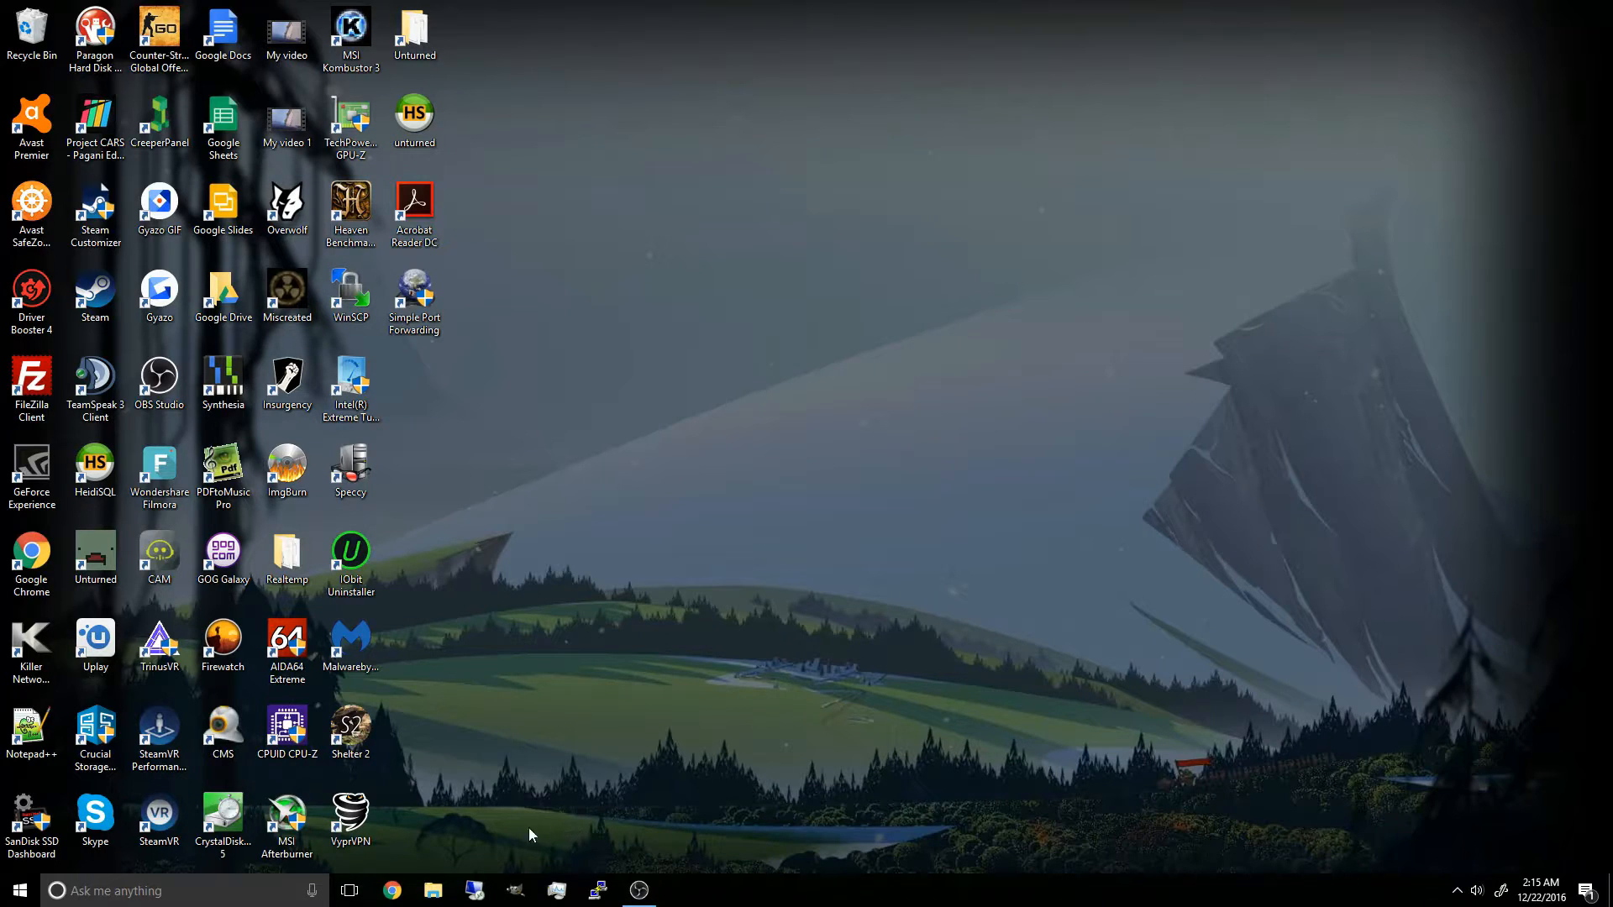
{"action": "left_click", "coordinate": [177, 891]}
{"action": "type", "text": "wi"}
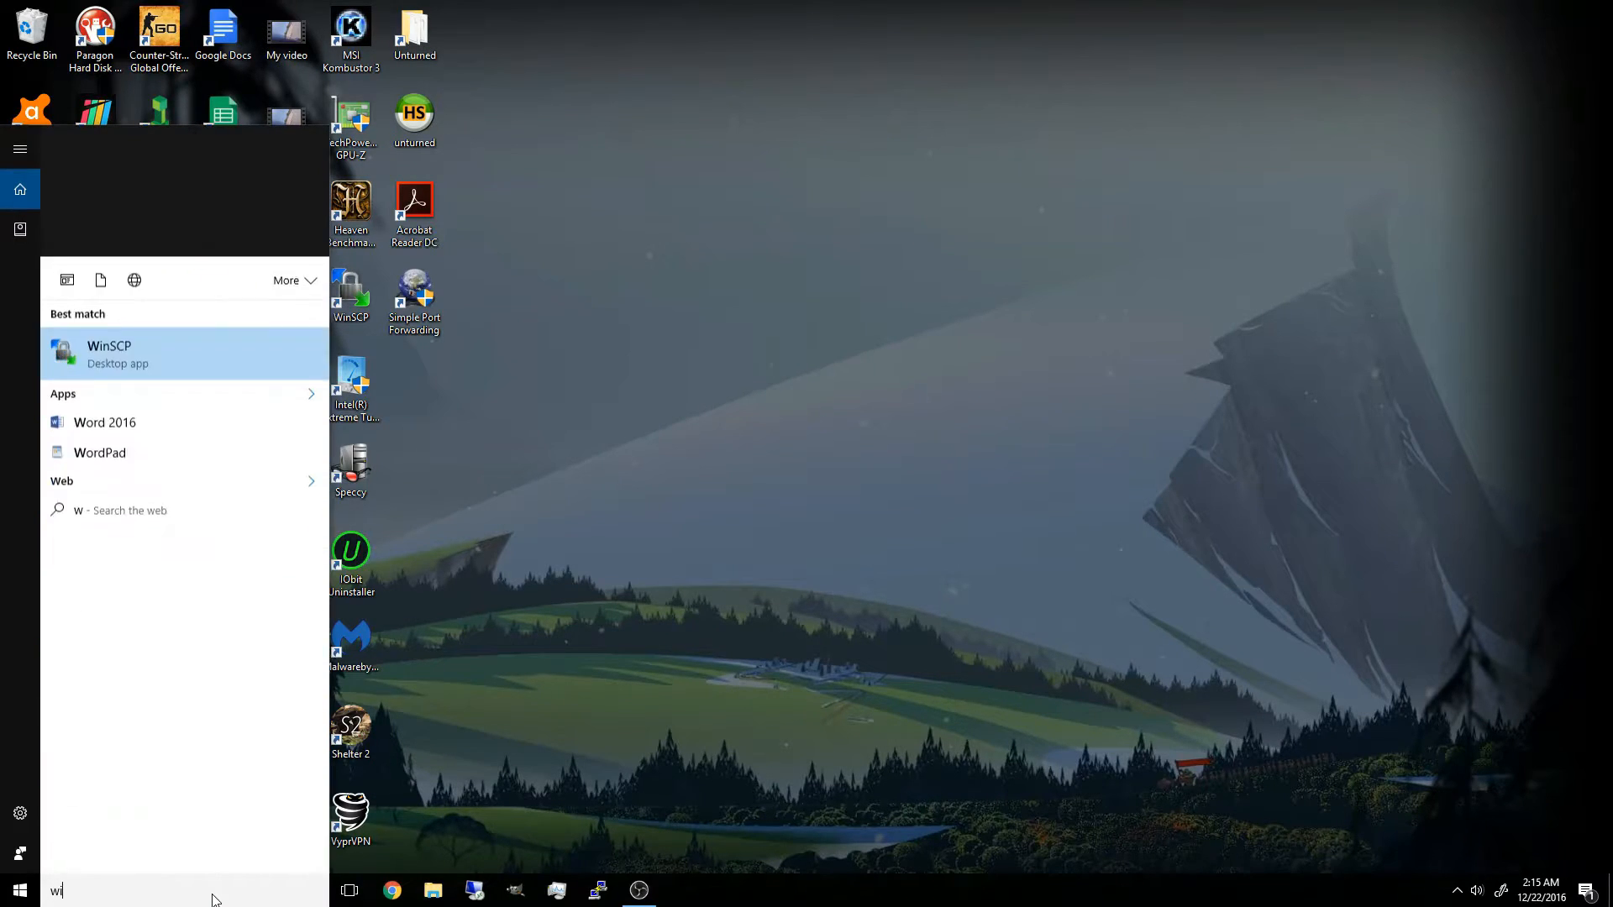
{"action": "type", "text": "ndows fire"}
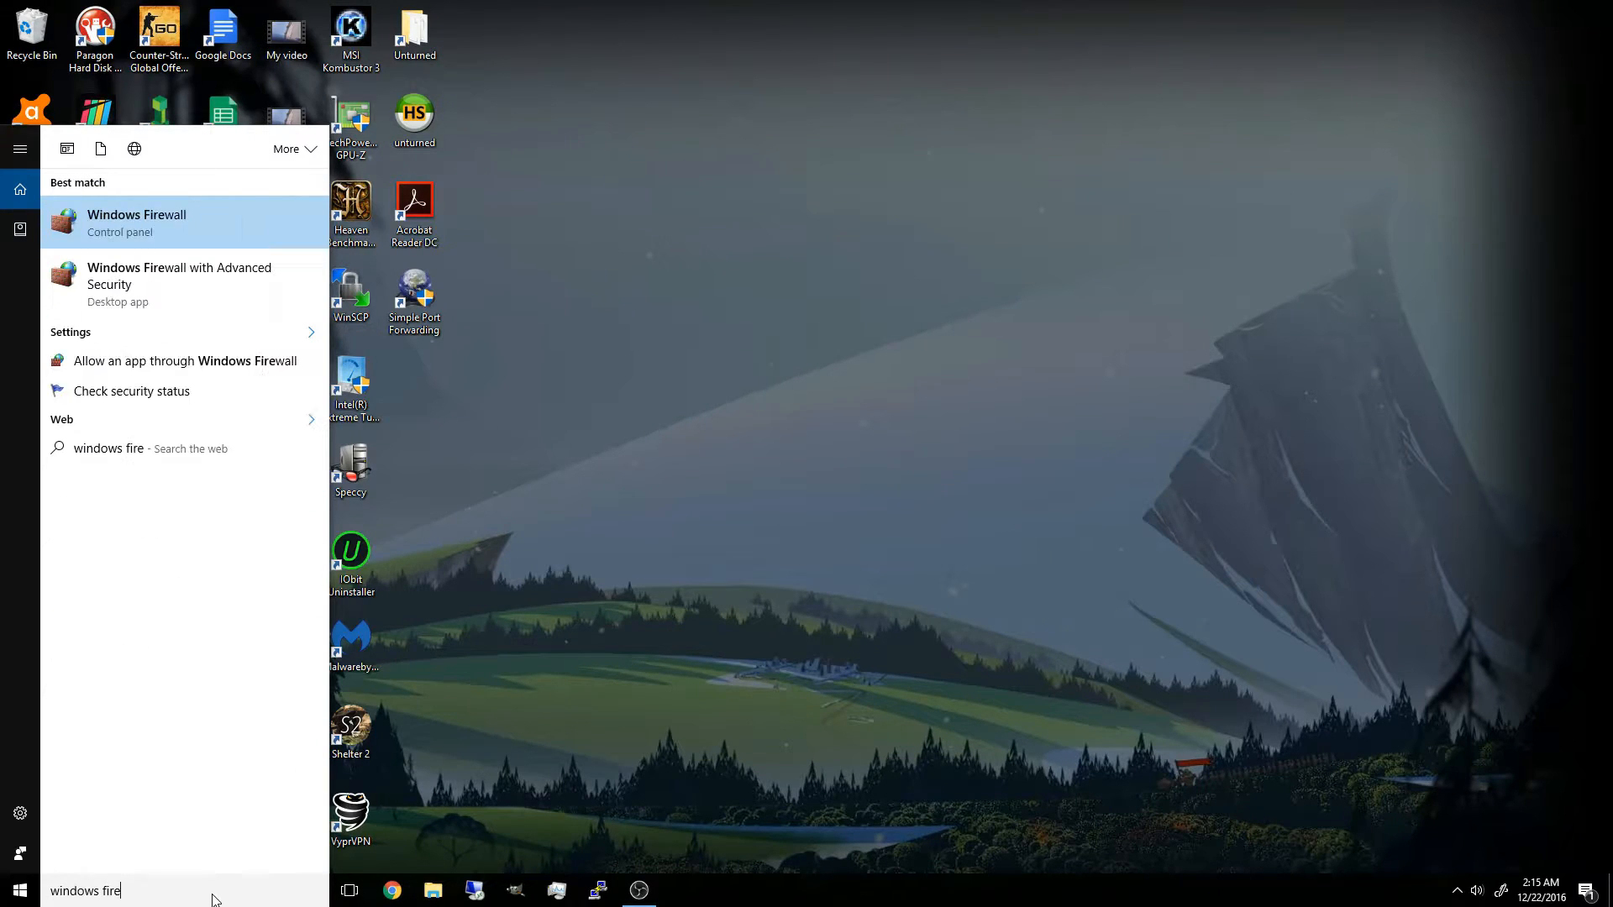
{"action": "left_click", "coordinate": [193, 282]}
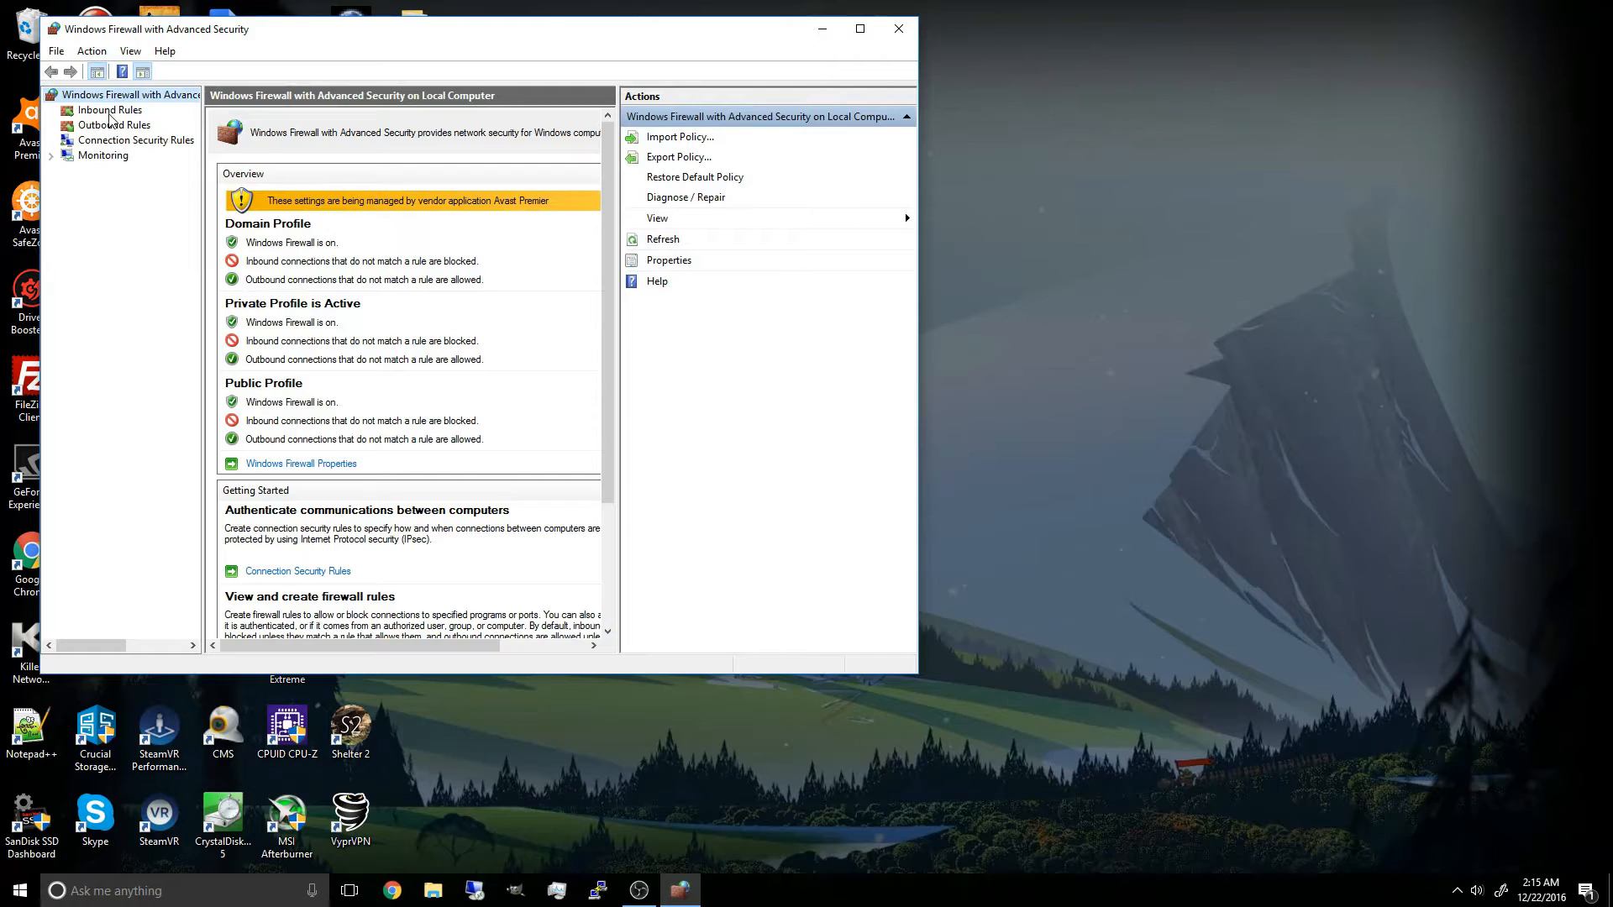
{"action": "left_click", "coordinate": [110, 110]}
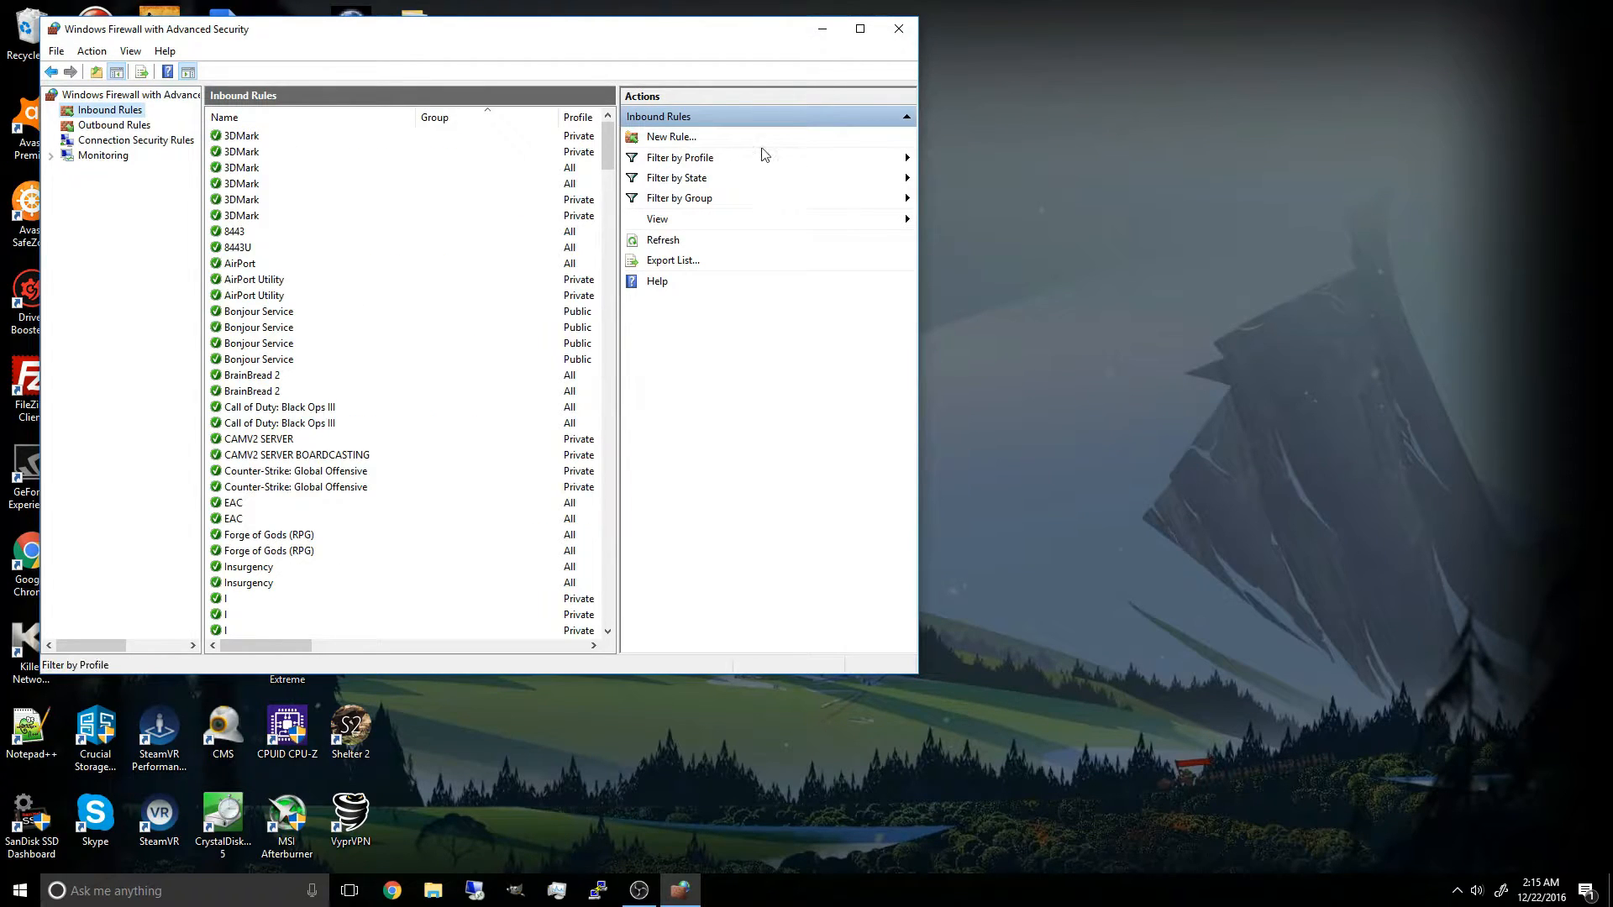
{"action": "left_click", "coordinate": [668, 136]}
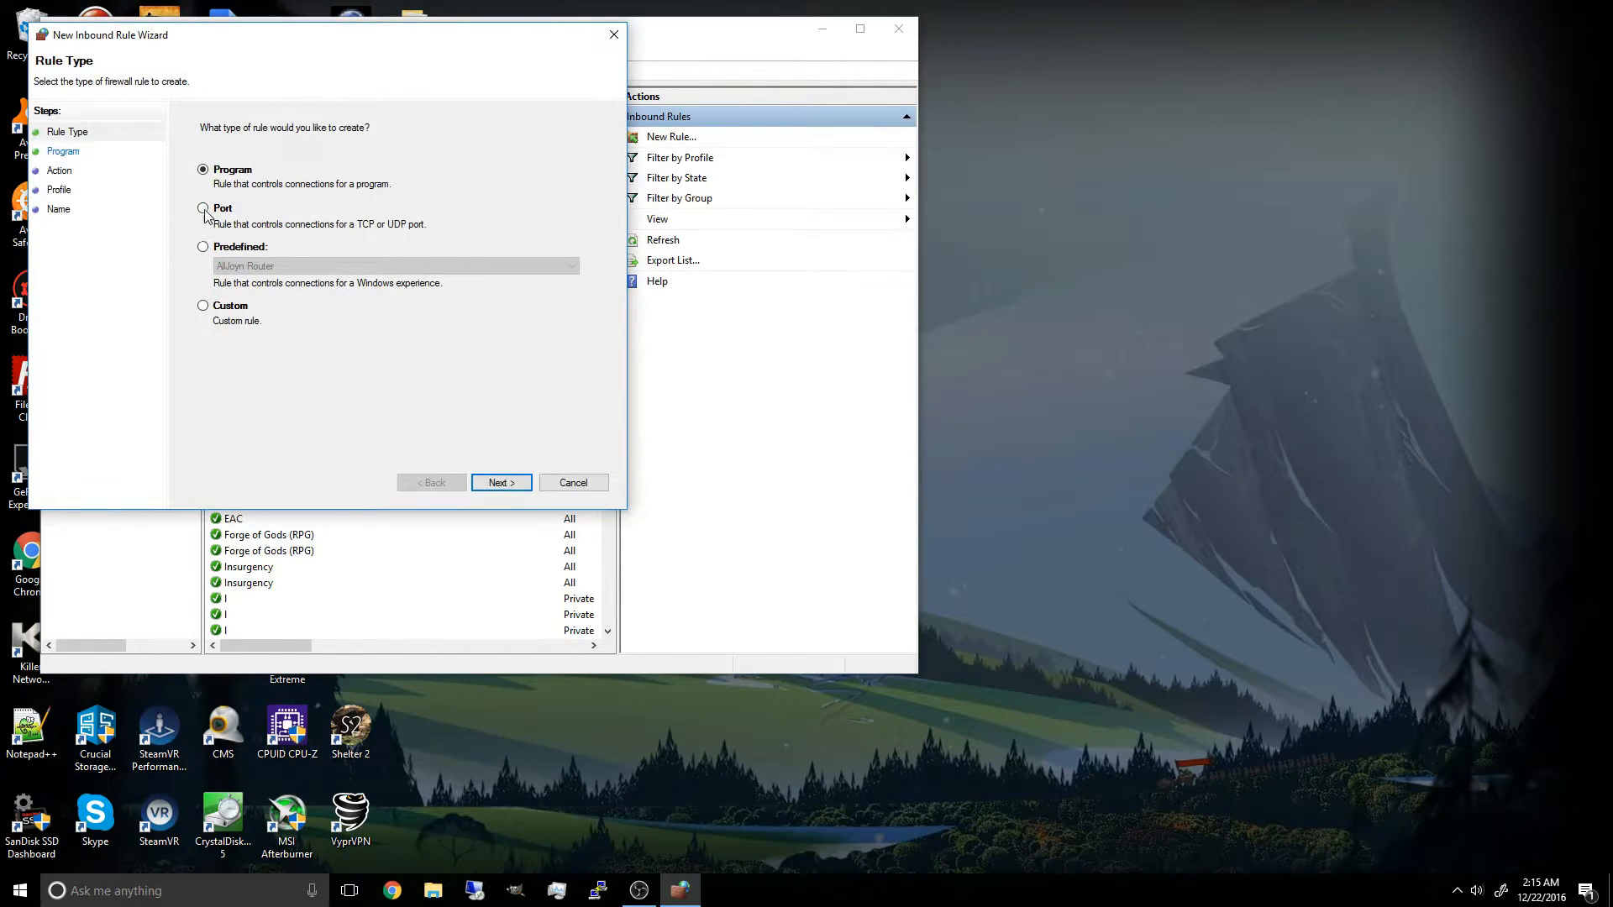
Step: Create an allowing TCP port rule for the Unturned ports on all profiles, named Unturned TCP
{"action": "left_click", "coordinate": [202, 208]}
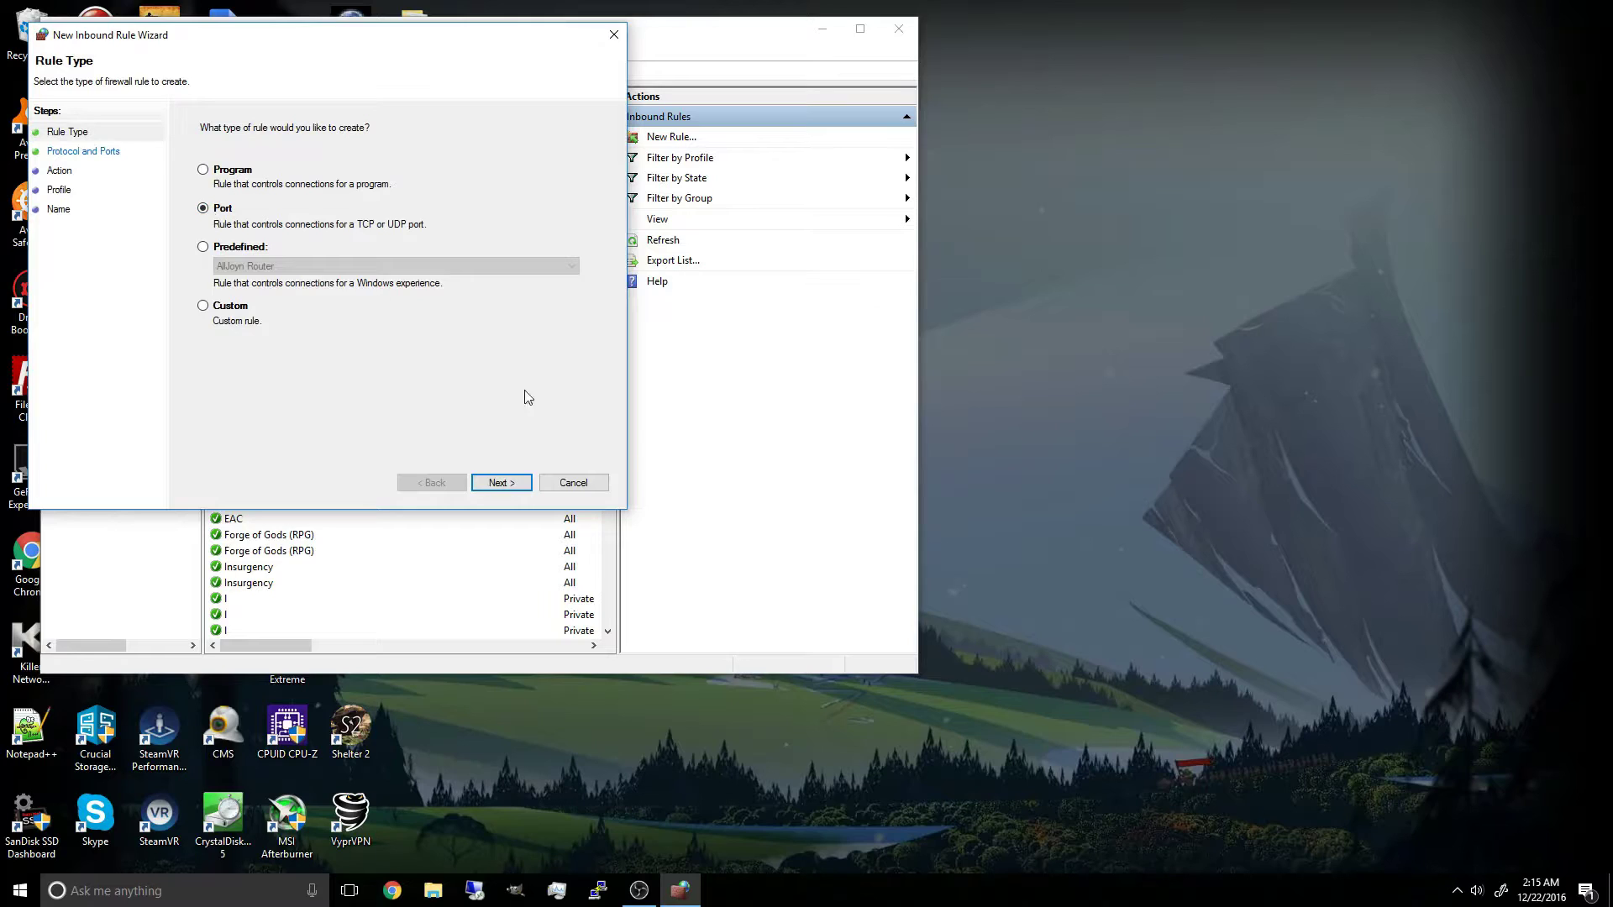
{"action": "left_click", "coordinate": [501, 483]}
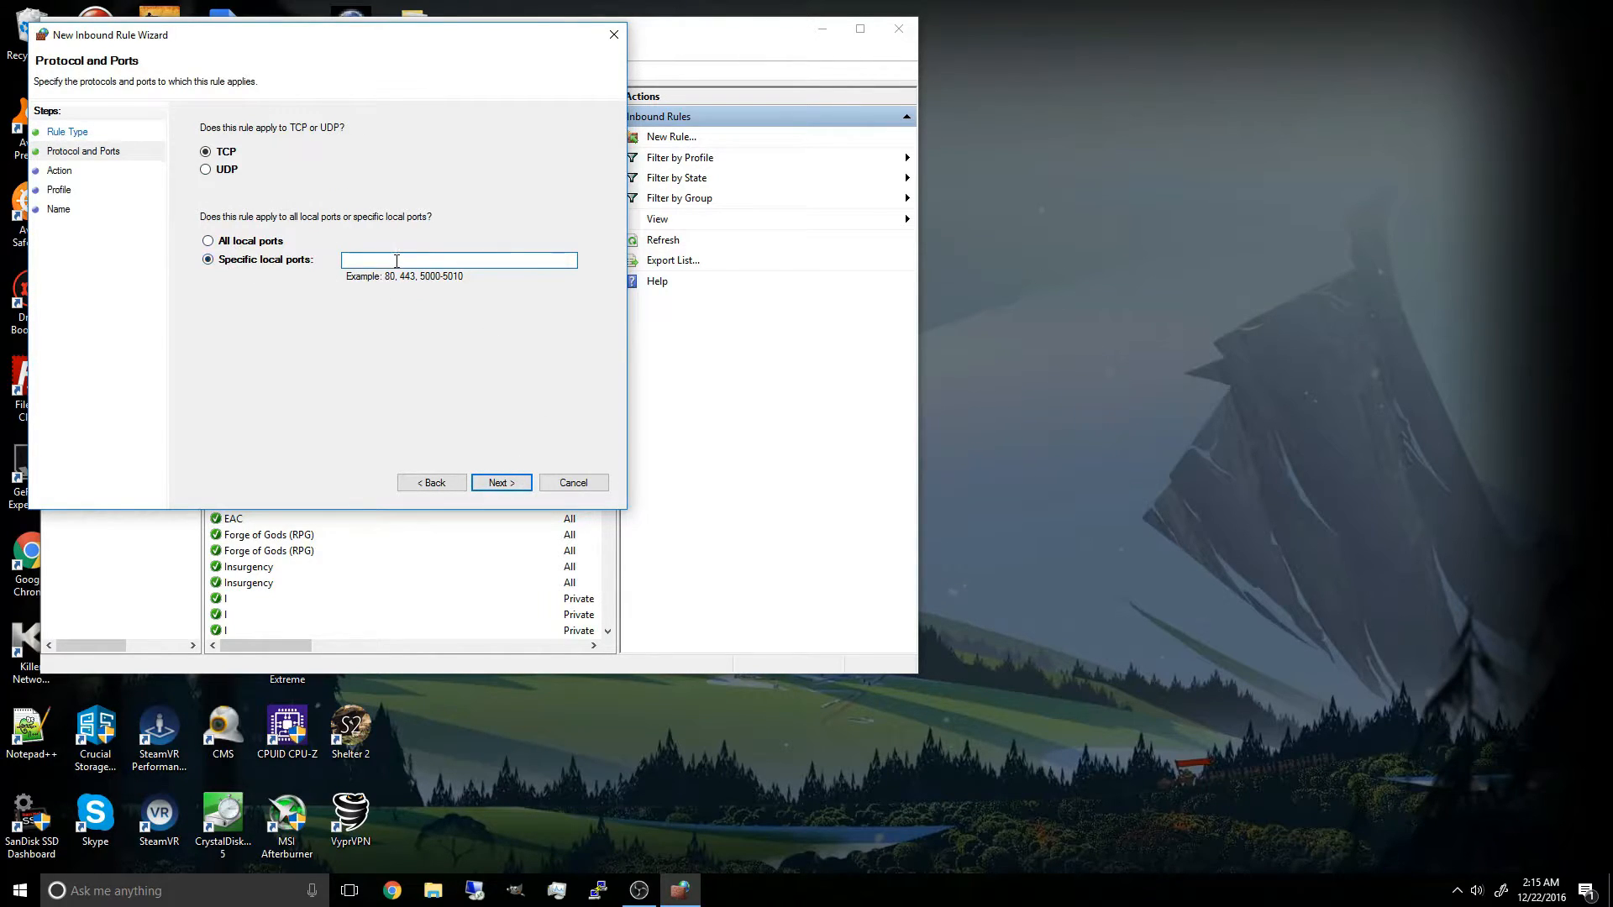
{"action": "type", "text": "27015, 27016"}
{"action": "key", "text": "Return"}
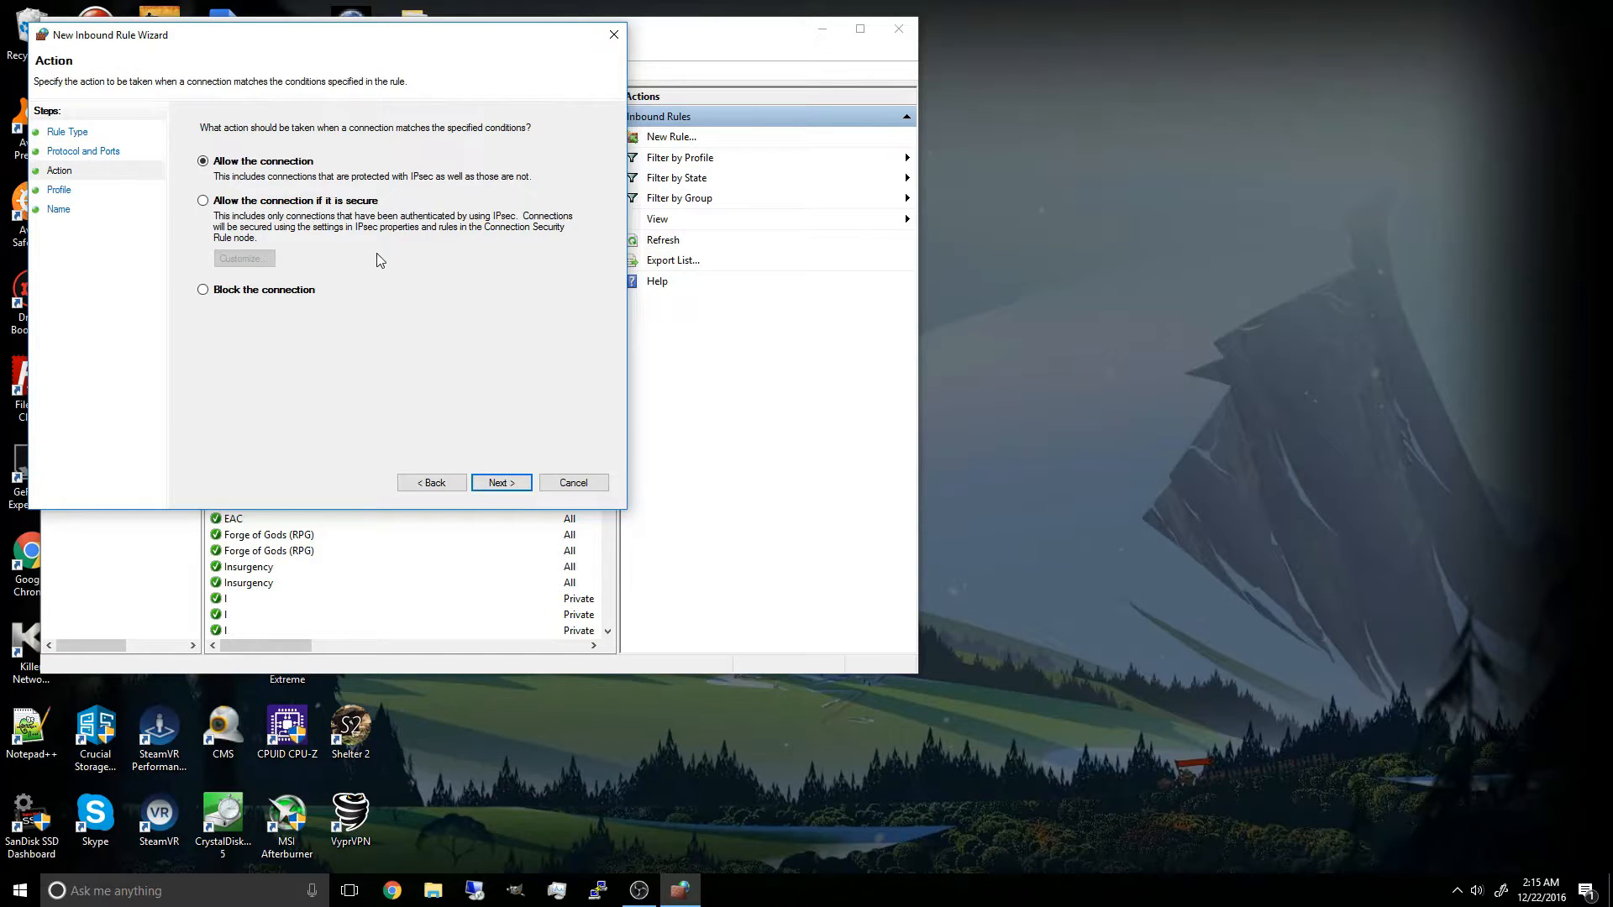
{"action": "left_click", "coordinate": [514, 486]}
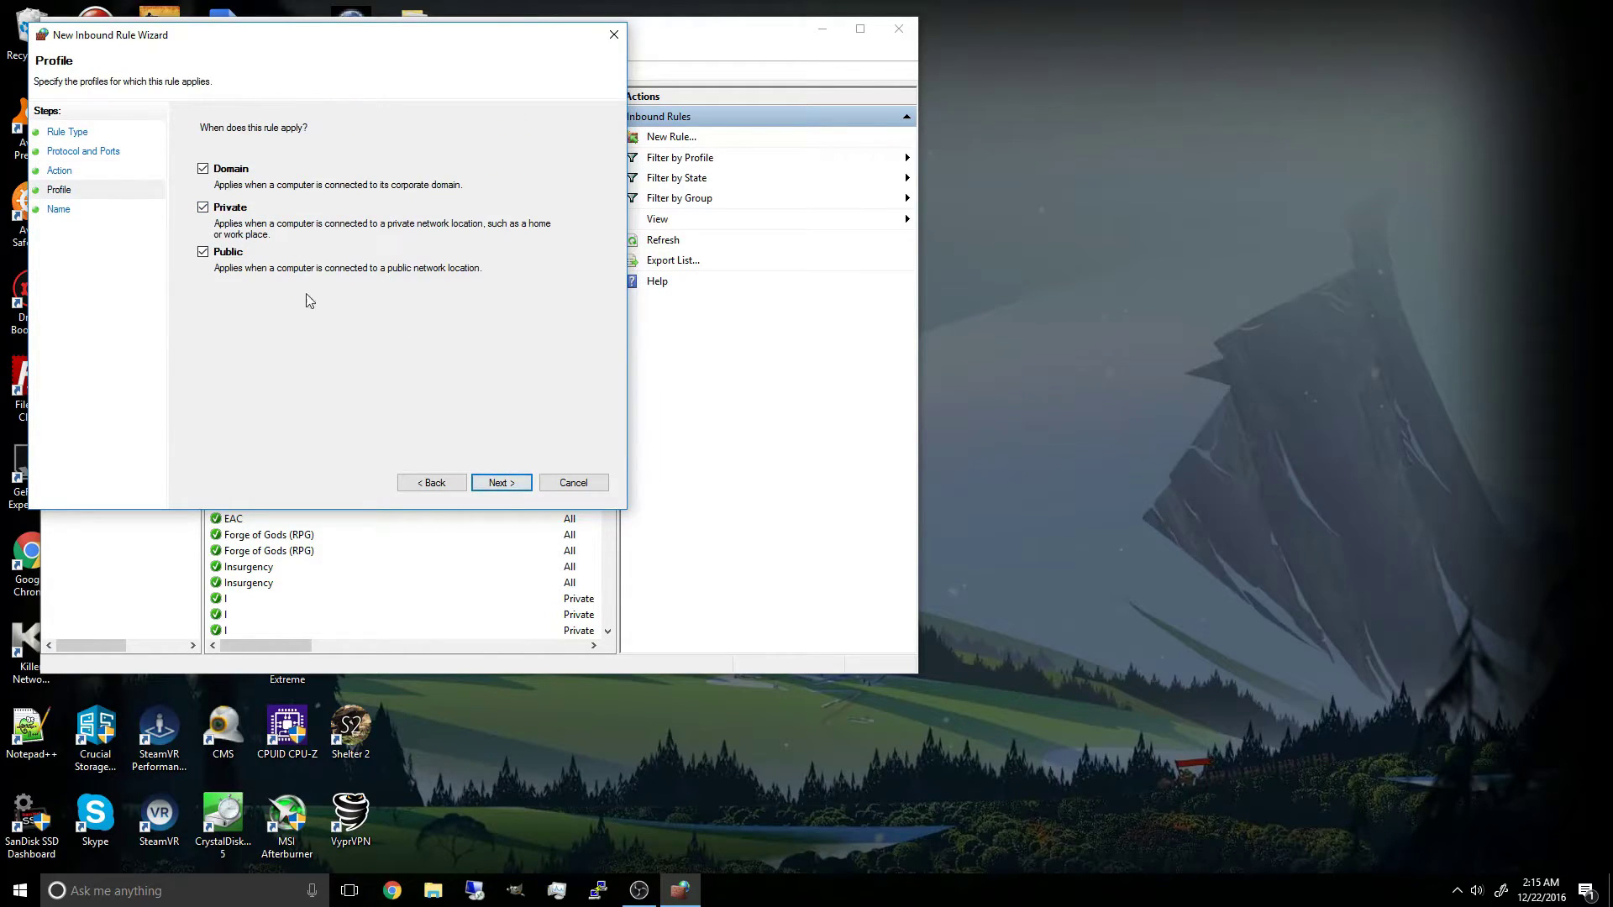
{"action": "left_click", "coordinate": [505, 484]}
{"action": "type", "text": "Untu"}
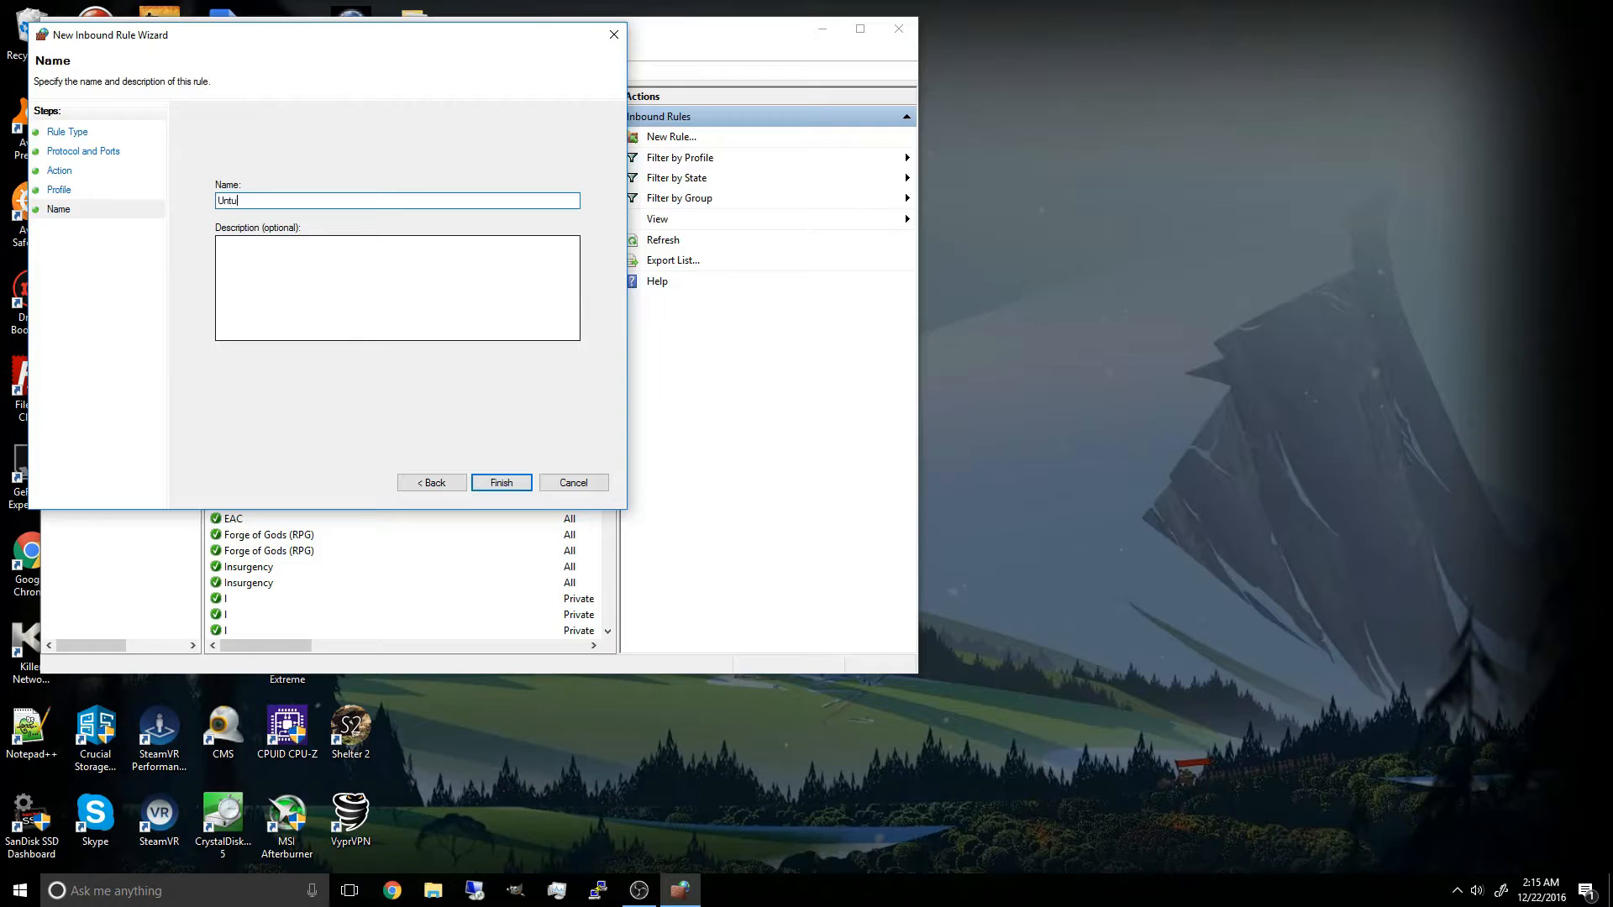
{"action": "type", "text": "rned TCP"}
{"action": "key", "text": "Return"}
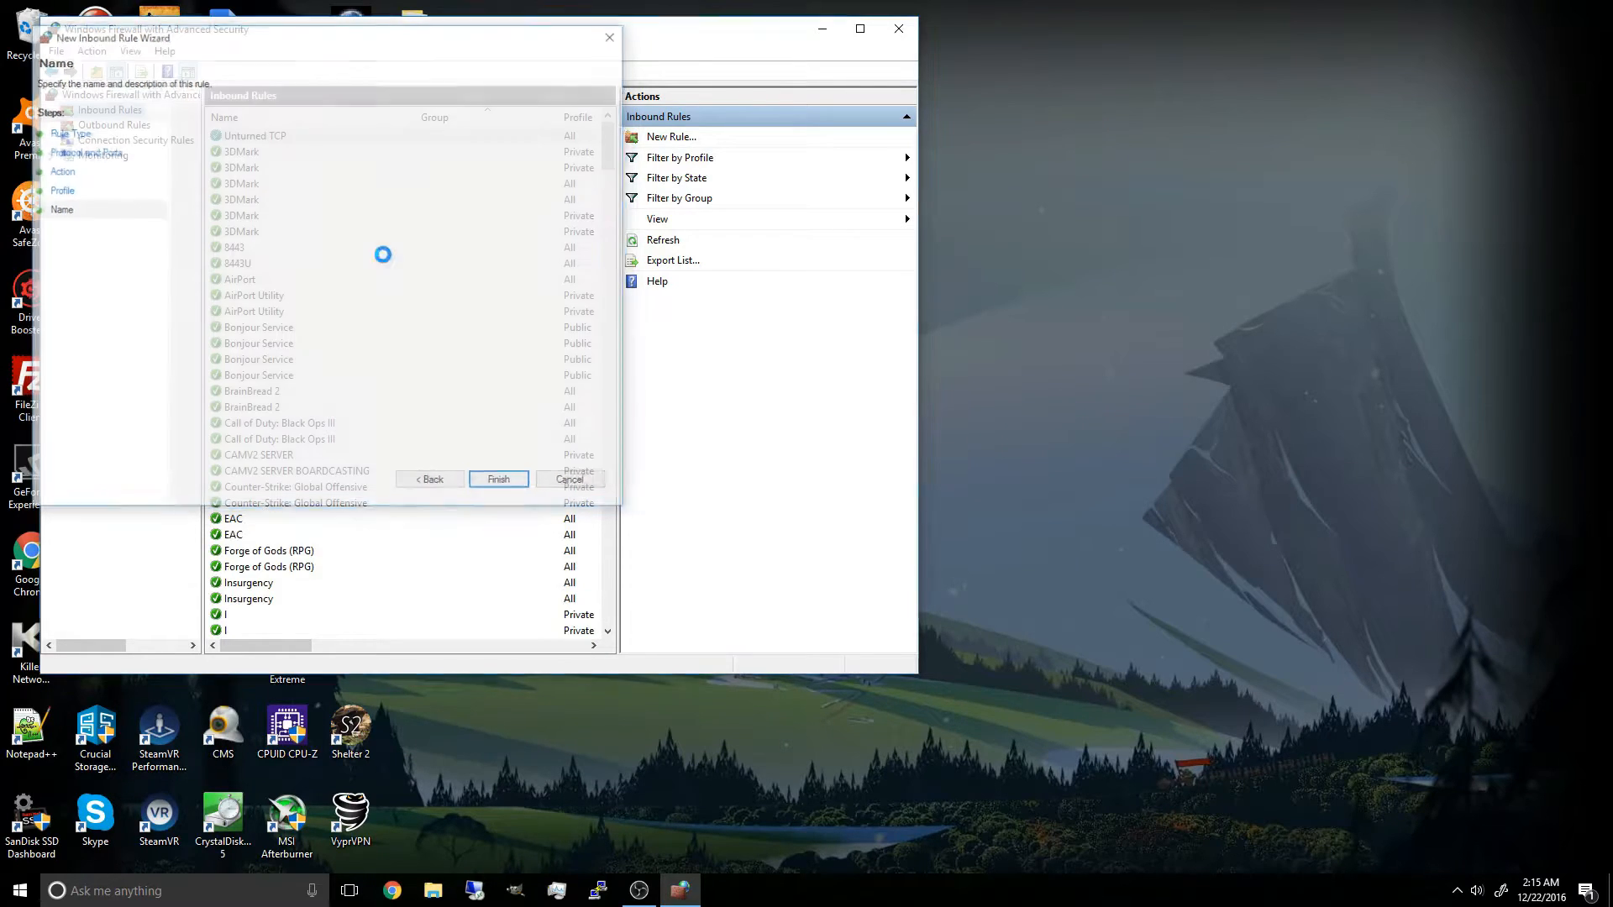
Step: Create a matching UDP inbound rule for ports 27015–27016 named Unturned UDP, then close the console
{"action": "left_click", "coordinate": [668, 138]}
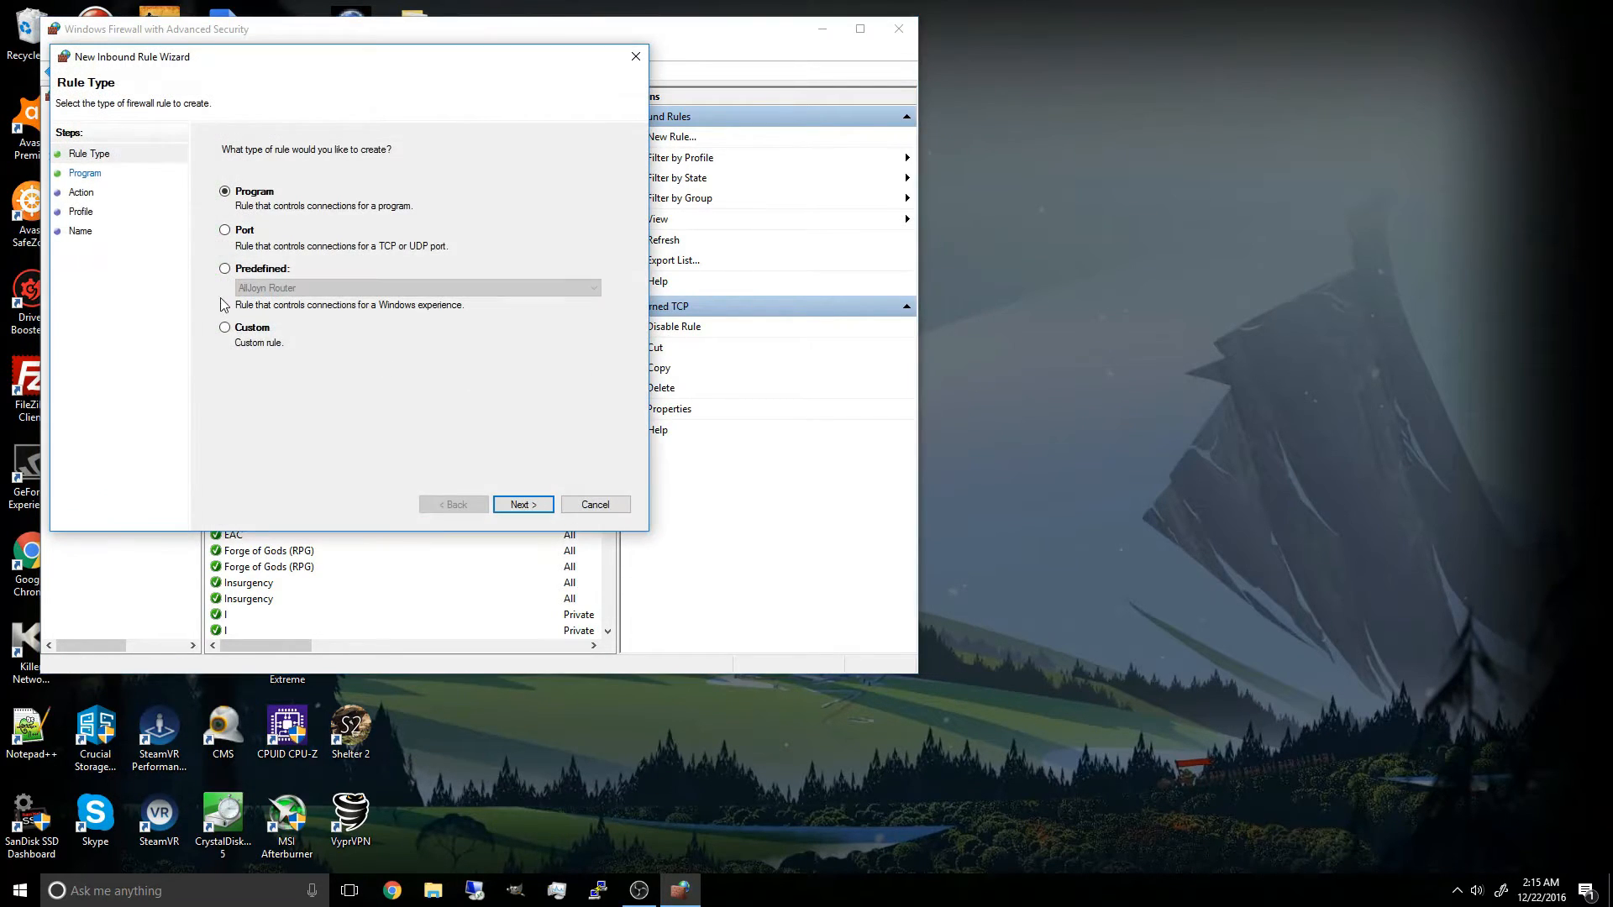
{"action": "left_click", "coordinate": [224, 229]}
{"action": "left_click", "coordinate": [530, 507]}
{"action": "left_click", "coordinate": [227, 190]}
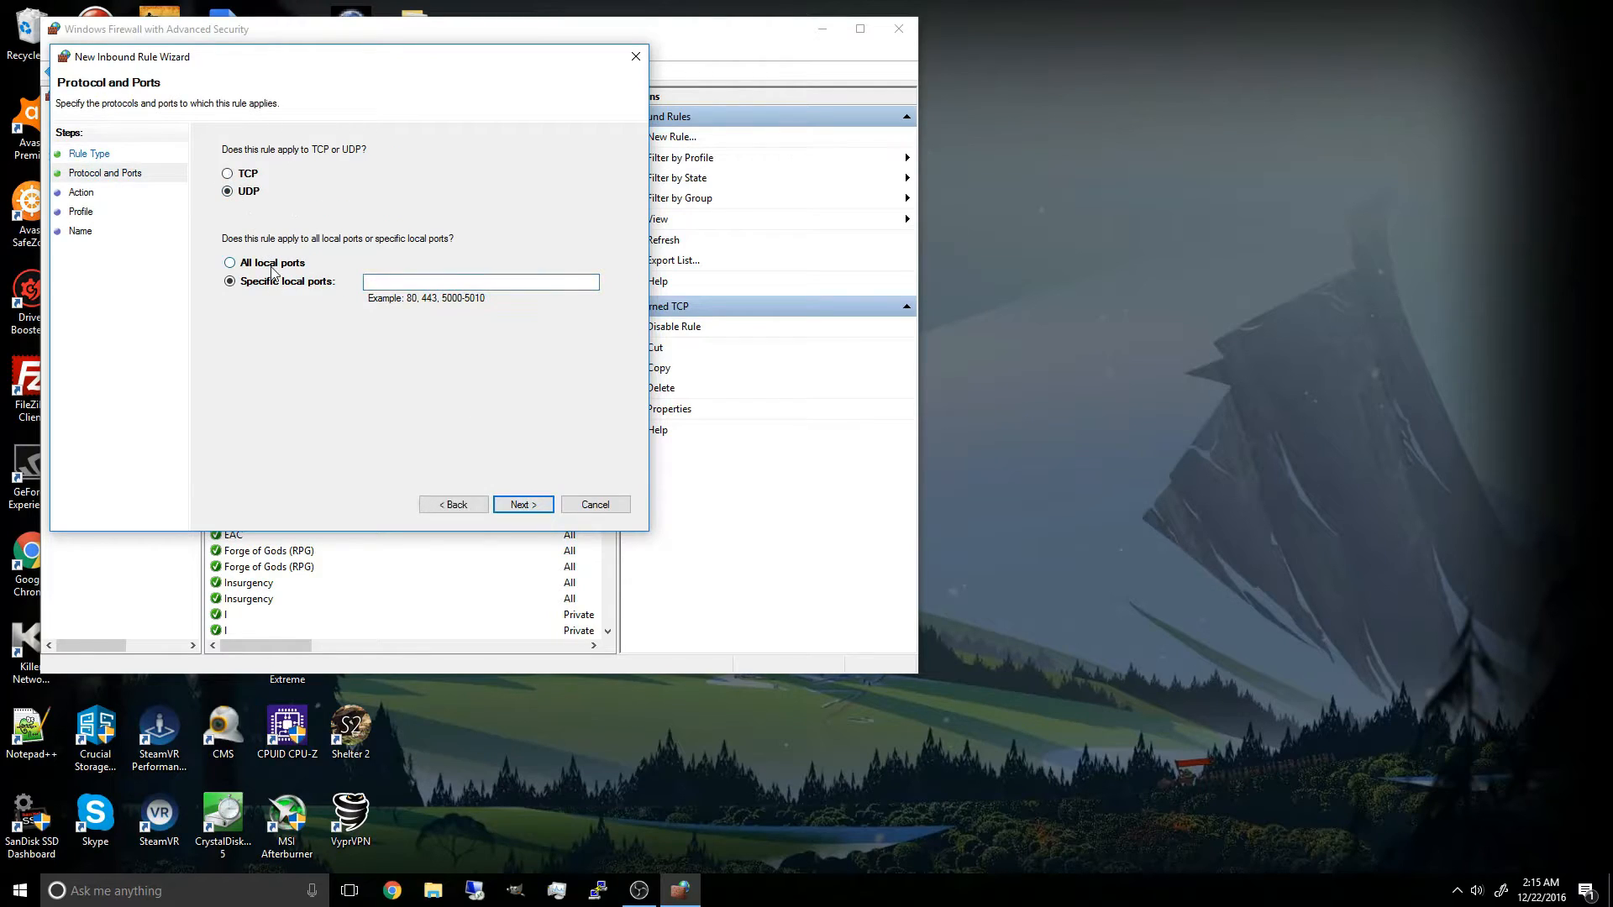
{"action": "left_click", "coordinate": [426, 285]}
{"action": "type", "text": "27015, "}
{"action": "type", "text": "27016"}
{"action": "key", "text": "Return"}
{"action": "key", "text": "Return"}
{"action": "key", "text": "Return"}
{"action": "type", "text": "U"}
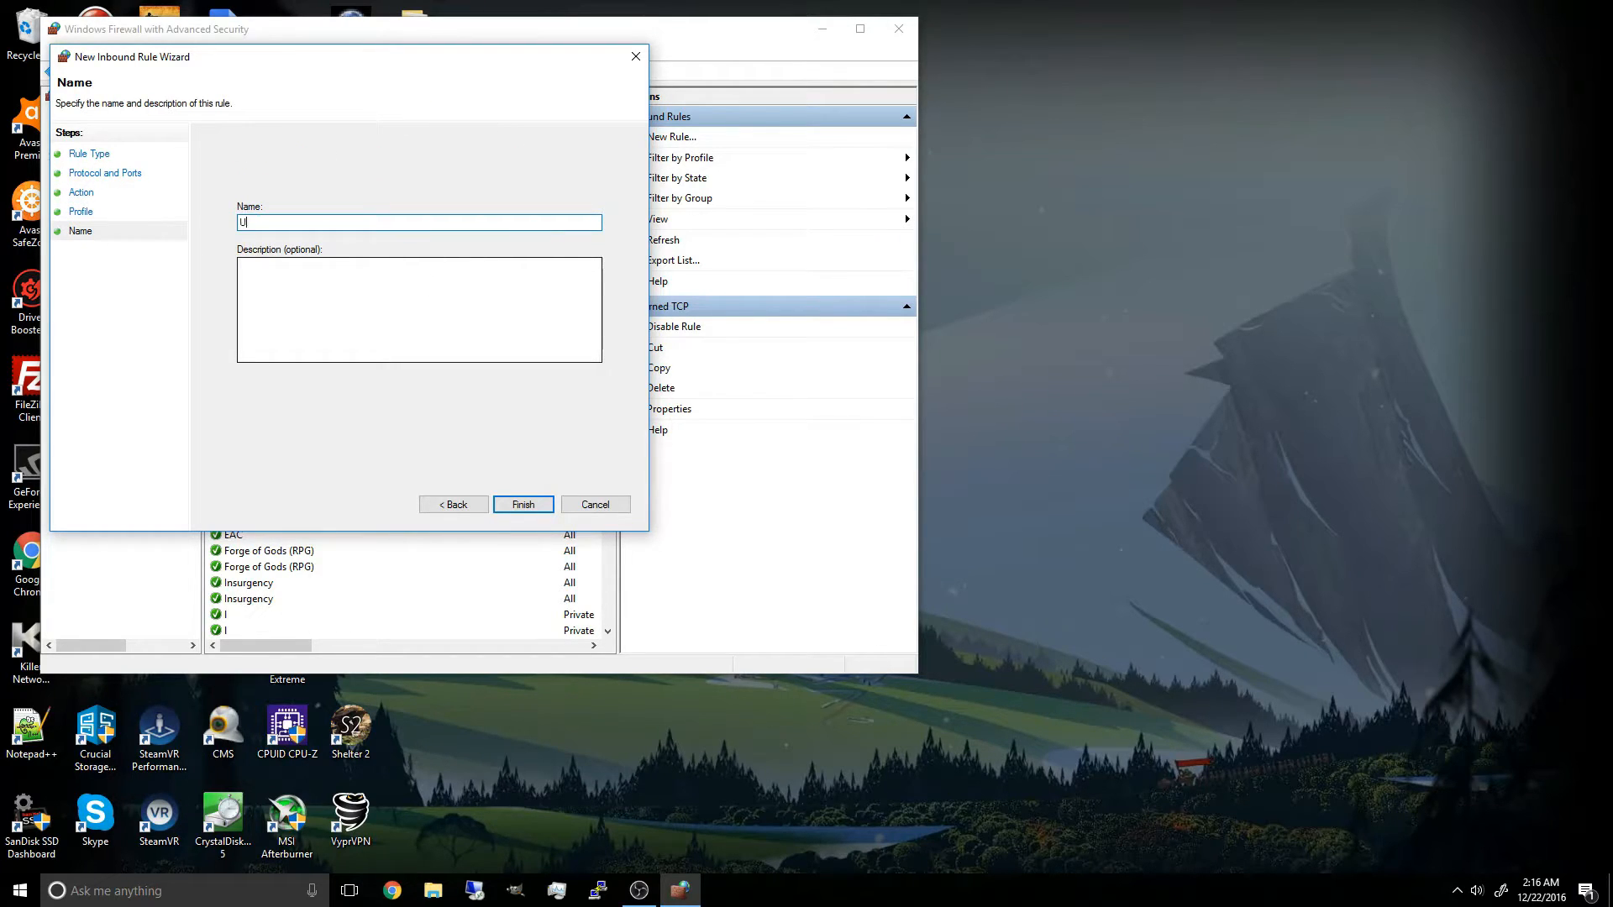
{"action": "type", "text": "ntume"}
{"action": "type", "text": "UDP"}
{"action": "key", "text": "Return"}
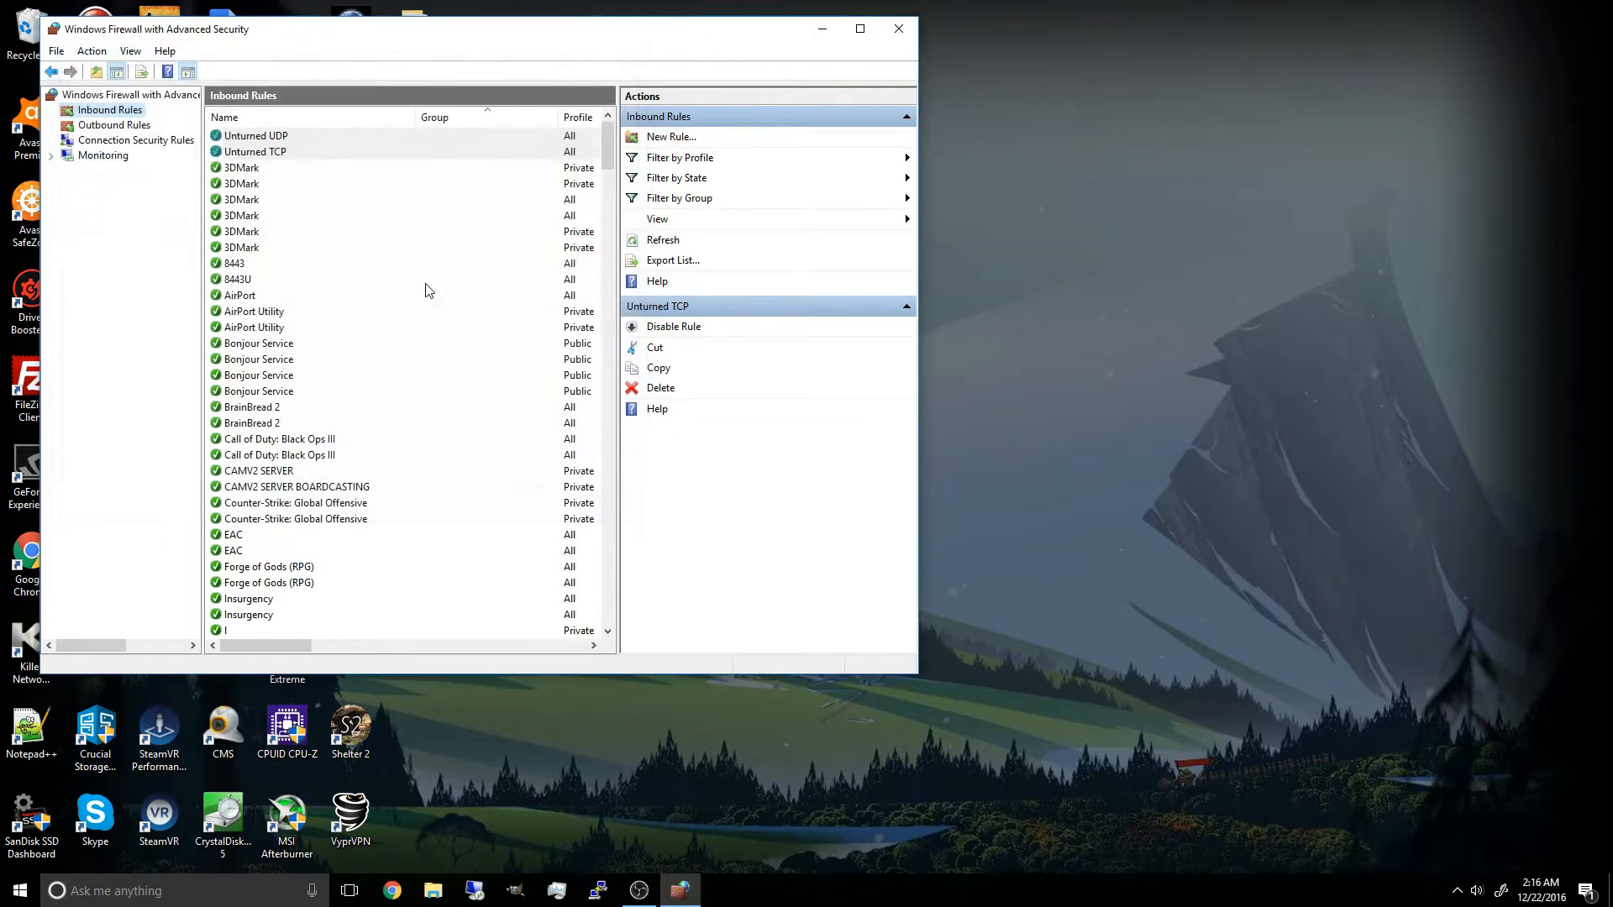
{"action": "left_click", "coordinate": [899, 29]}
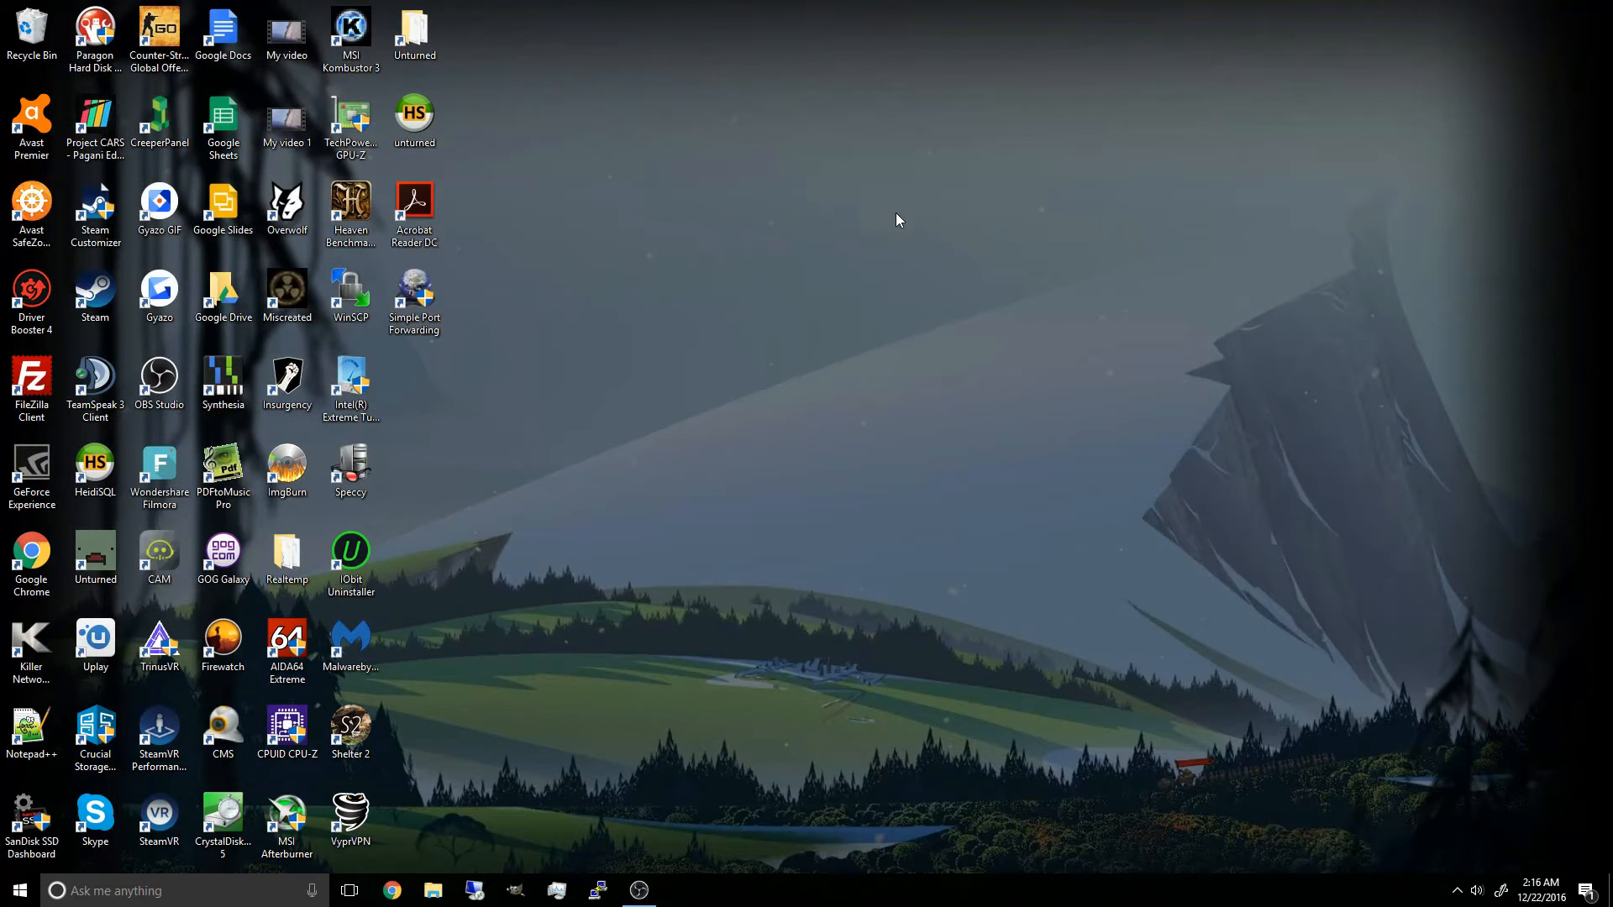
Step: Launch the 'Unturned - Server' shortcut from the Unturned folder and close File Explorer
{"action": "double_click", "coordinate": [413, 38]}
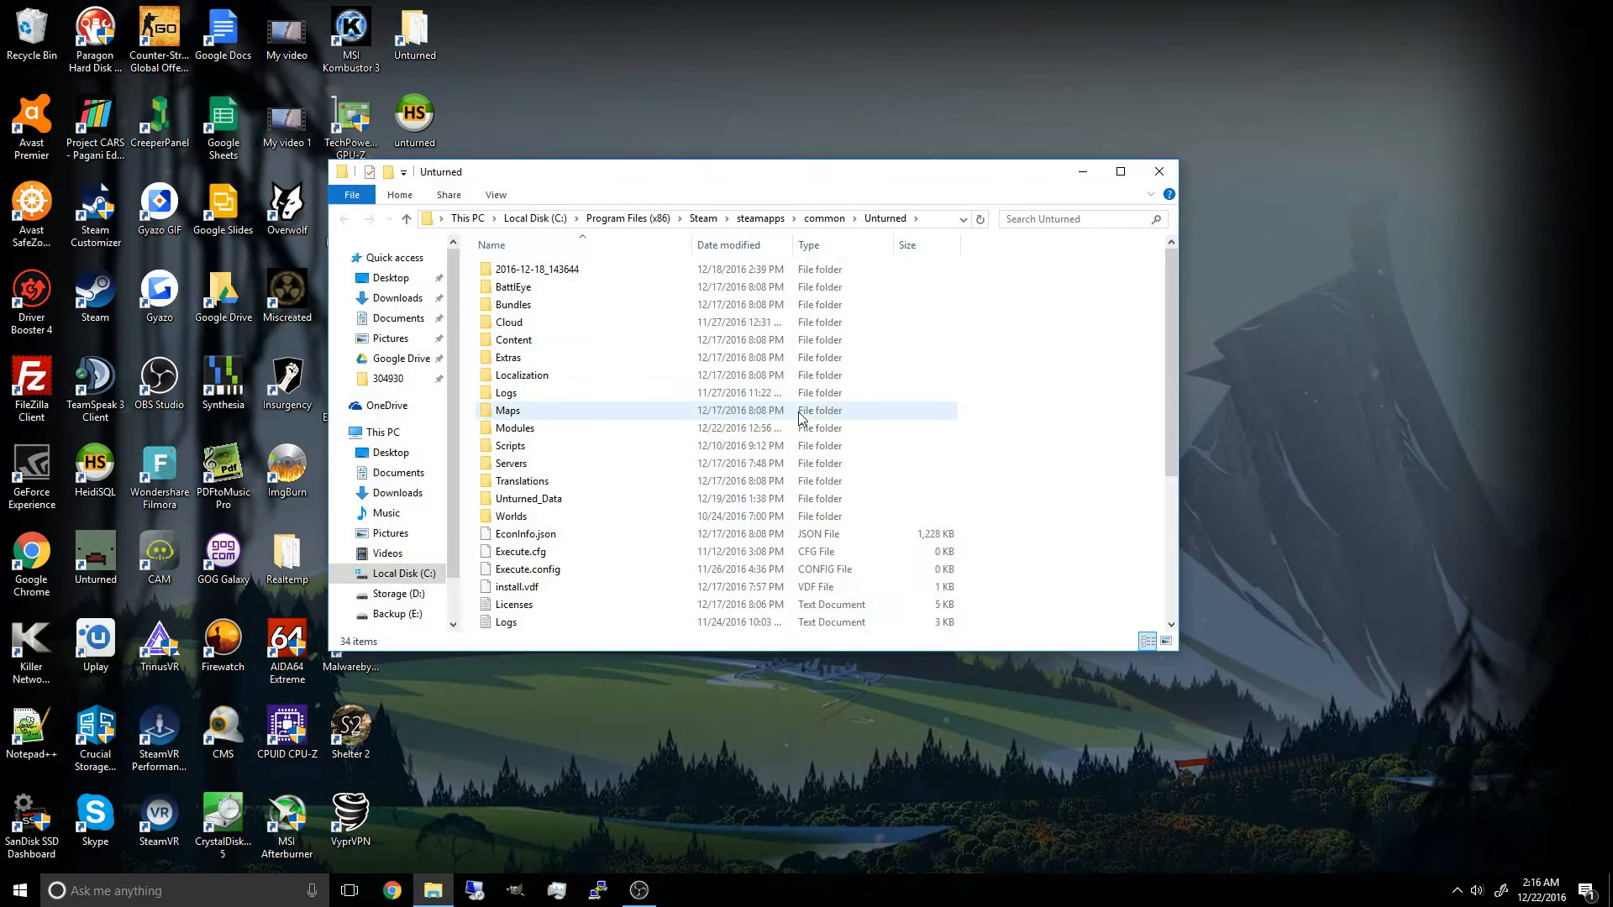
{"action": "scroll", "coordinate": [580, 504], "scroll_direction": "down", "scroll_amount": 4}
{"action": "double_click", "coordinate": [582, 574]}
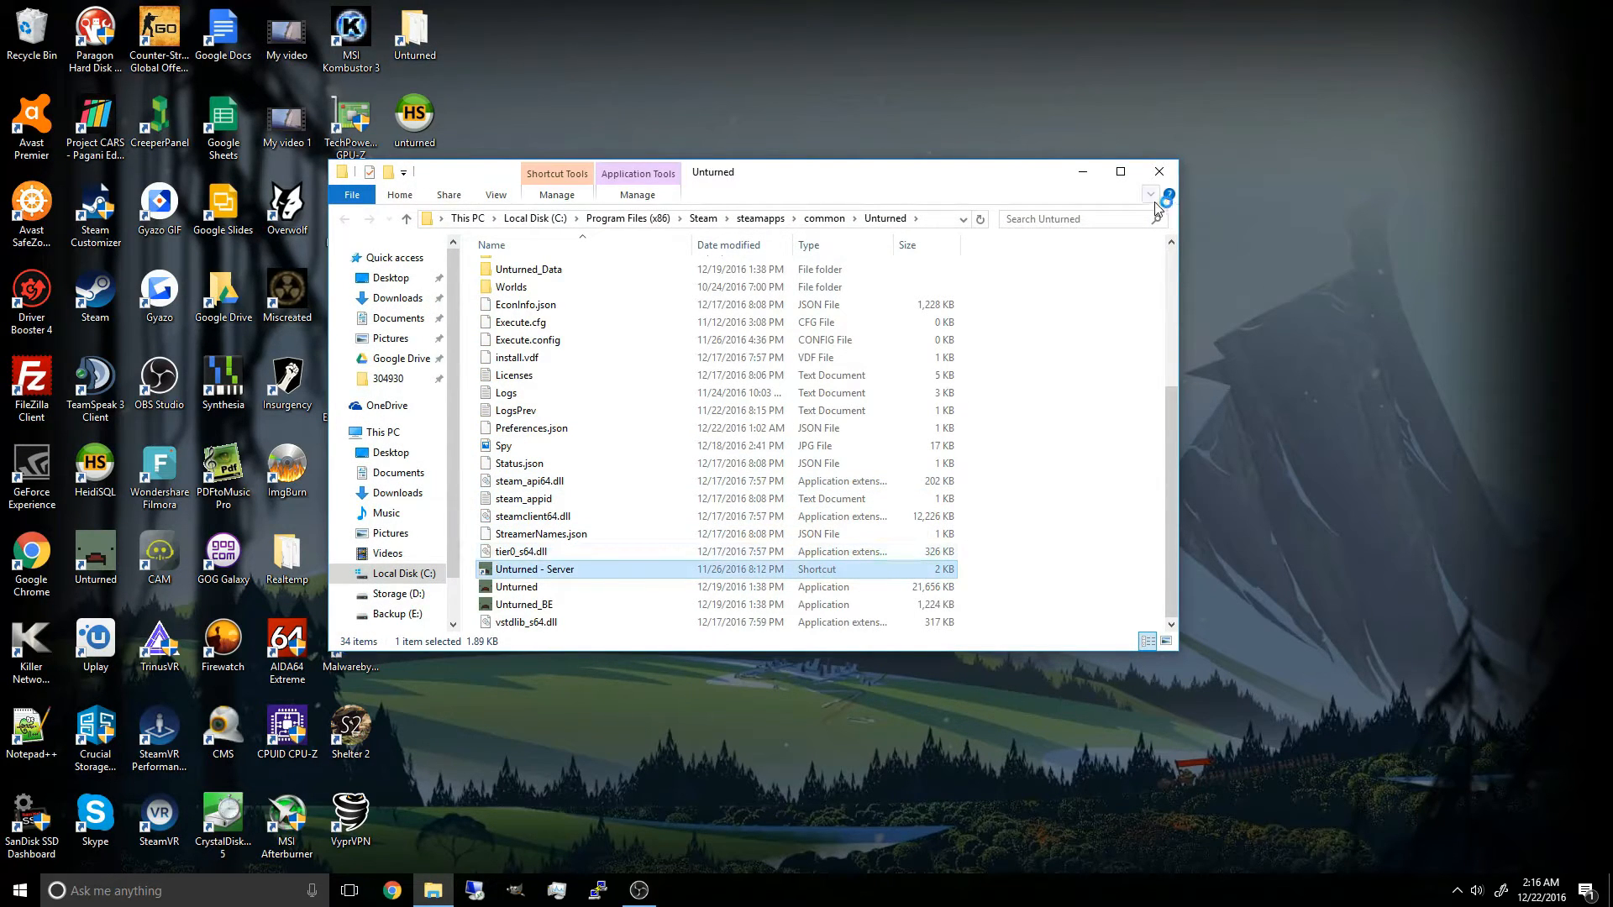
{"action": "left_click", "coordinate": [1165, 172]}
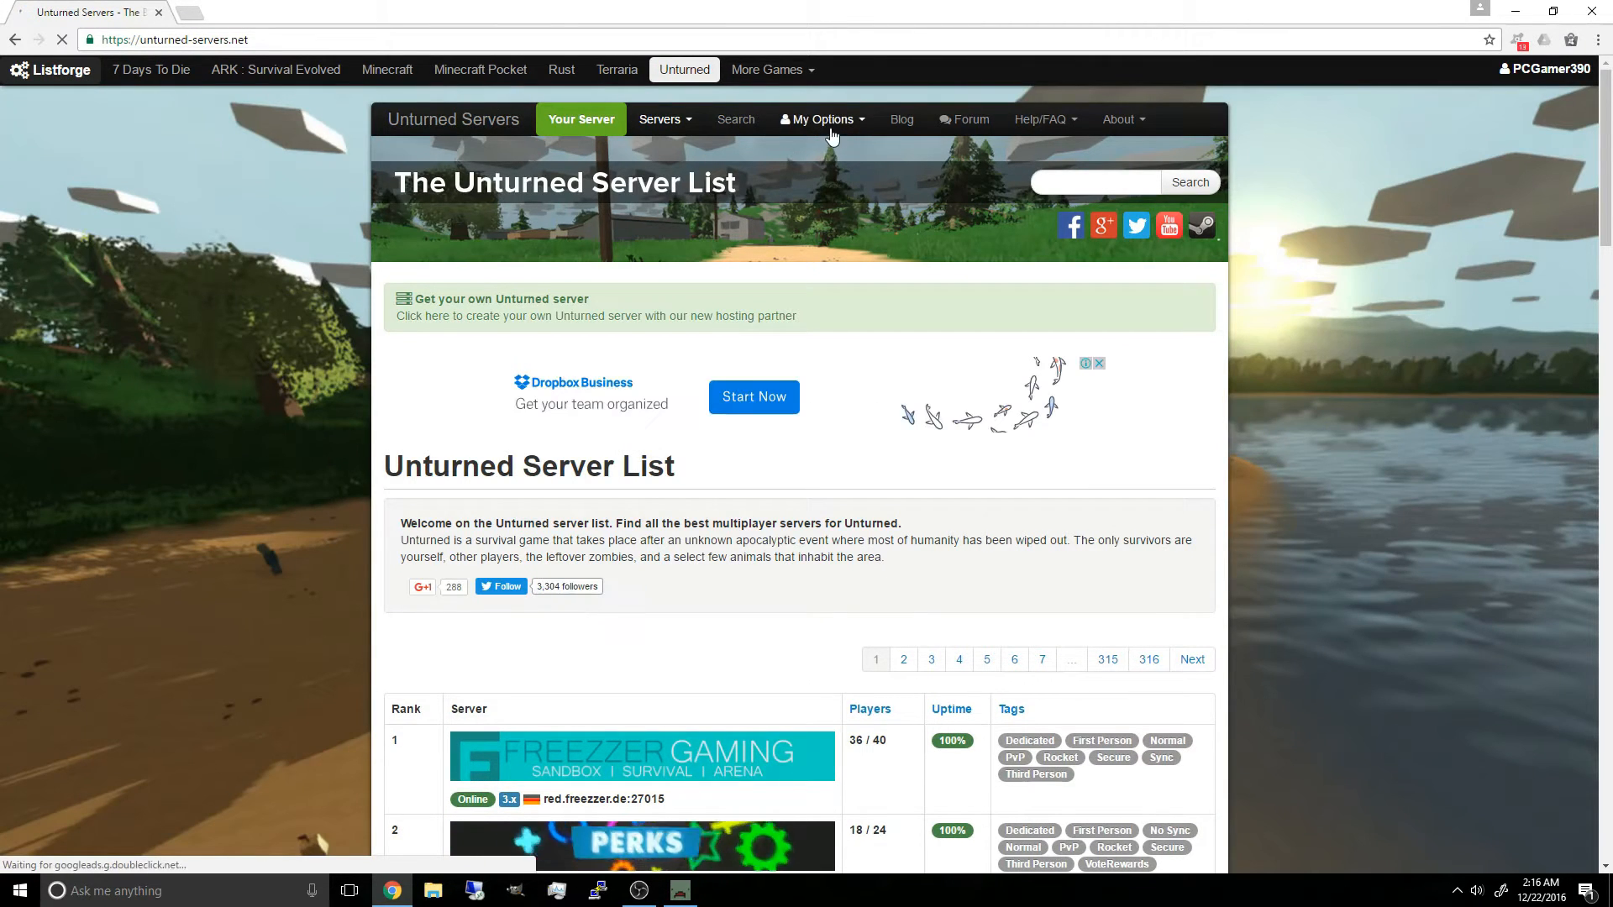
Step: Go to My Options > Register a Server, focus the Address field and open a new tab
{"action": "left_click", "coordinate": [822, 119]}
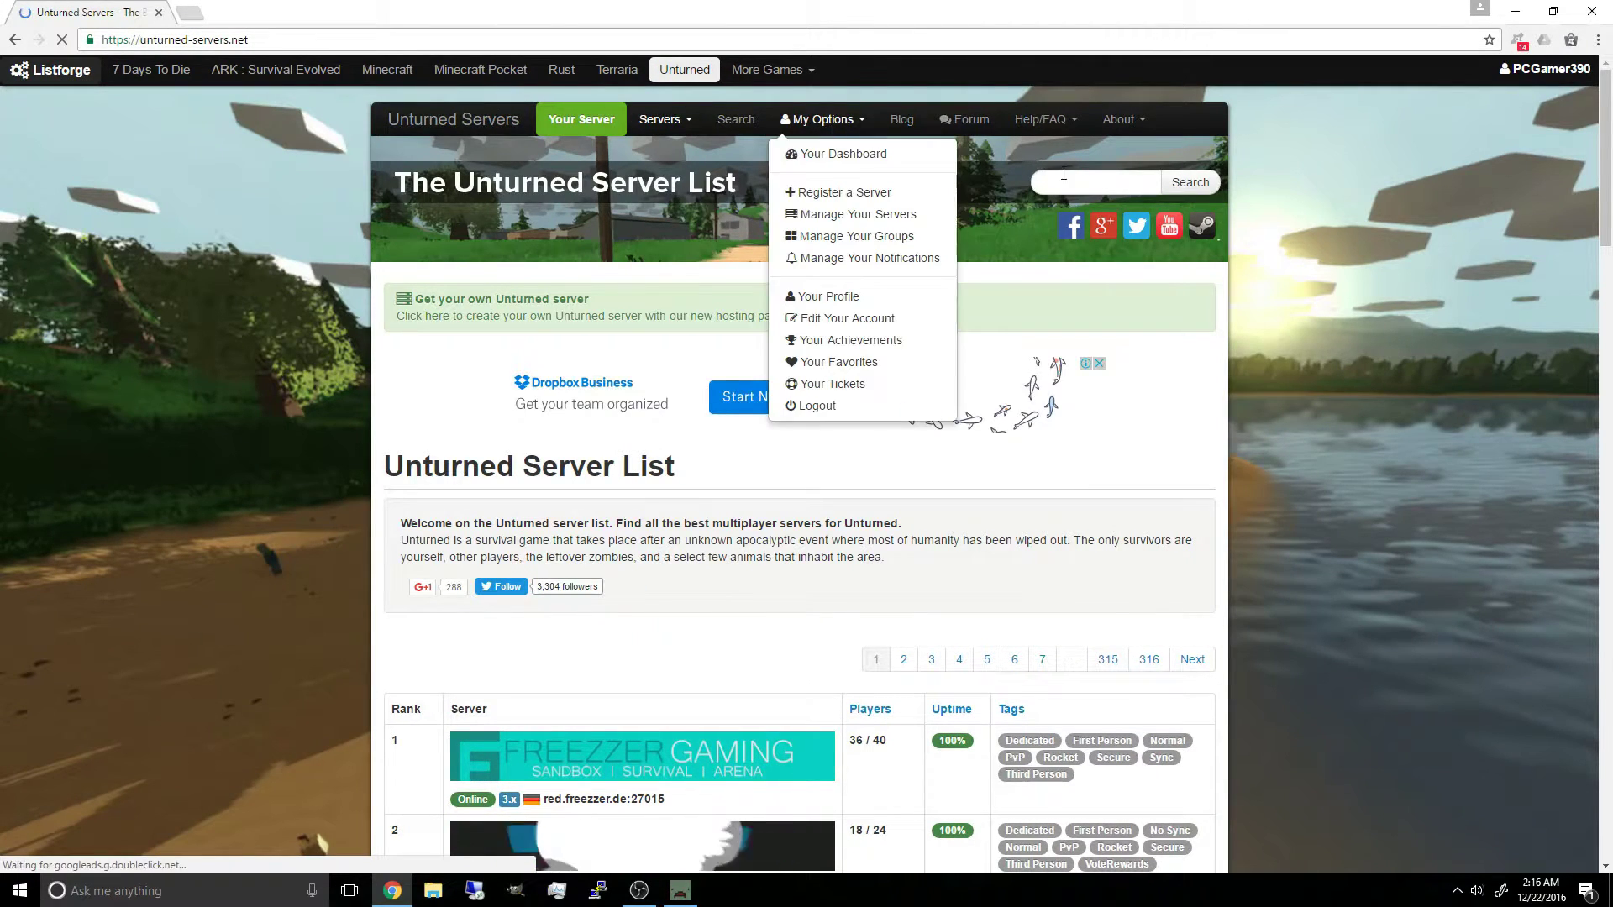
{"action": "left_click", "coordinate": [847, 192]}
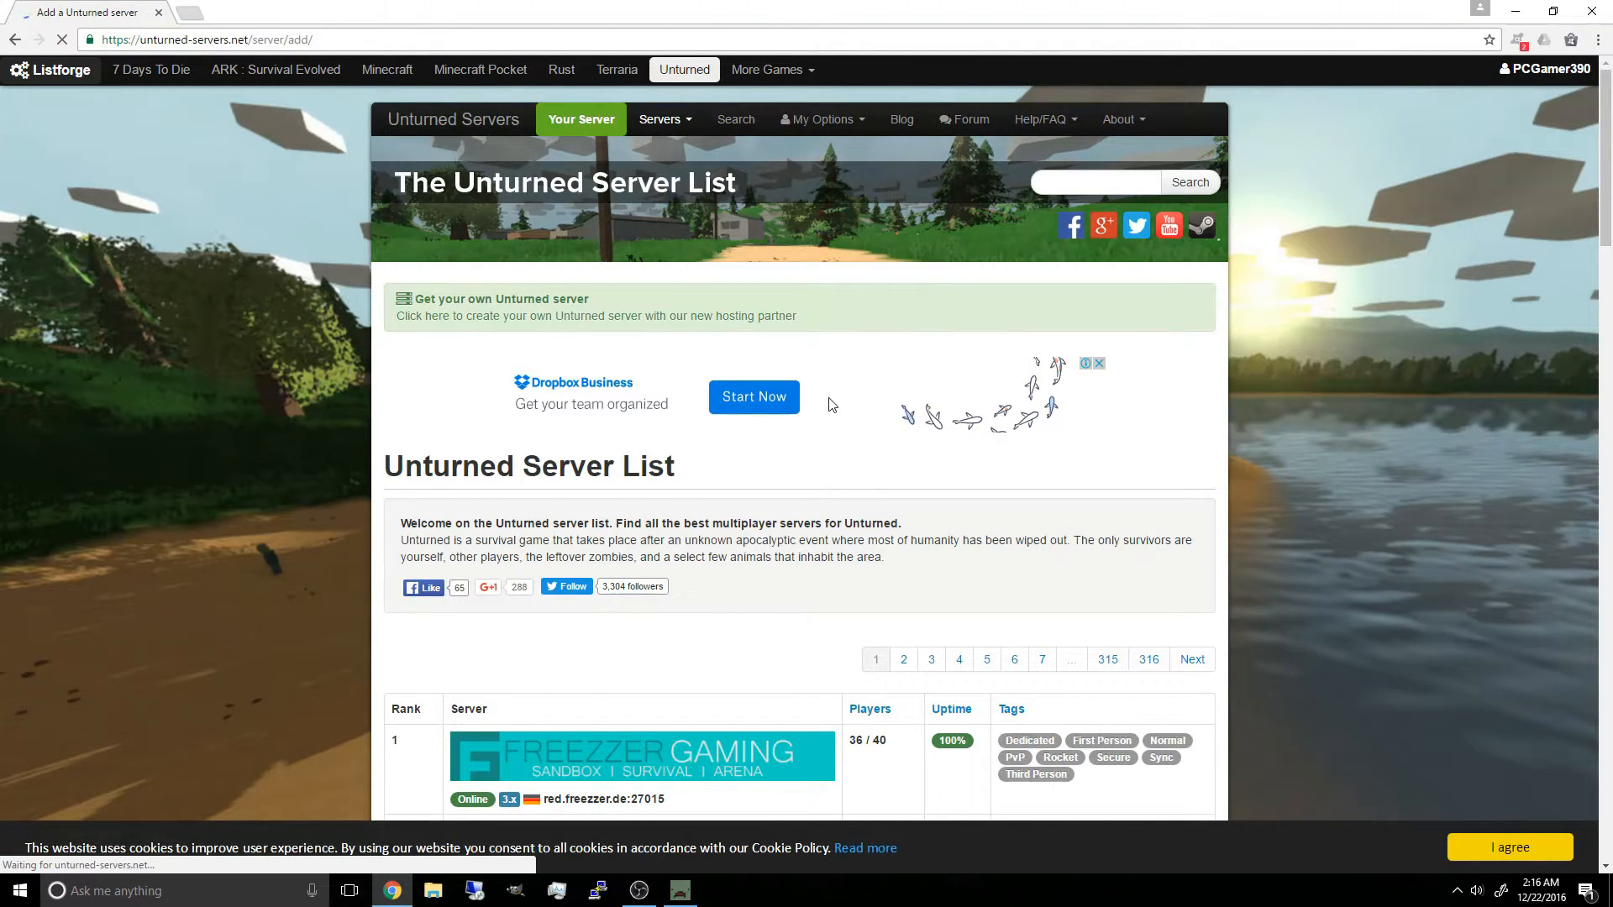
{"action": "scroll", "coordinate": [883, 399], "scroll_direction": "down", "scroll_amount": 3}
{"action": "scroll", "coordinate": [883, 398], "scroll_direction": "down", "scroll_amount": 4}
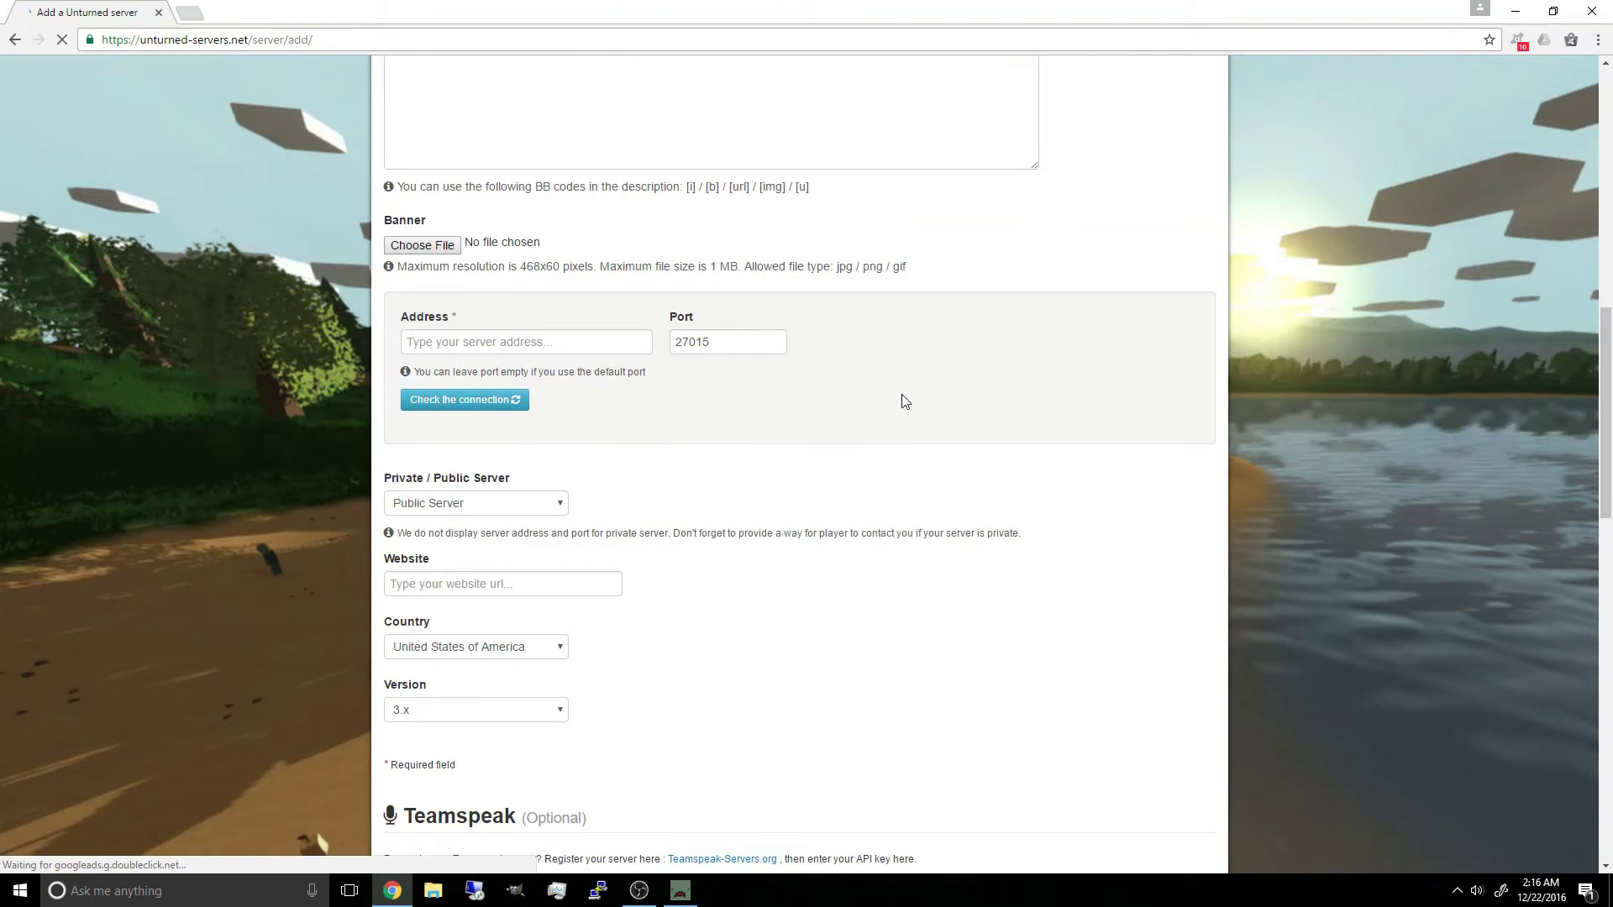
{"action": "left_click", "coordinate": [489, 341]}
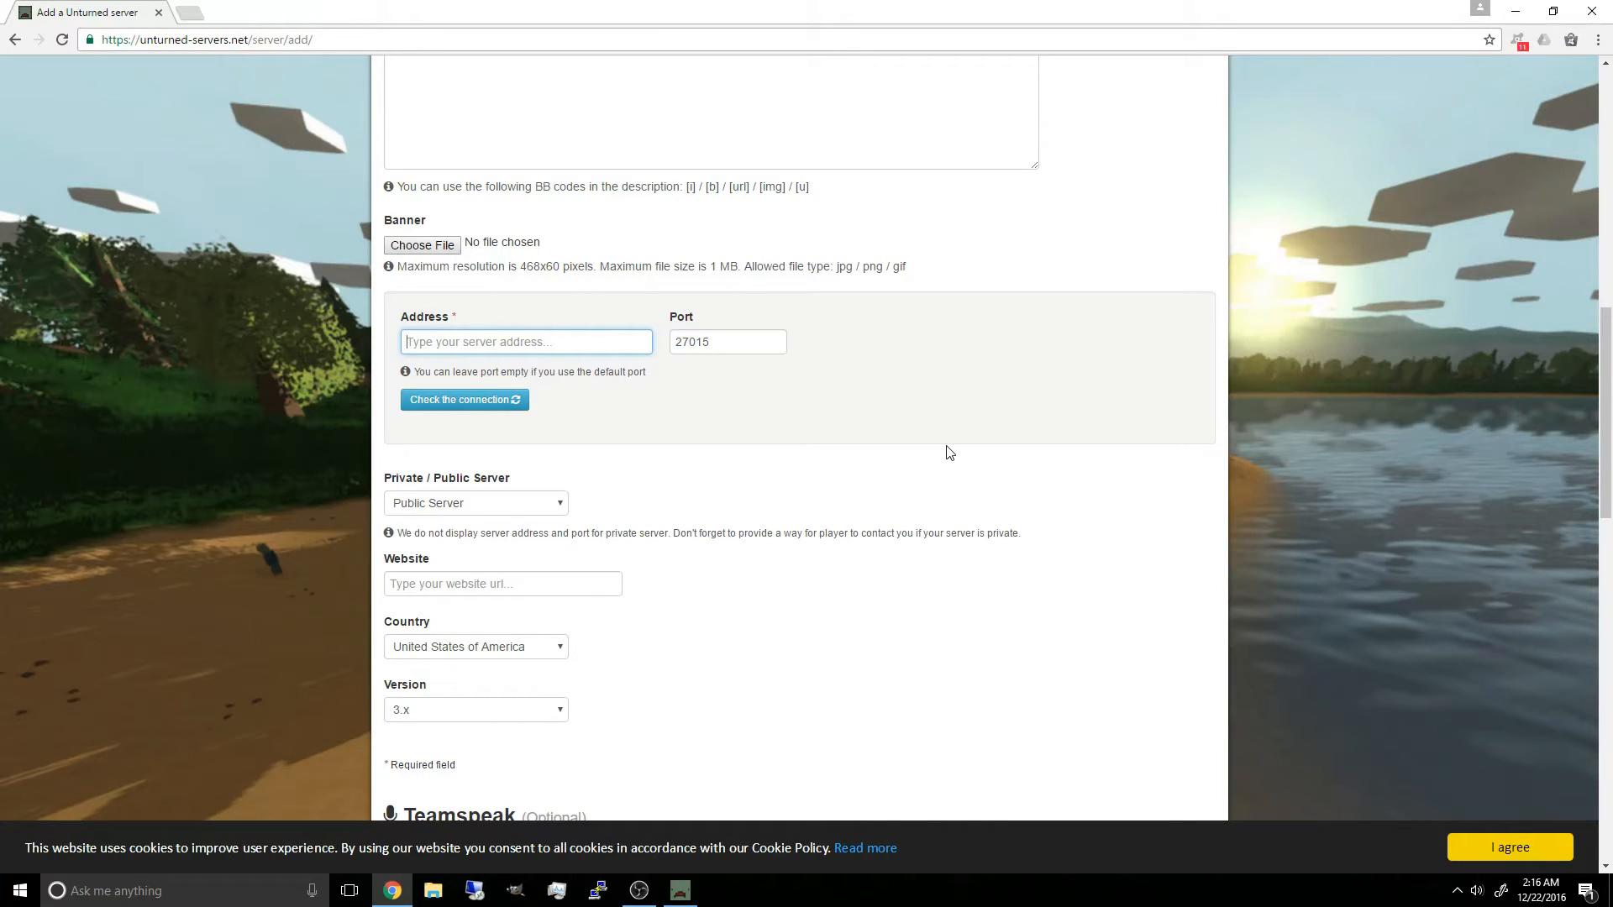
{"action": "key", "text": "ctrl+t"}
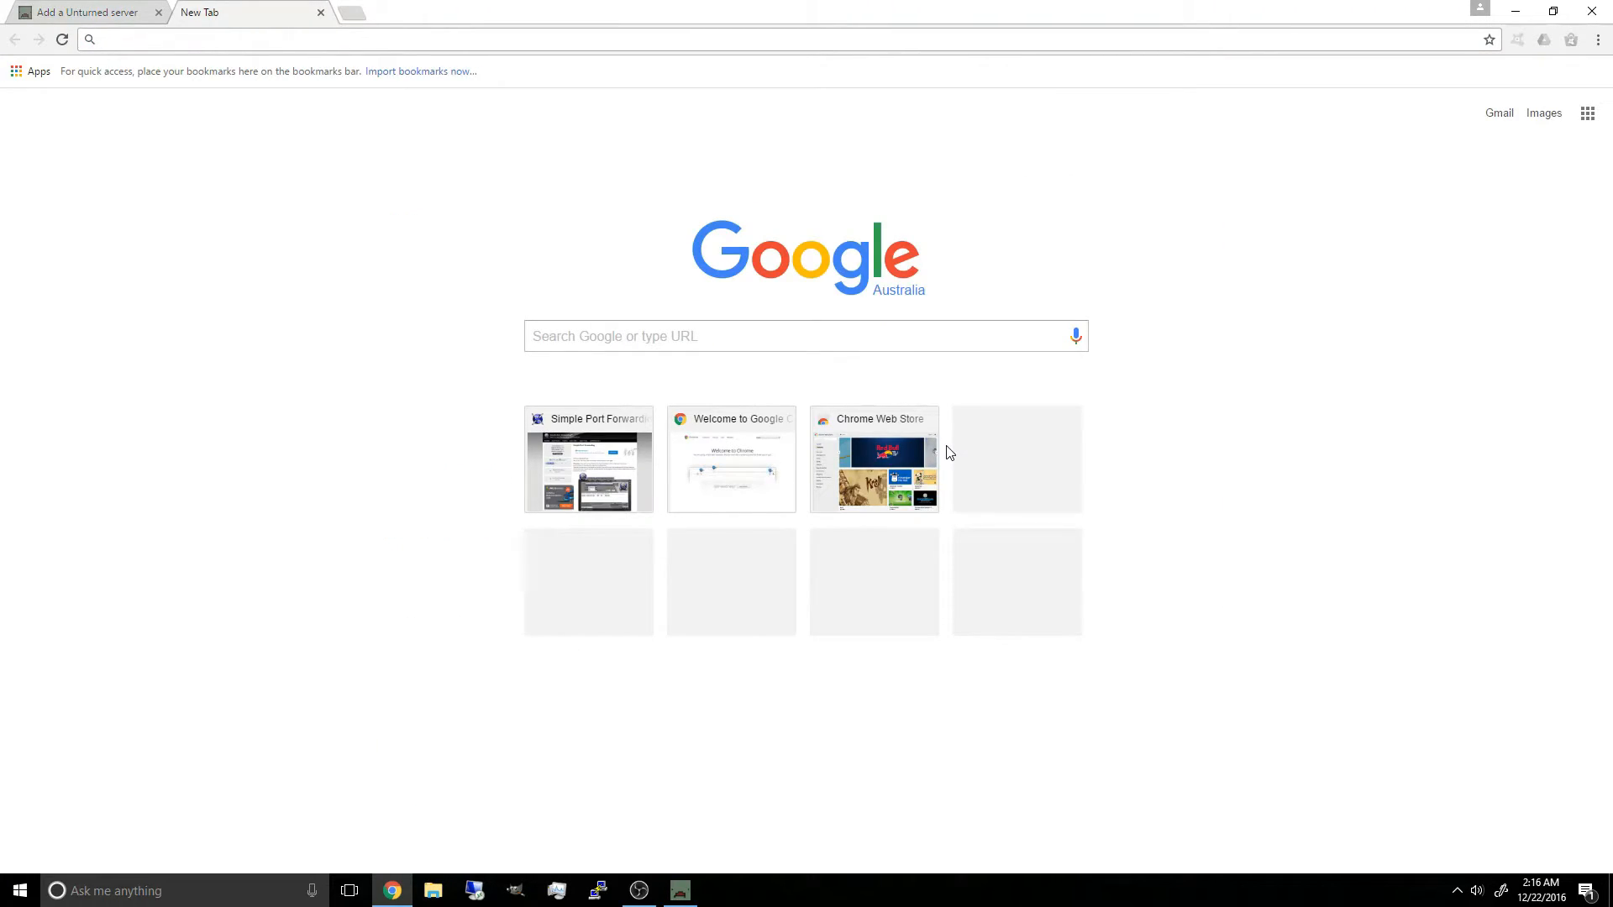
{"action": "type", "text": "google.com"}
Step: Search Google for 'whats my ip' and select the public IP address shown
{"action": "key", "text": "Return"}
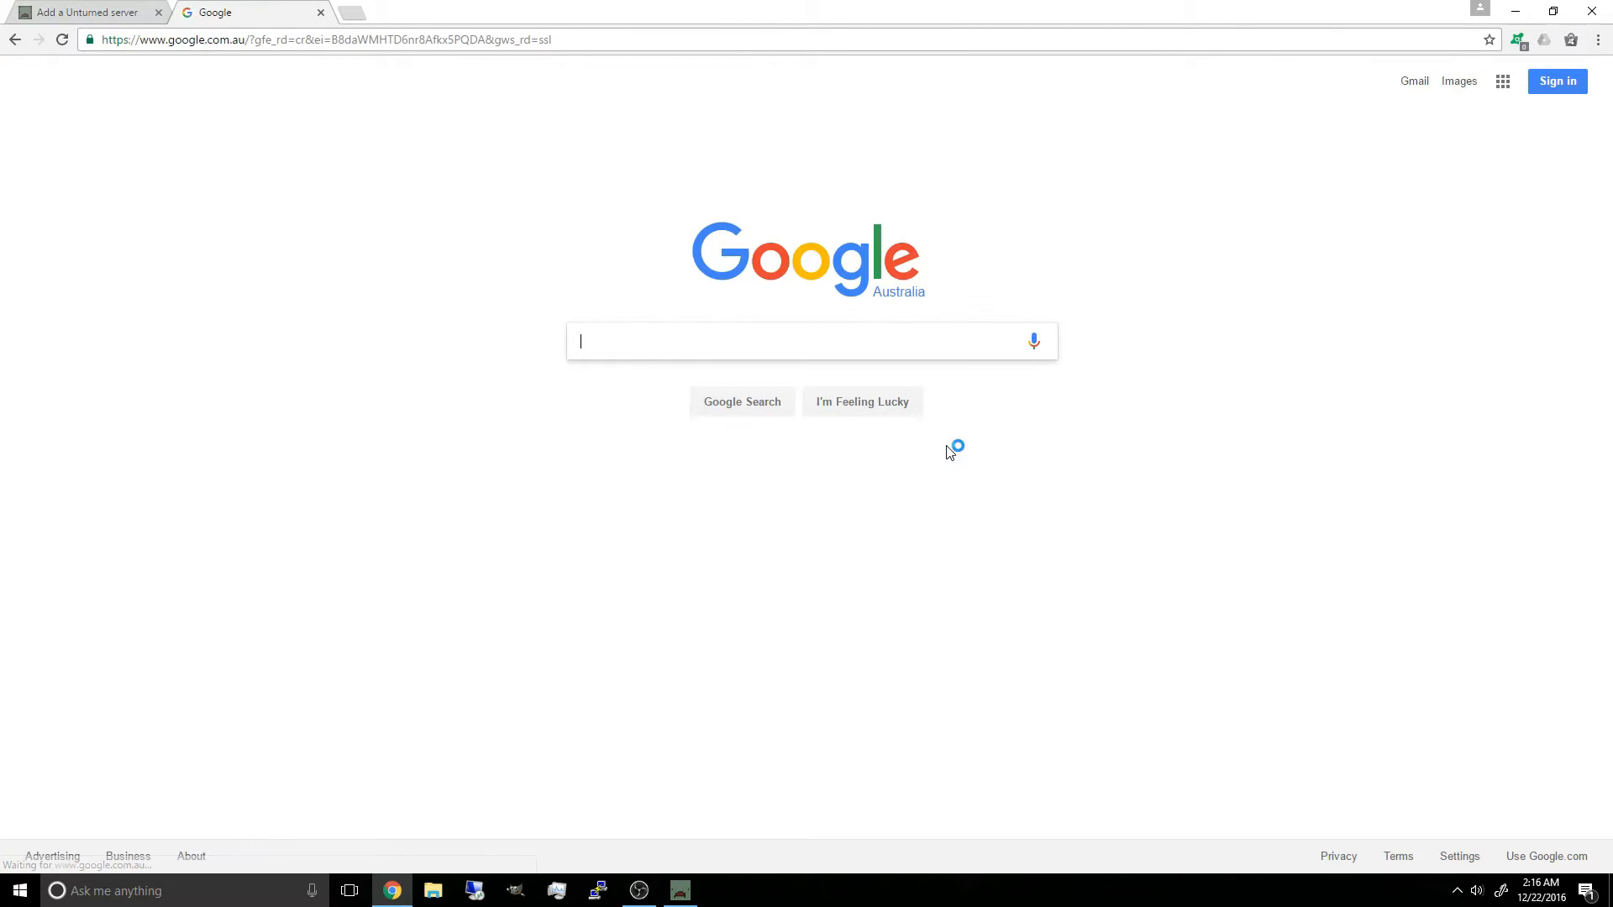
{"action": "type", "text": "whats my ip"}
{"action": "key", "text": "Return"}
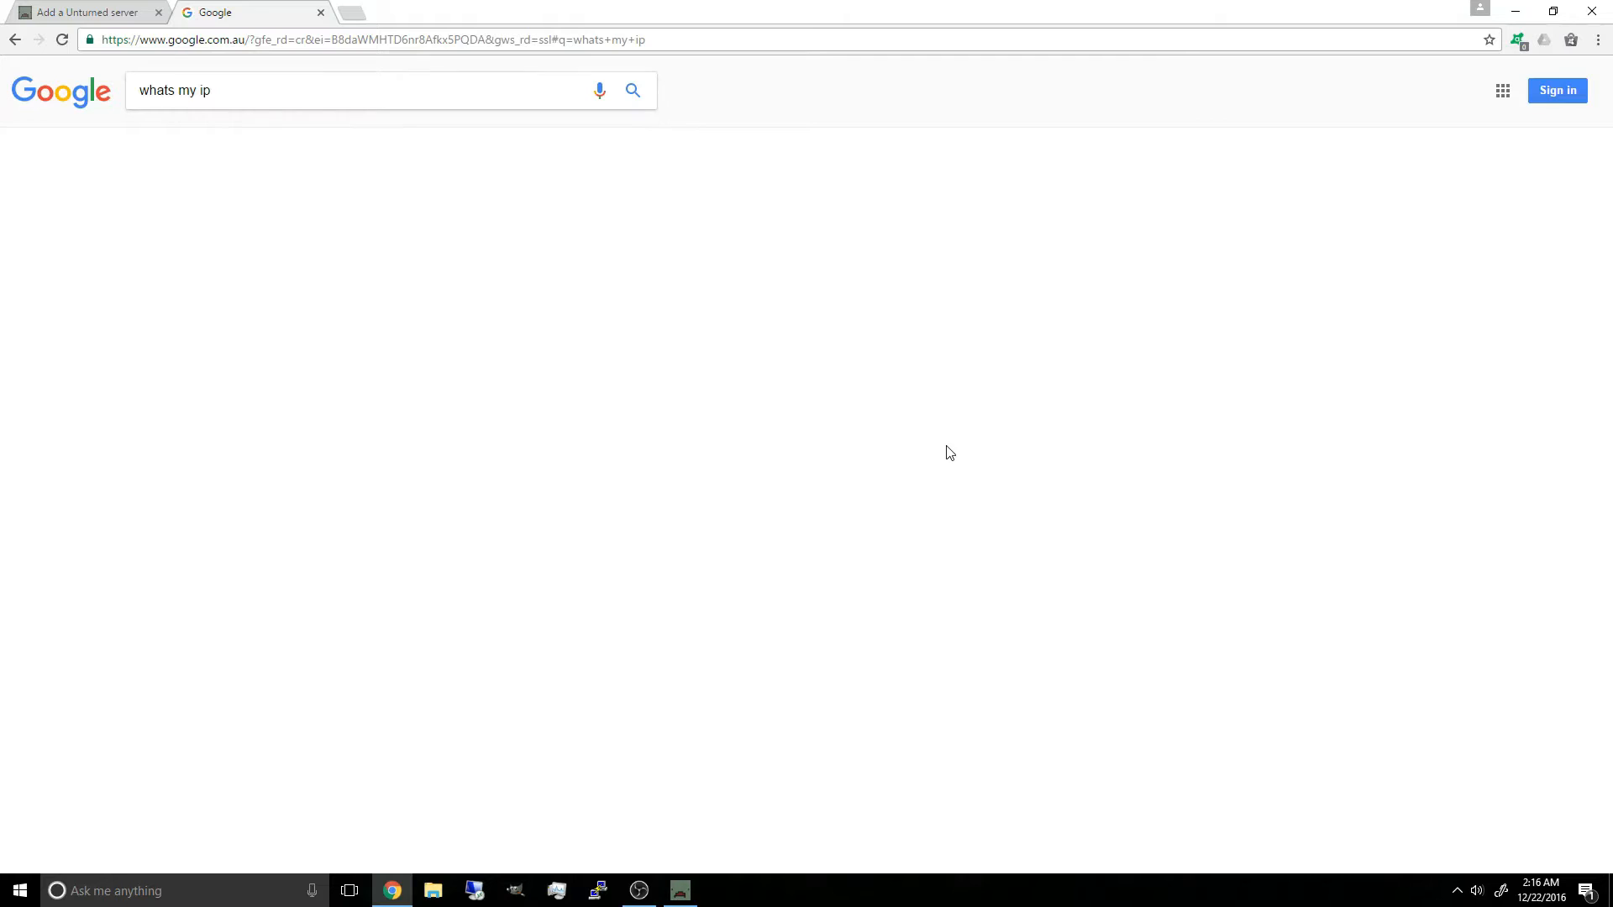
{"action": "left_click", "coordinate": [385, 240]}
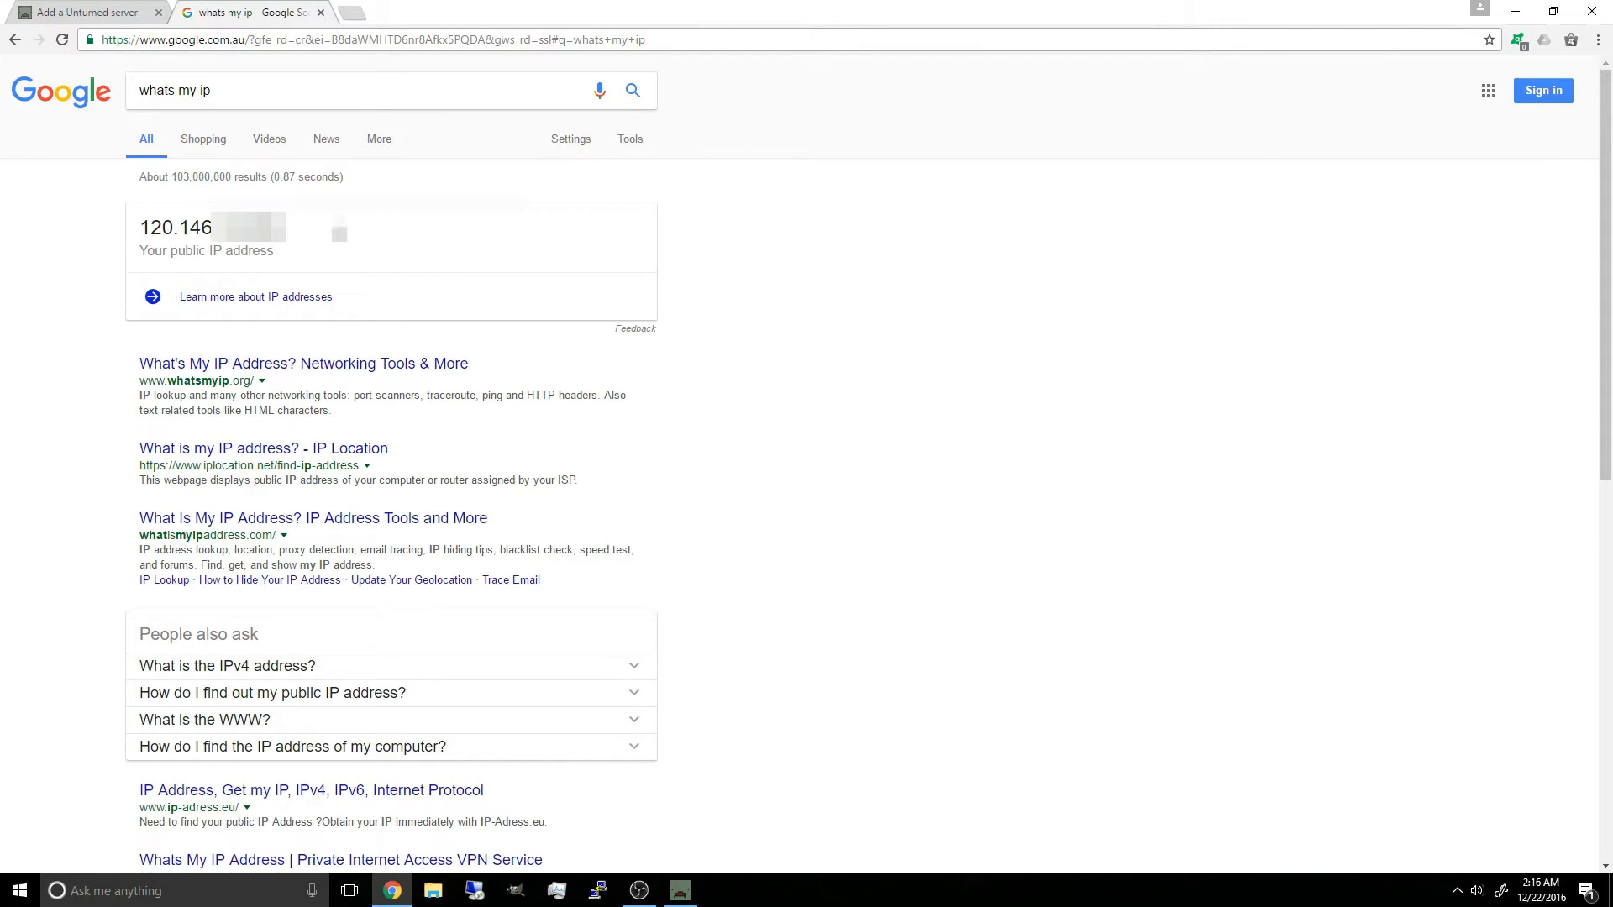
{"action": "mouse_move", "coordinate": [290, 228]}
{"action": "left_mouse_down"}
{"action": "mouse_move", "coordinate": [127, 231]}
{"action": "mouse_move", "coordinate": [291, 227]}
{"action": "left_mouse_up"}
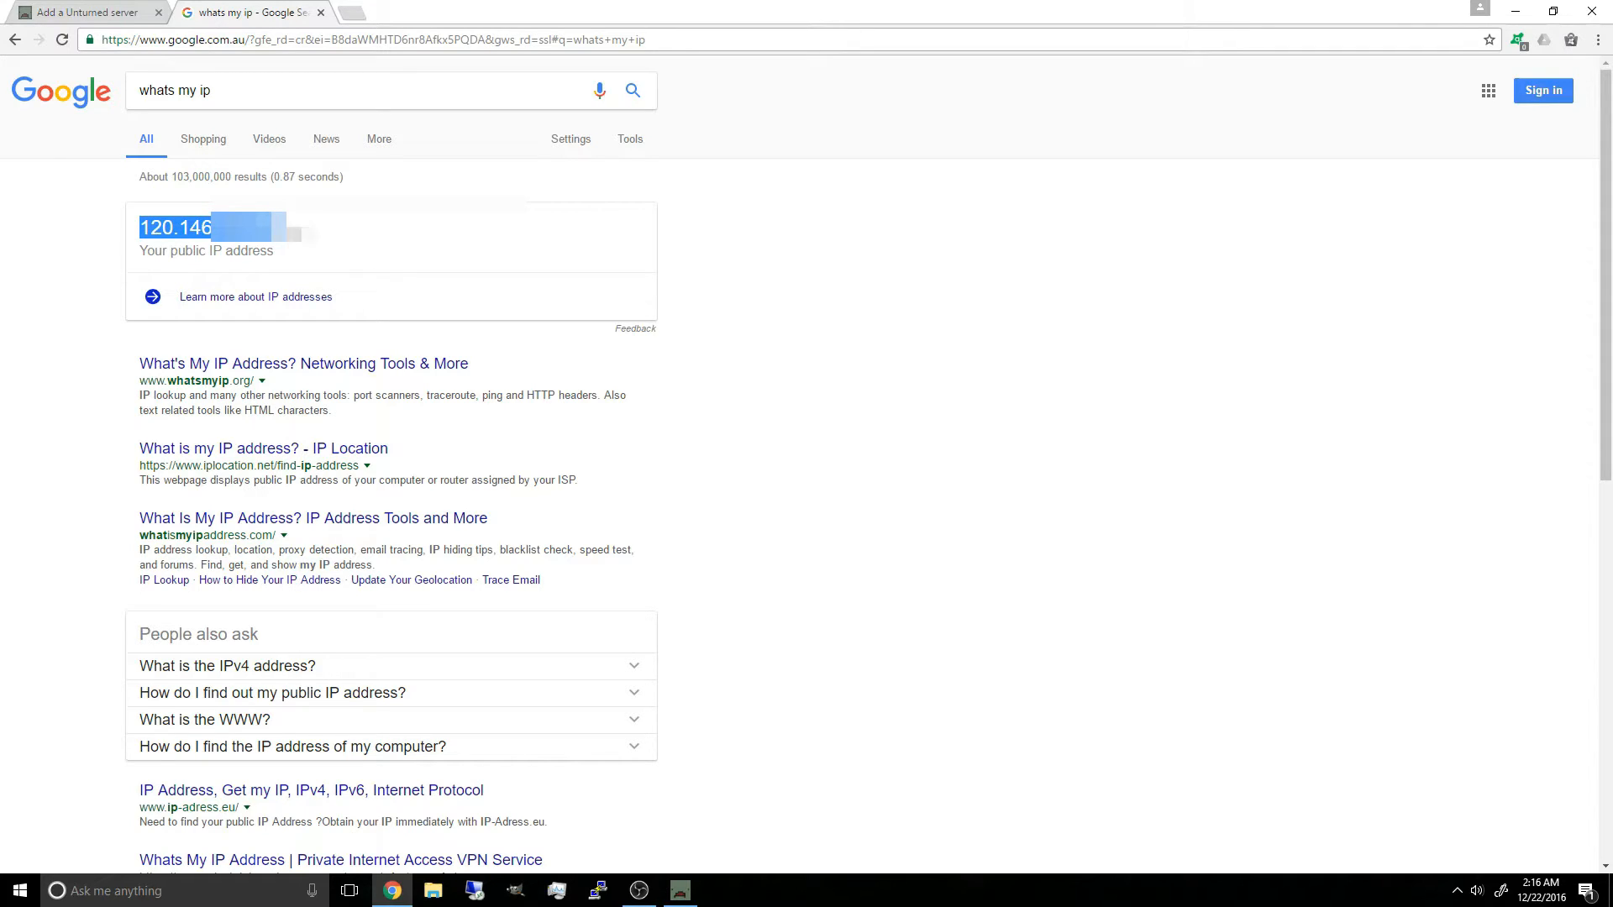
Step: Paste the public IP into the Address field and check the connection, reported Good on port 27015
{"action": "left_click", "coordinate": [92, 11]}
{"action": "left_click", "coordinate": [505, 342]}
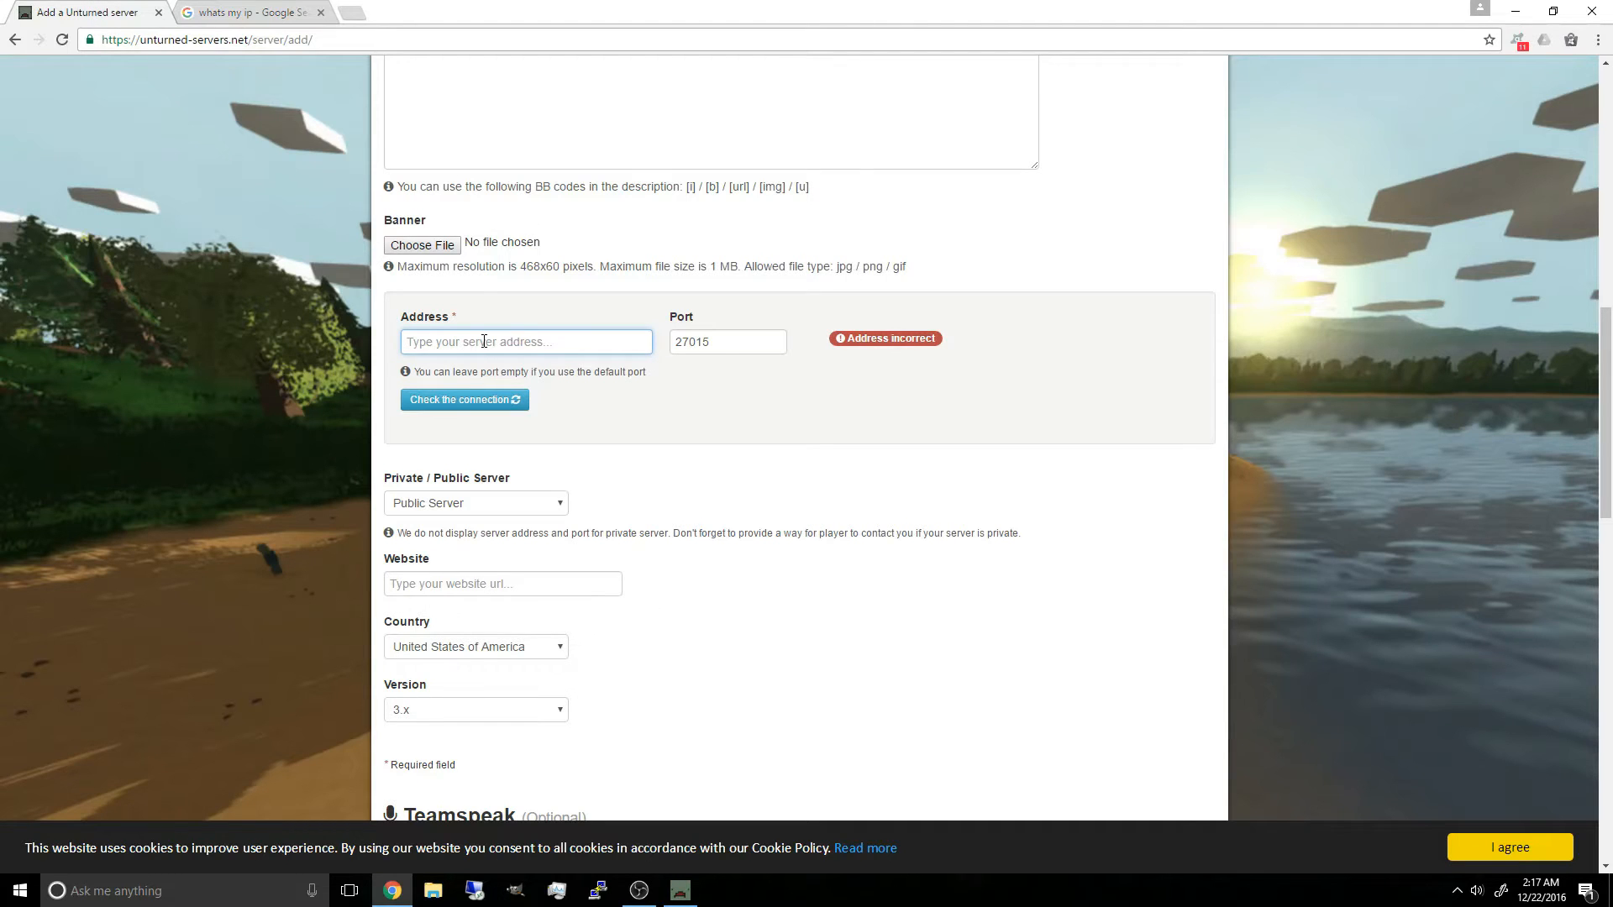
{"action": "key", "text": "ctrl+v"}
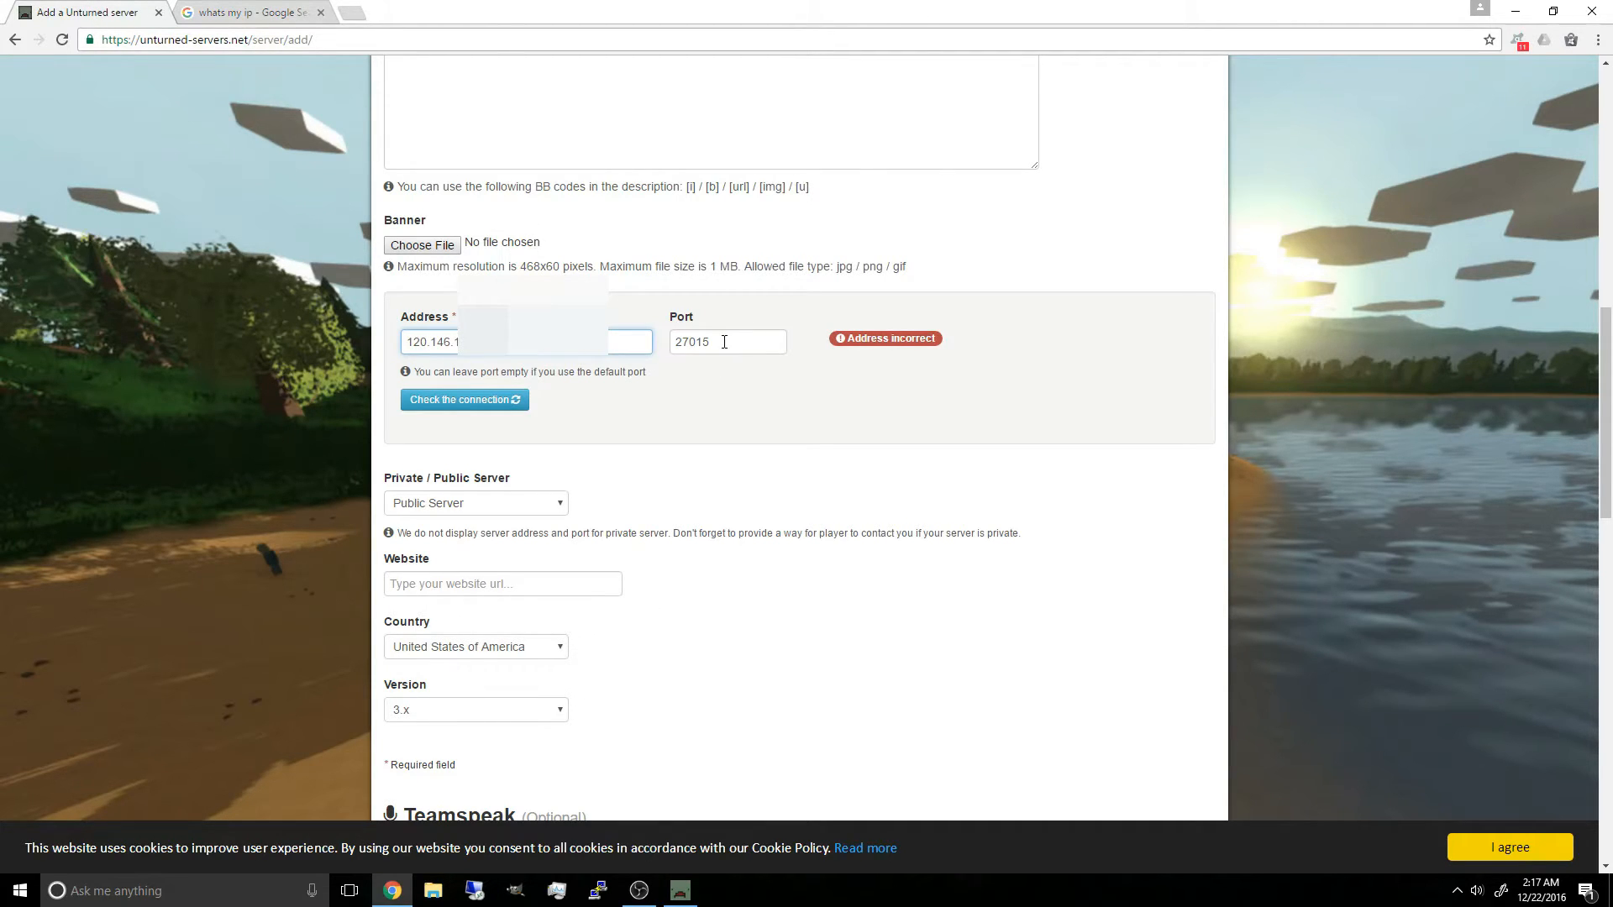
{"action": "left_click", "coordinate": [765, 343]}
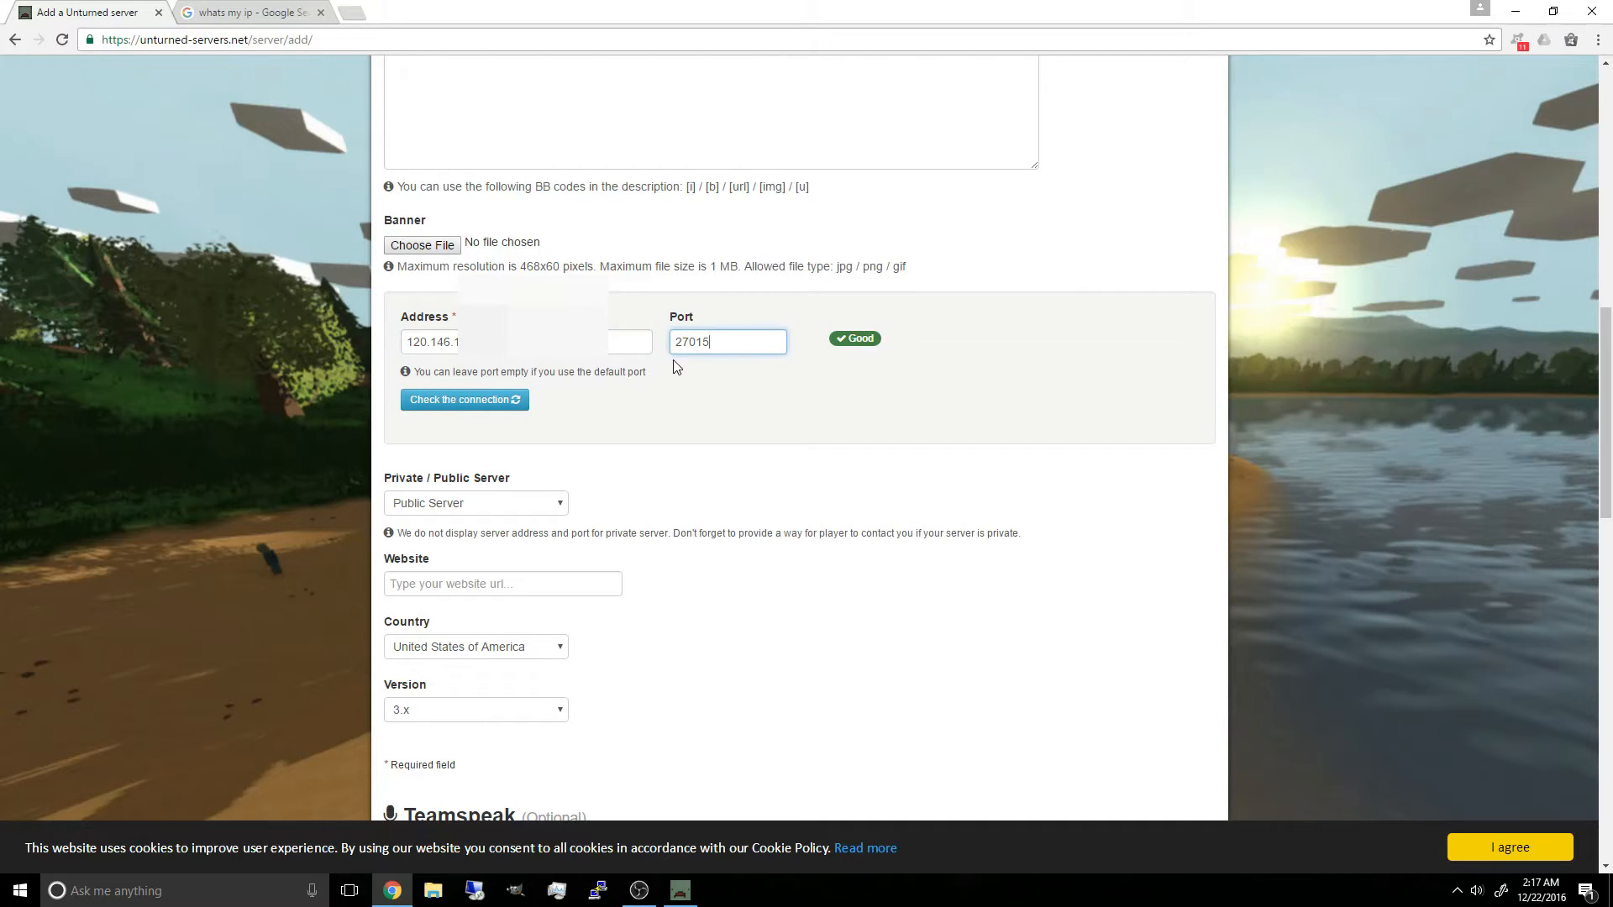
{"action": "left_click", "coordinate": [453, 399]}
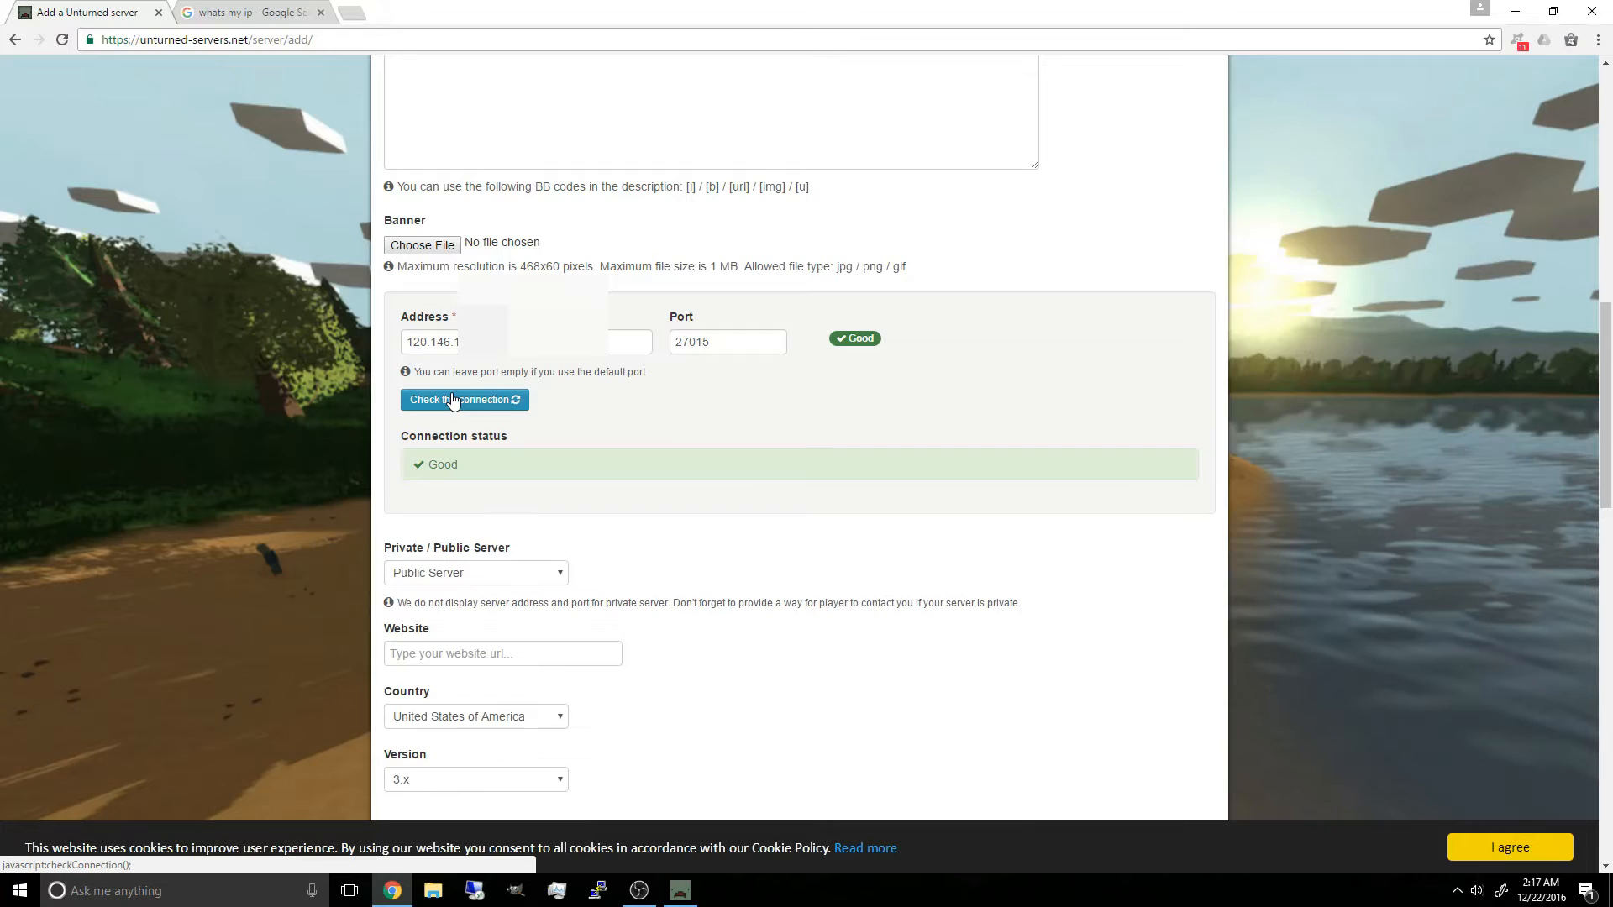
Step: Select the port number 27015 in the form for editing
{"action": "double_click", "coordinate": [443, 464]}
{"action": "left_click", "coordinate": [726, 452]}
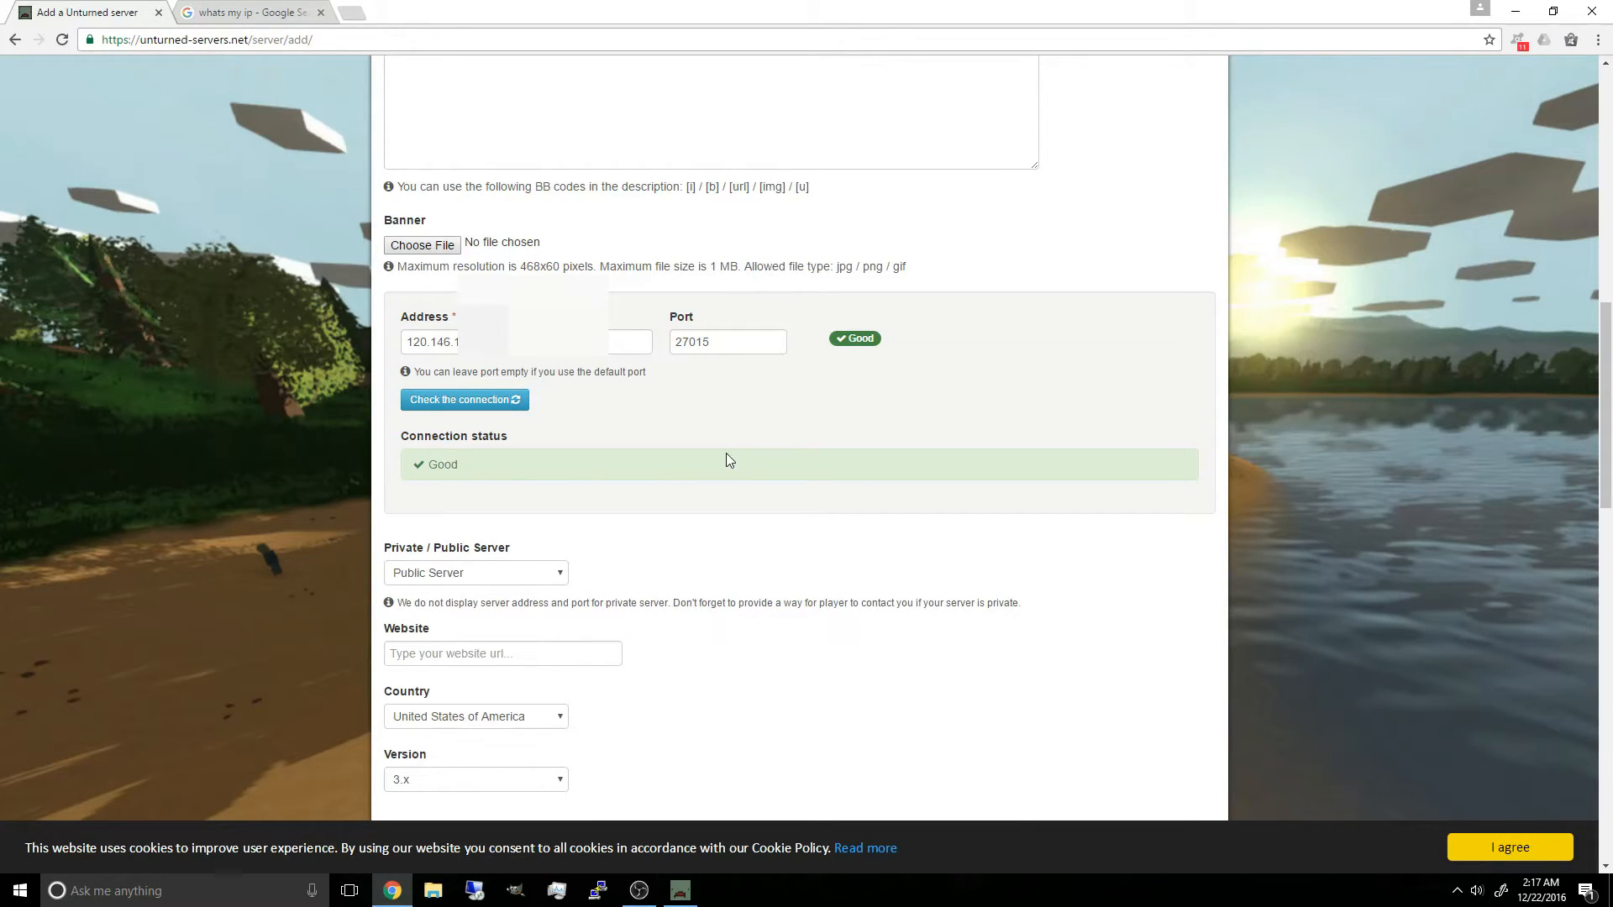
{"action": "double_click", "coordinate": [692, 344]}
Step: Change the port to 27018 and re-check, getting a cannot-connect error, then view the whats my ip results
{"action": "left_click", "coordinate": [722, 344]}
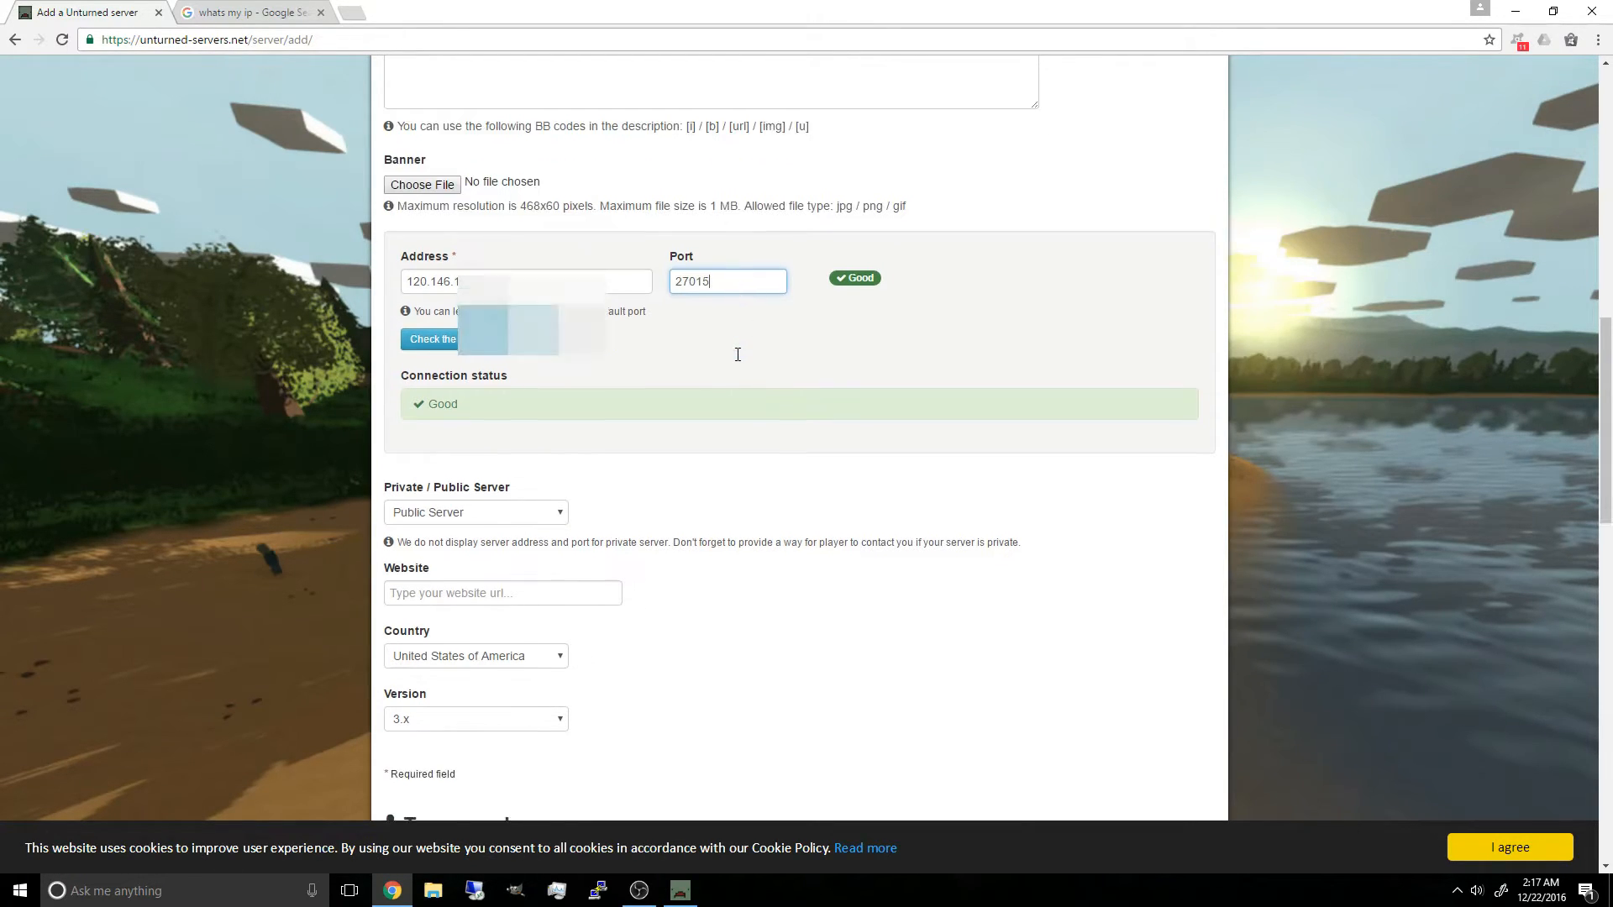
{"action": "scroll", "coordinate": [738, 360], "scroll_direction": "down", "scroll_amount": 1}
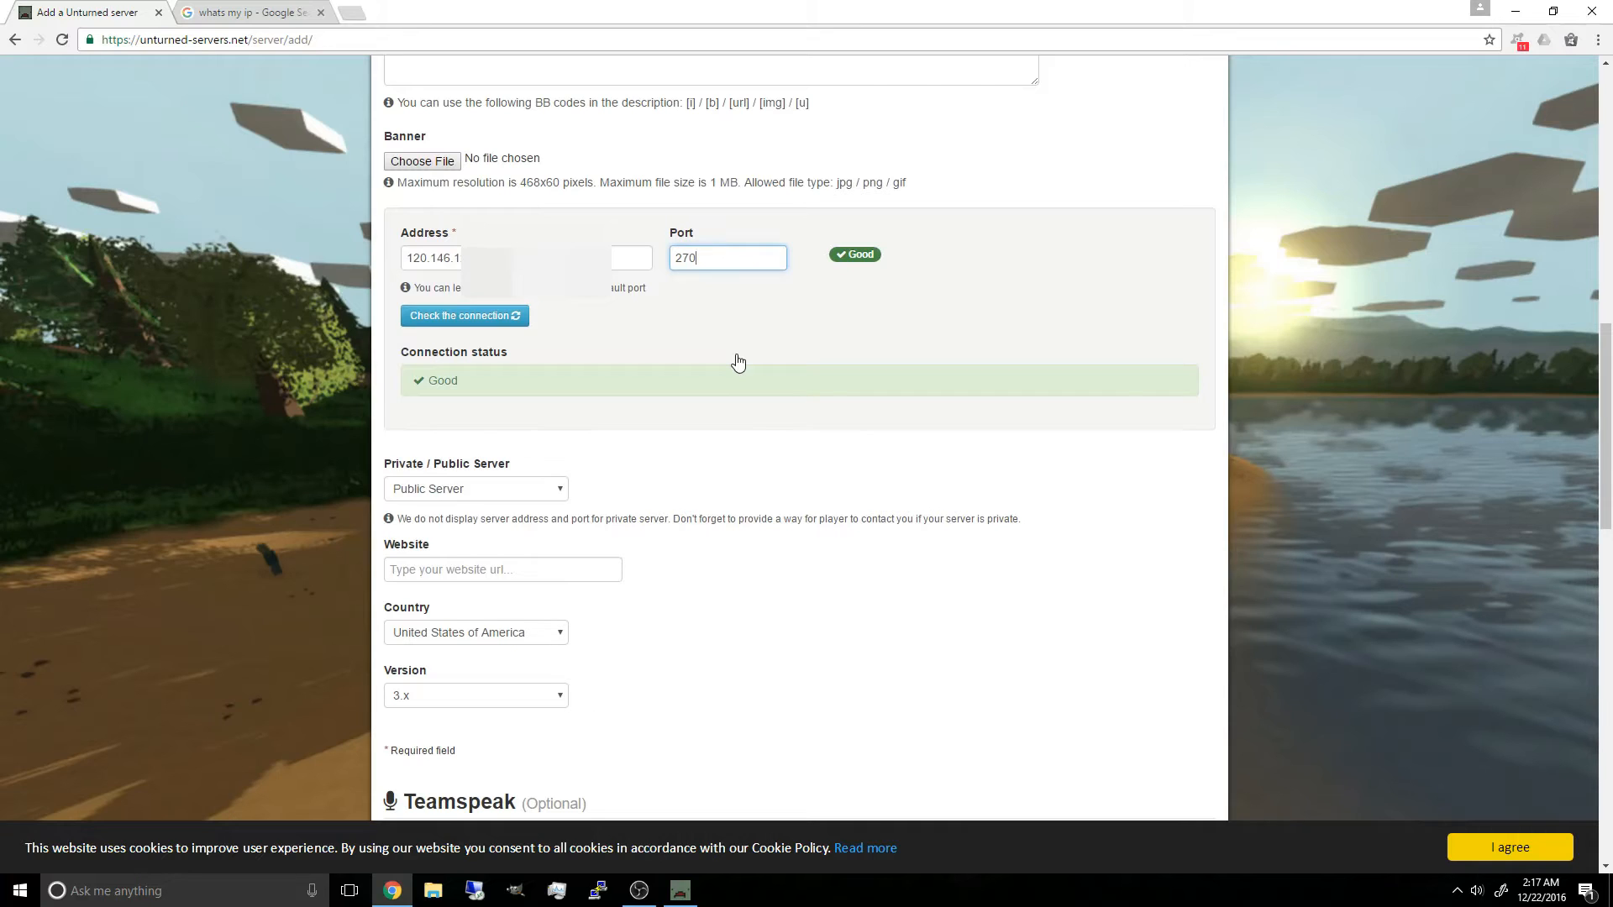
{"action": "type", "text": "18"}
{"action": "left_click", "coordinate": [480, 316]}
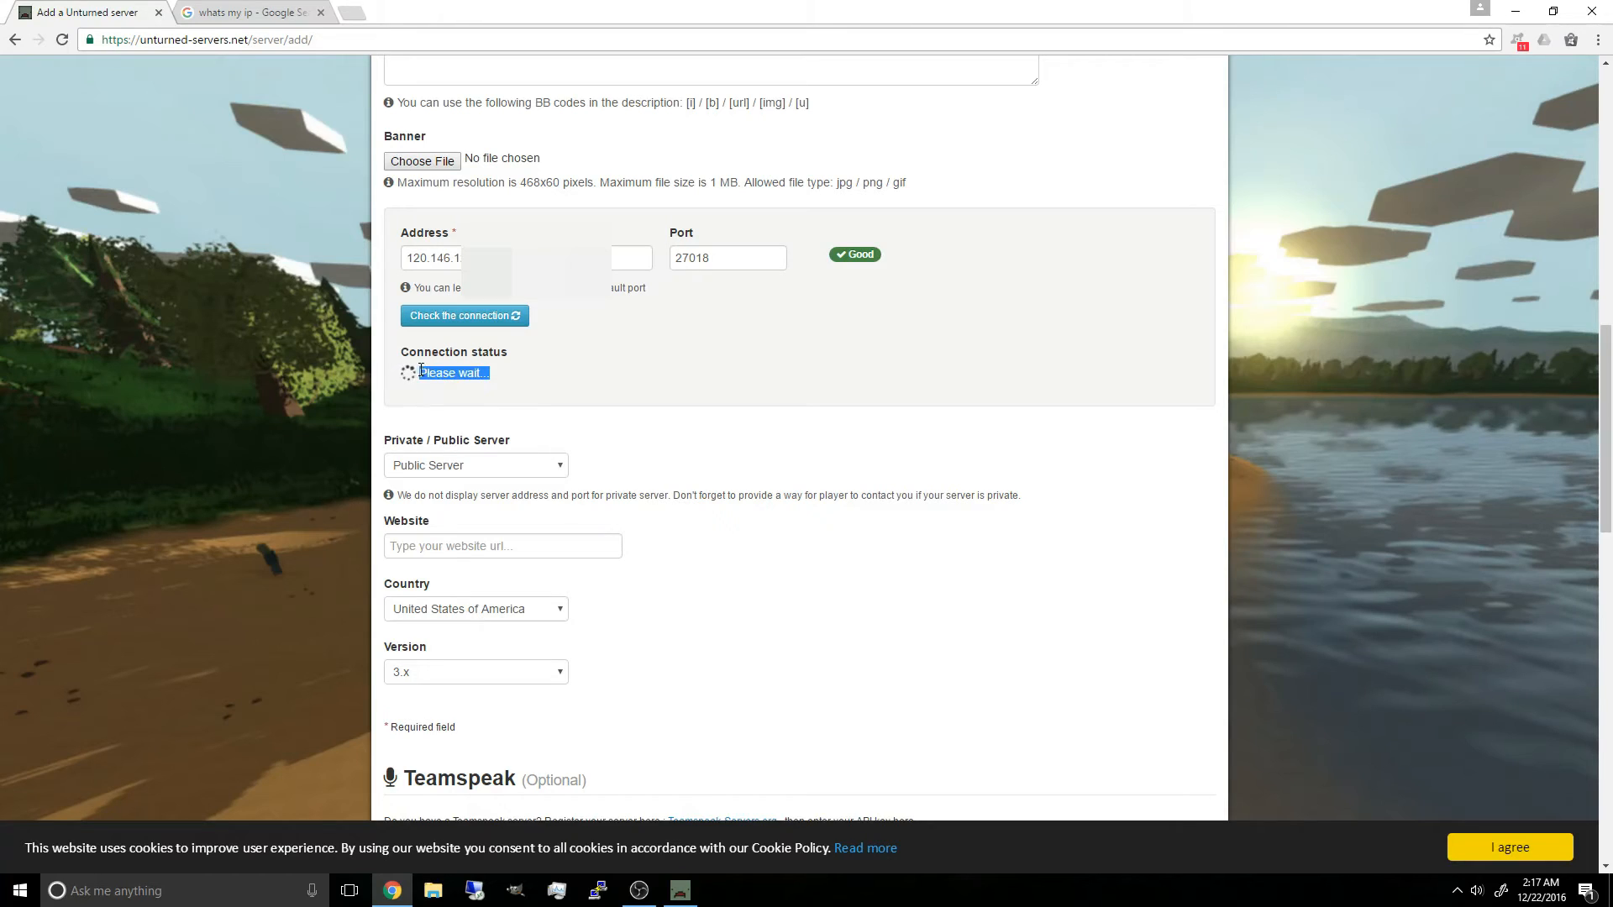
{"action": "left_click_drag", "start_coordinate": [427, 381], "coordinate": [799, 380]}
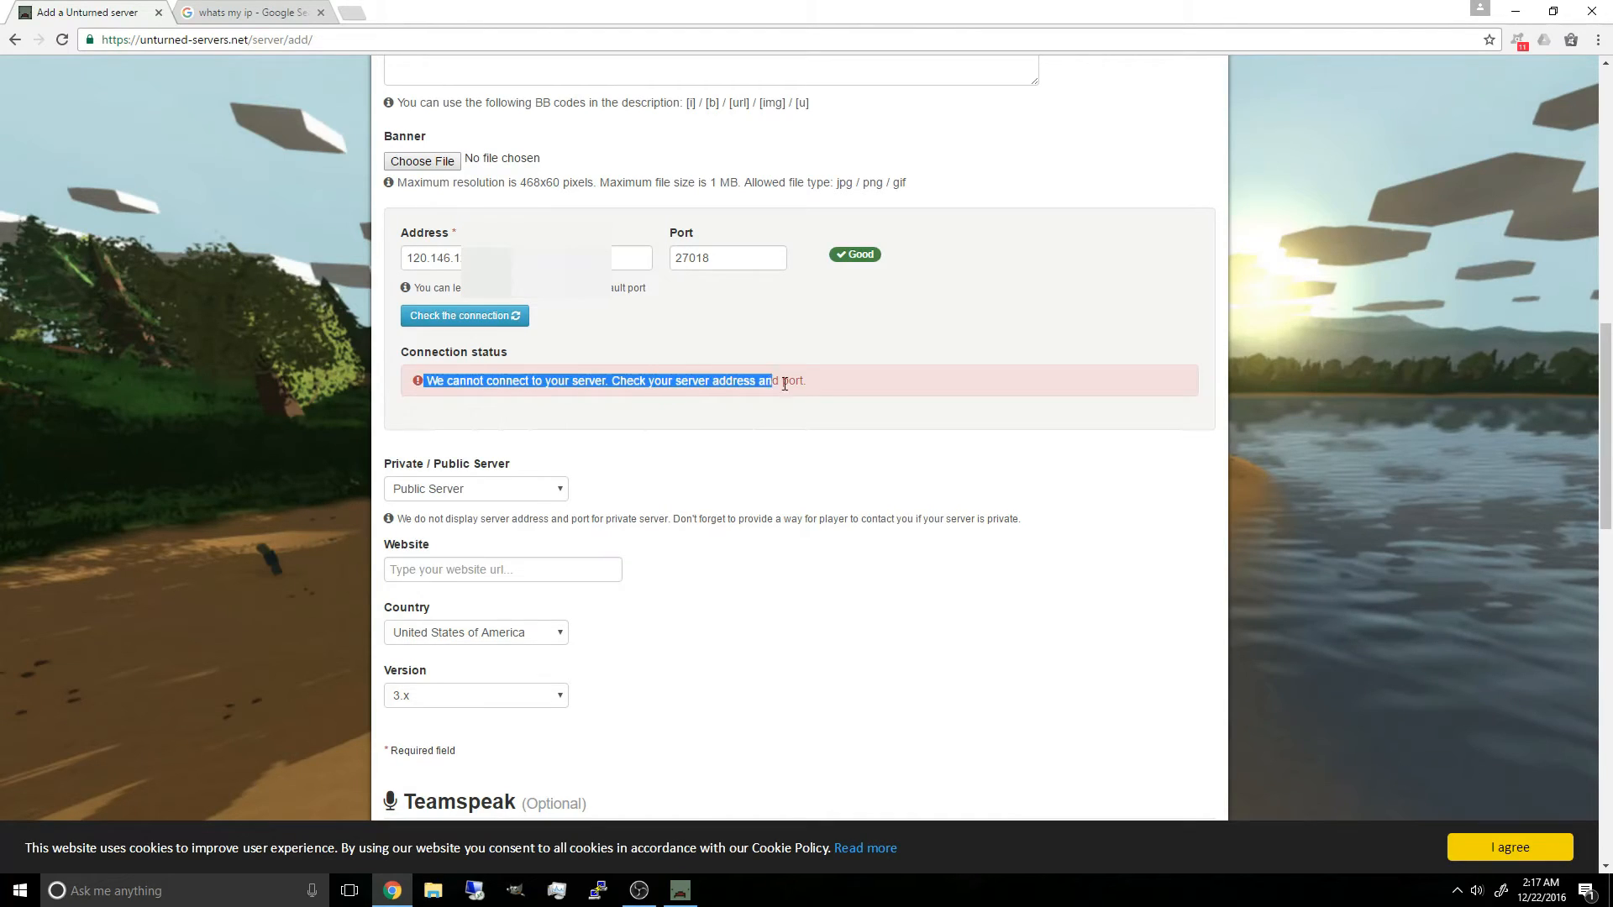
{"action": "left_click", "coordinate": [850, 382]}
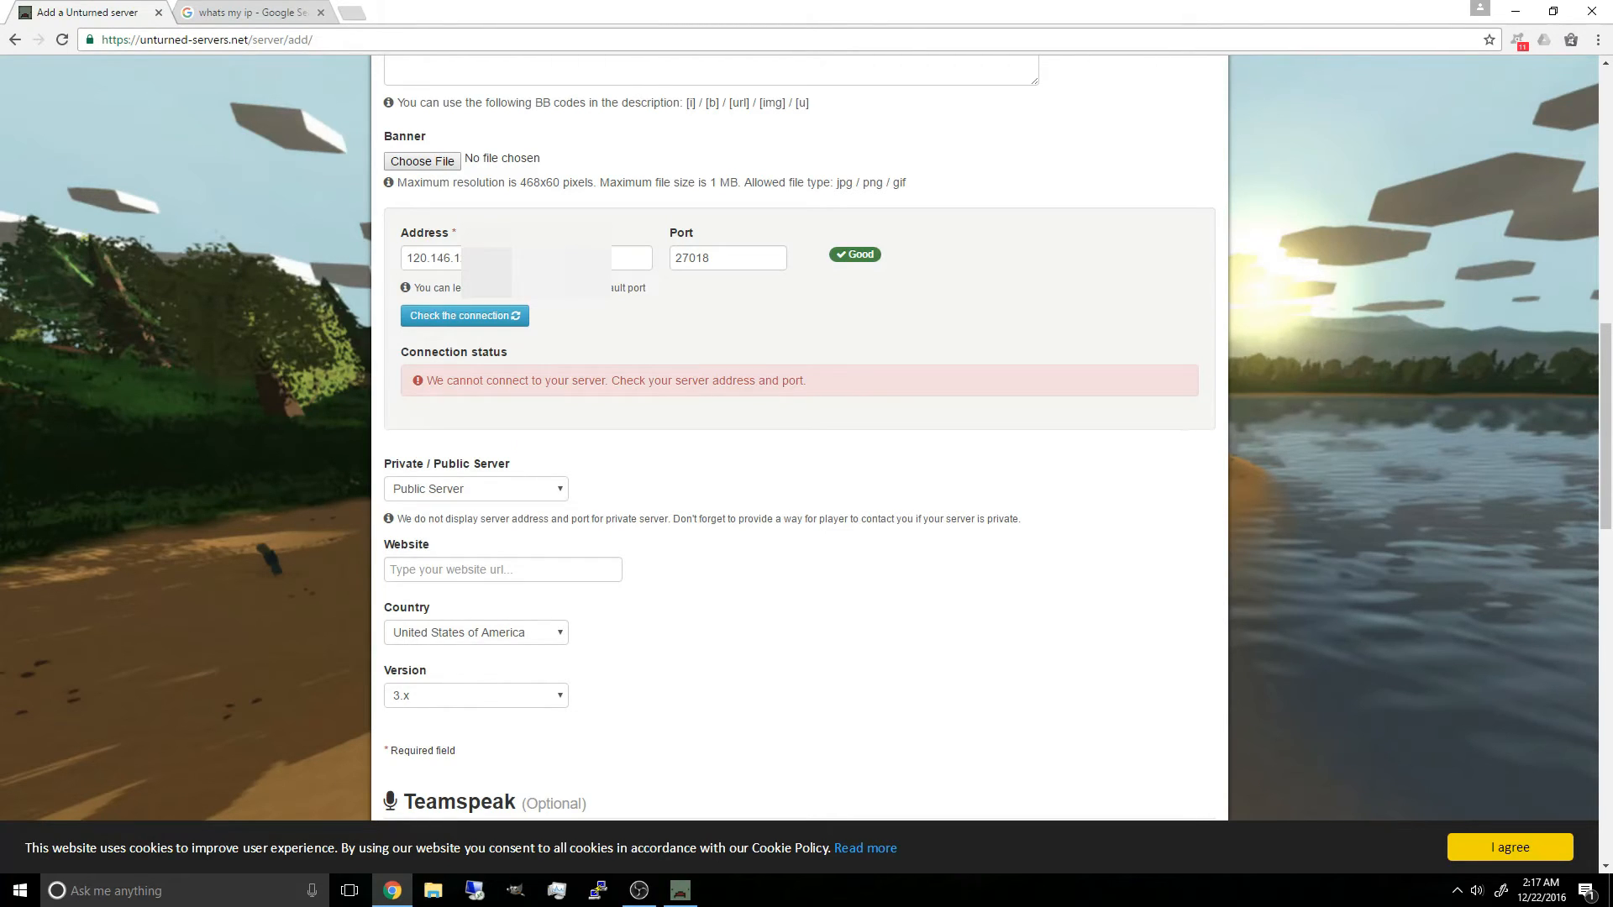
{"action": "left_click", "coordinate": [290, 13]}
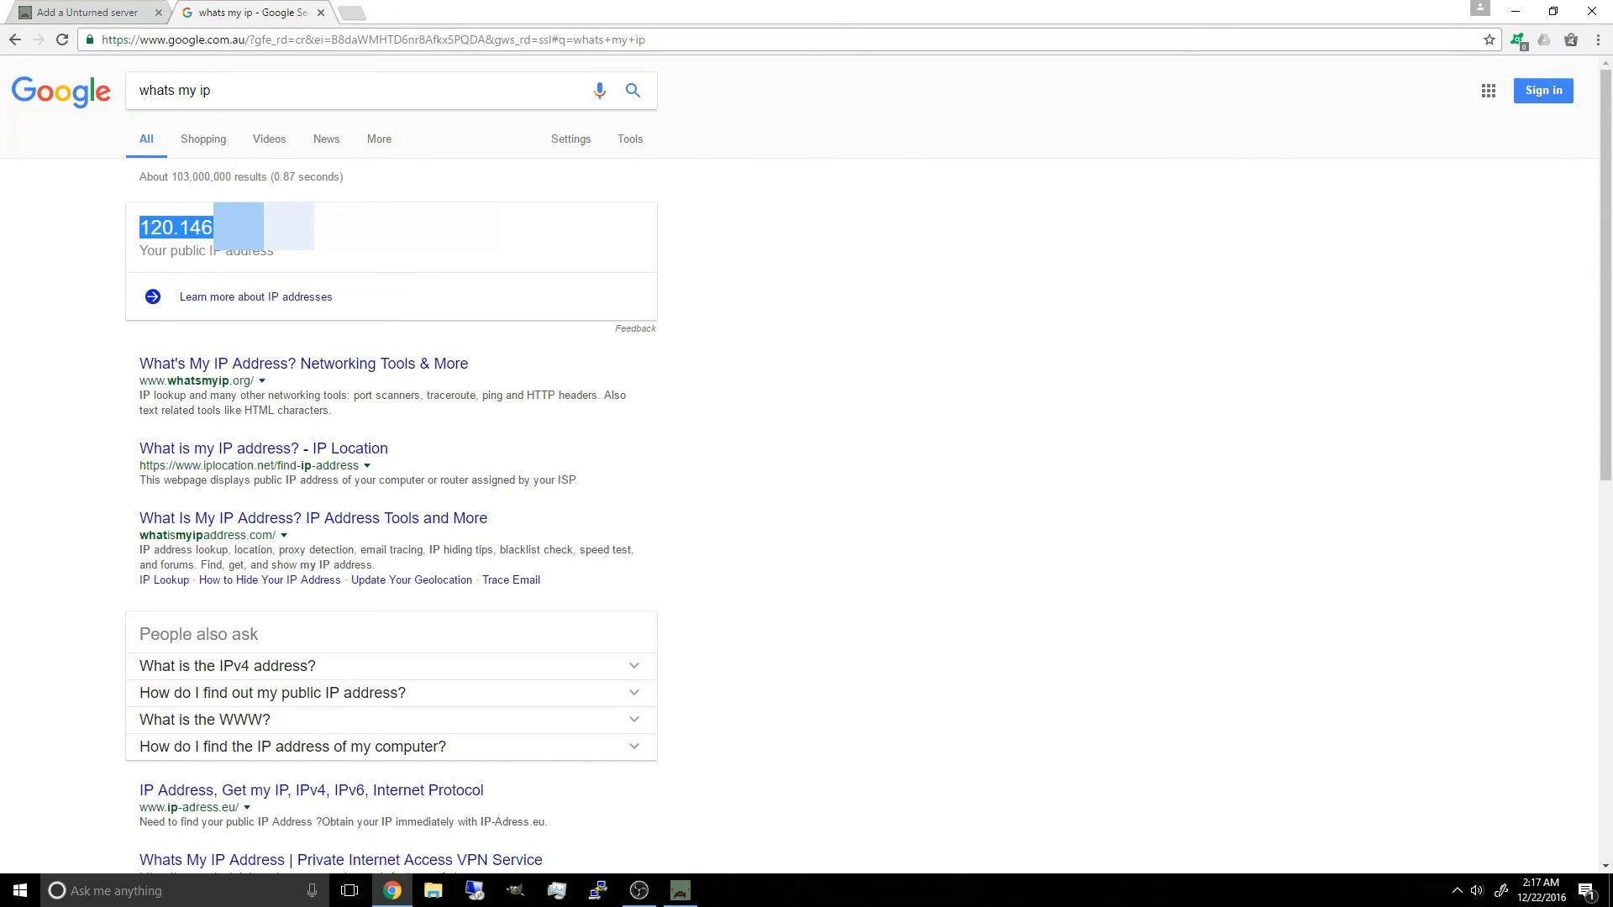
Step: Return to the server form and select the whole public IP in the Address field
{"action": "left_click", "coordinate": [72, 12]}
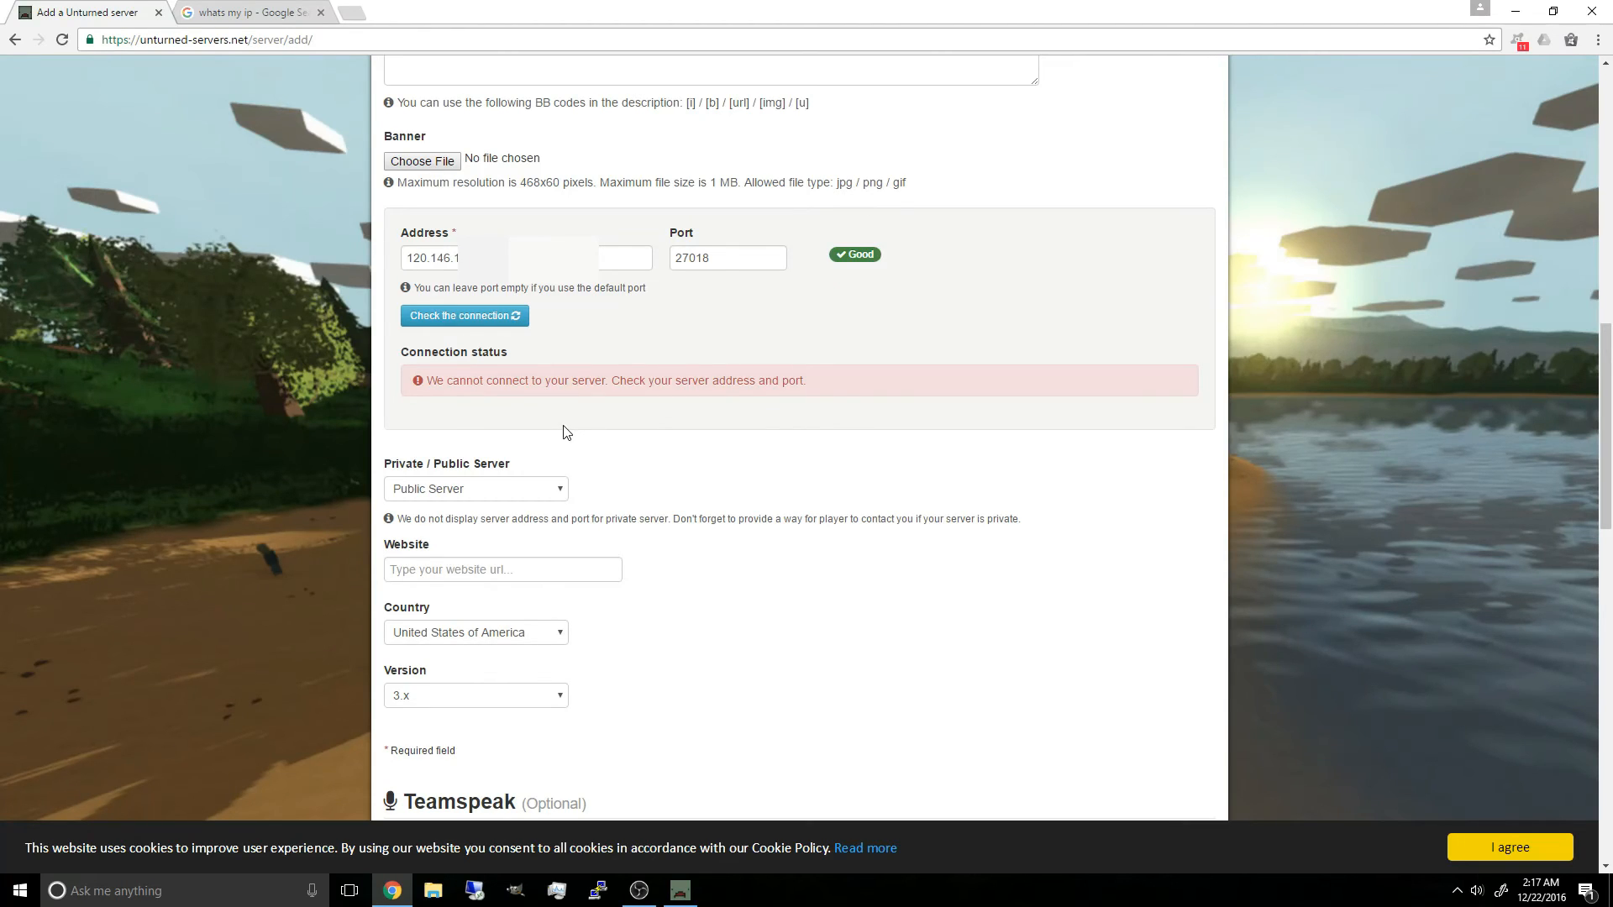
{"action": "left_click_drag", "start_coordinate": [504, 258], "coordinate": [384, 261]}
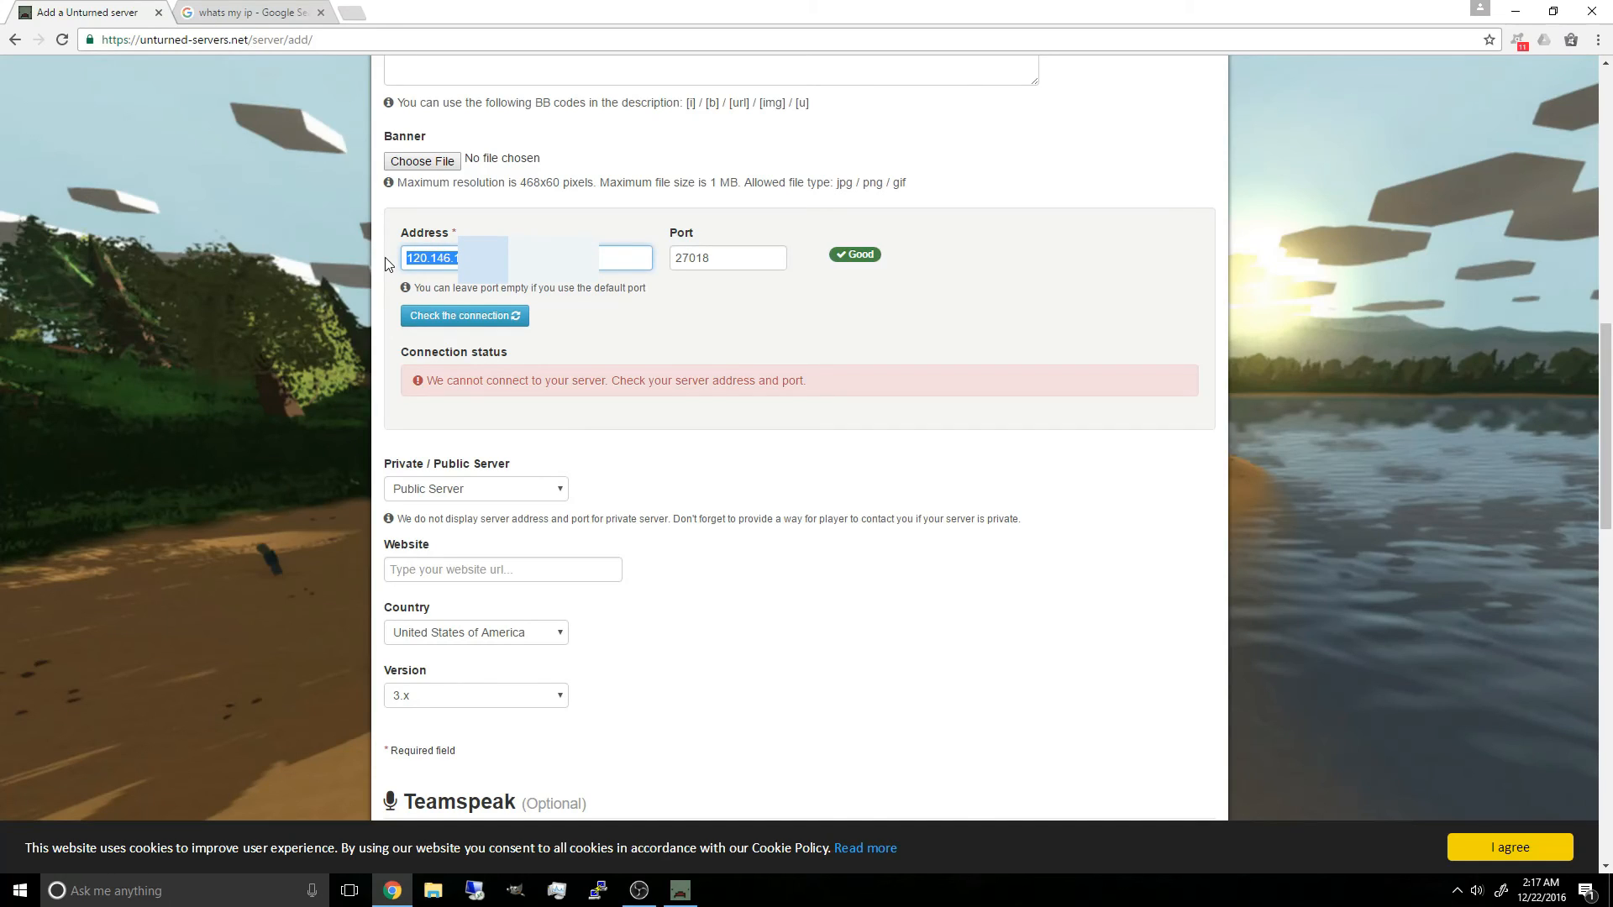